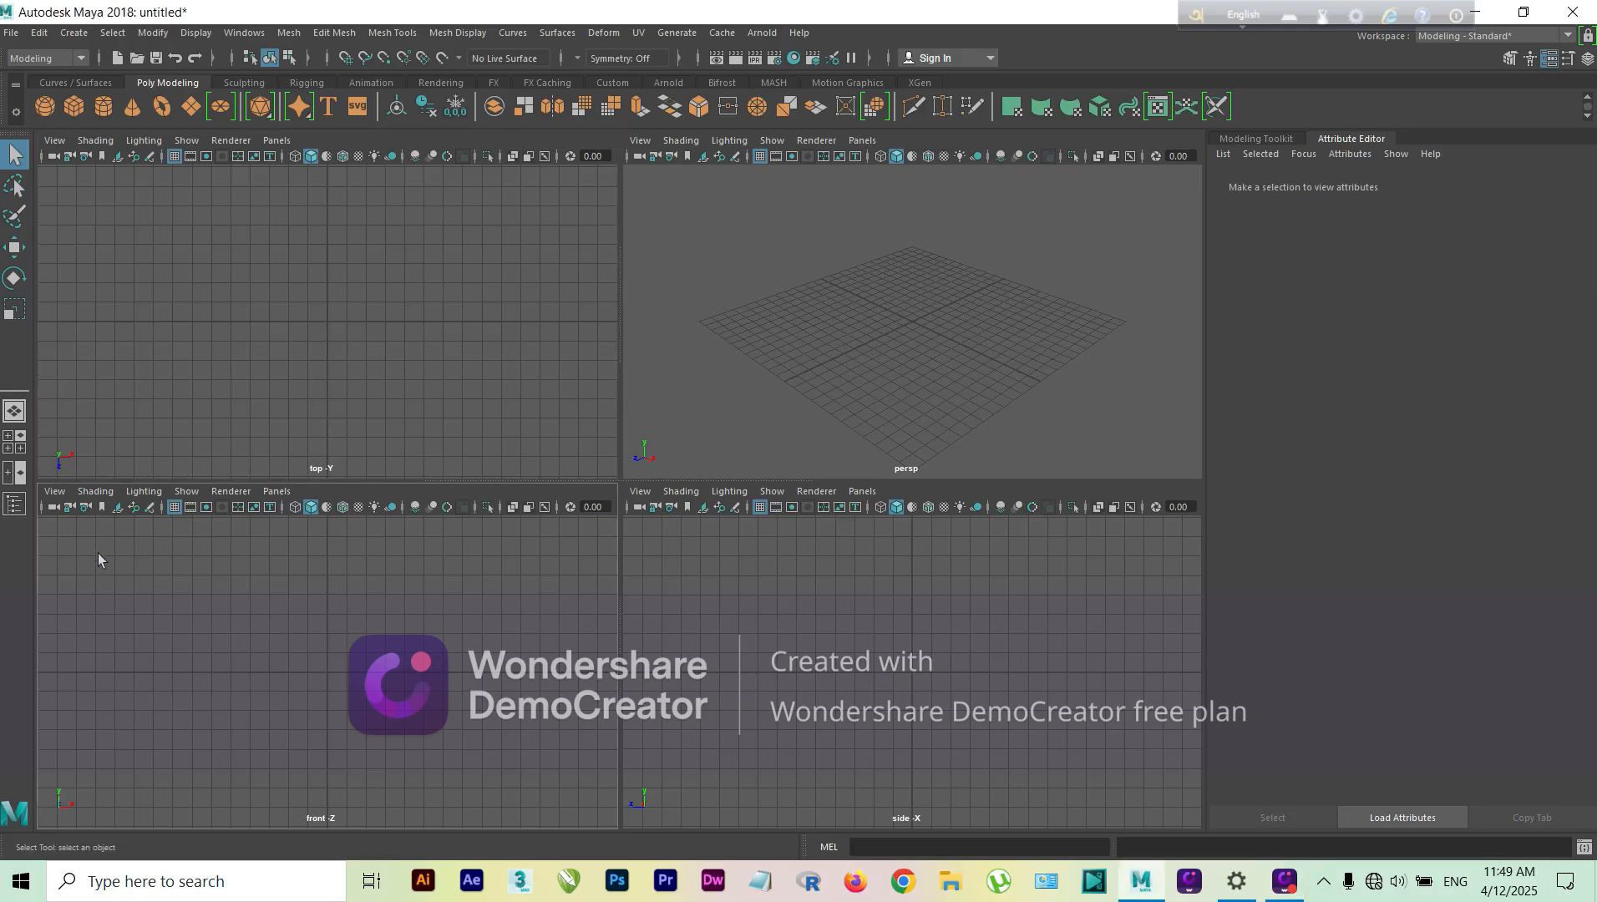
Step: Start adding an image plane to the front view and browse to the folder D:\maya folder\Keyboard
{"action": "left_click", "coordinate": [119, 509]}
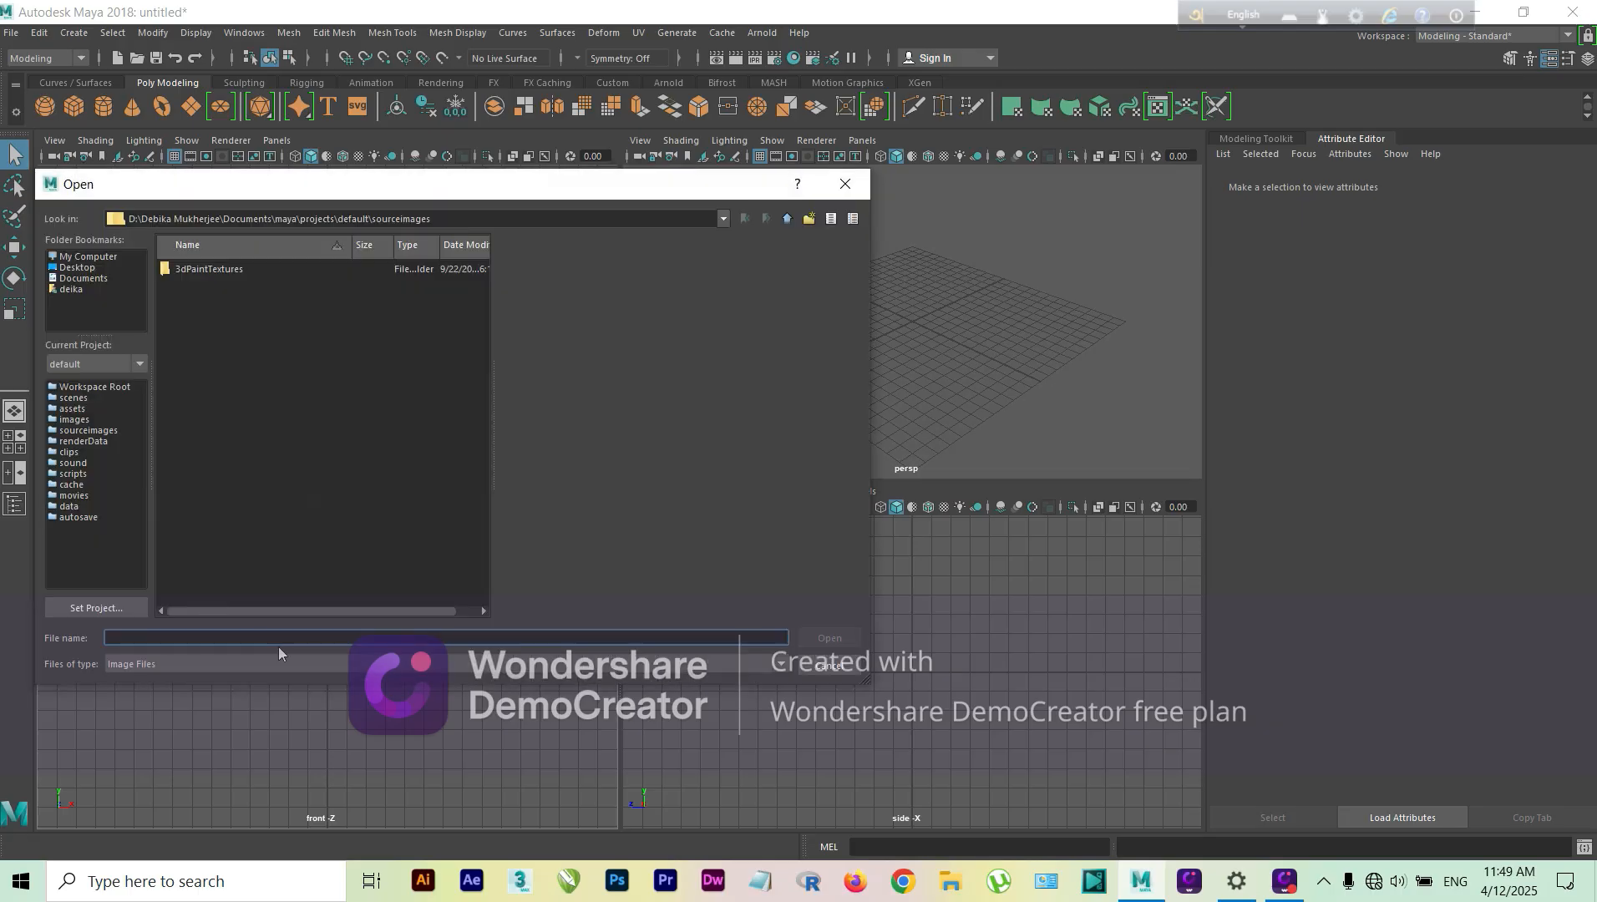
{"action": "left_click", "coordinate": [846, 184]}
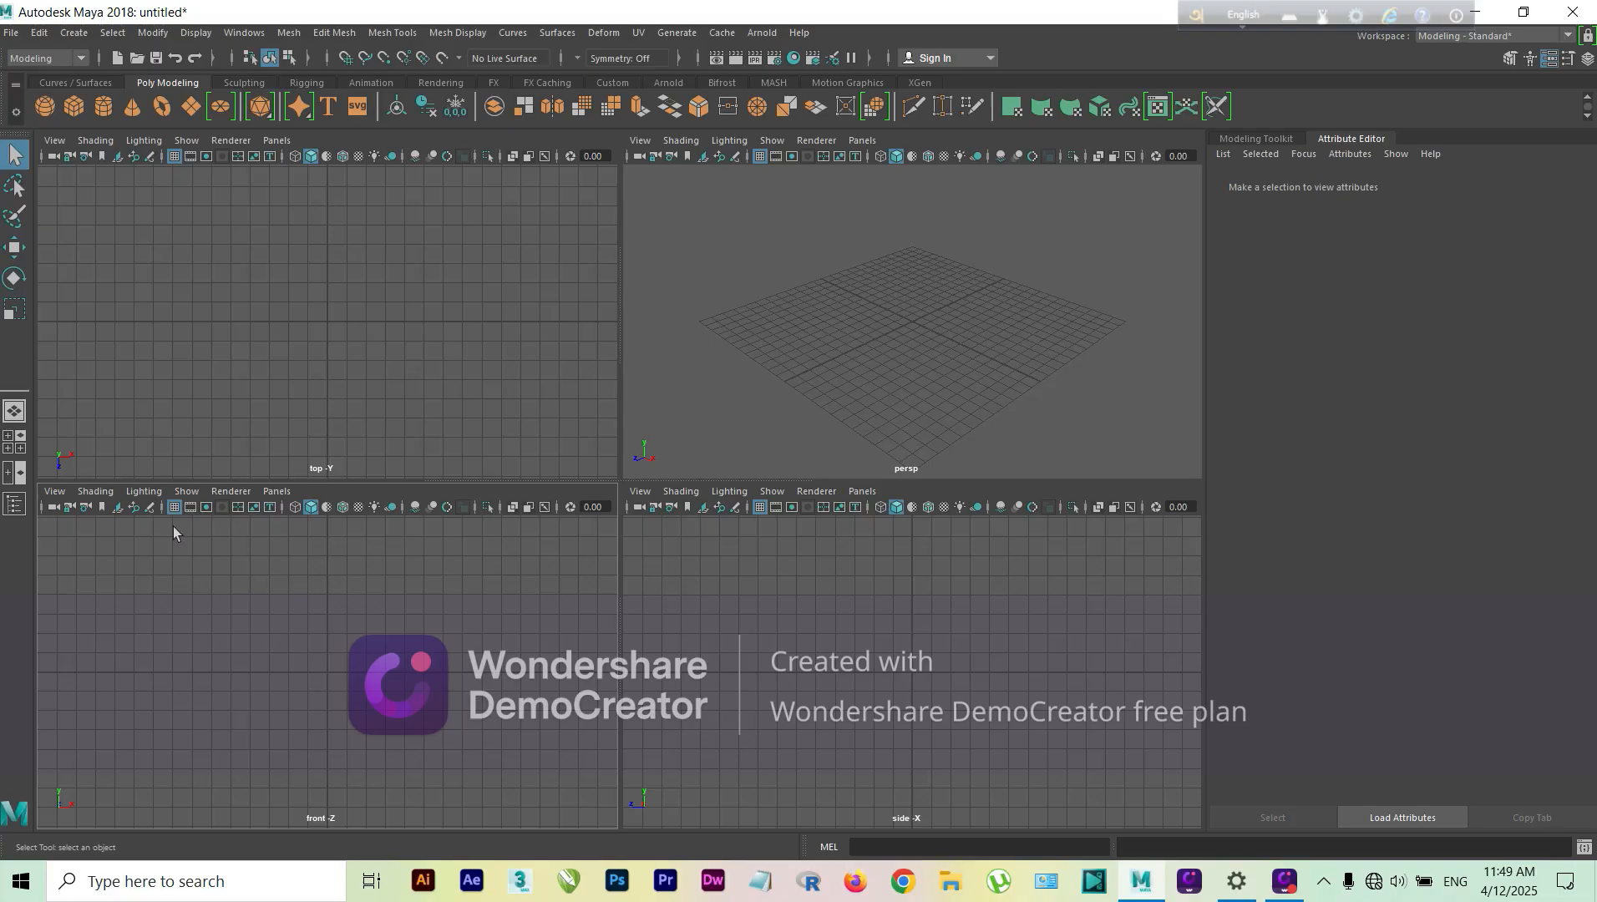
{"action": "left_click", "coordinate": [120, 508]}
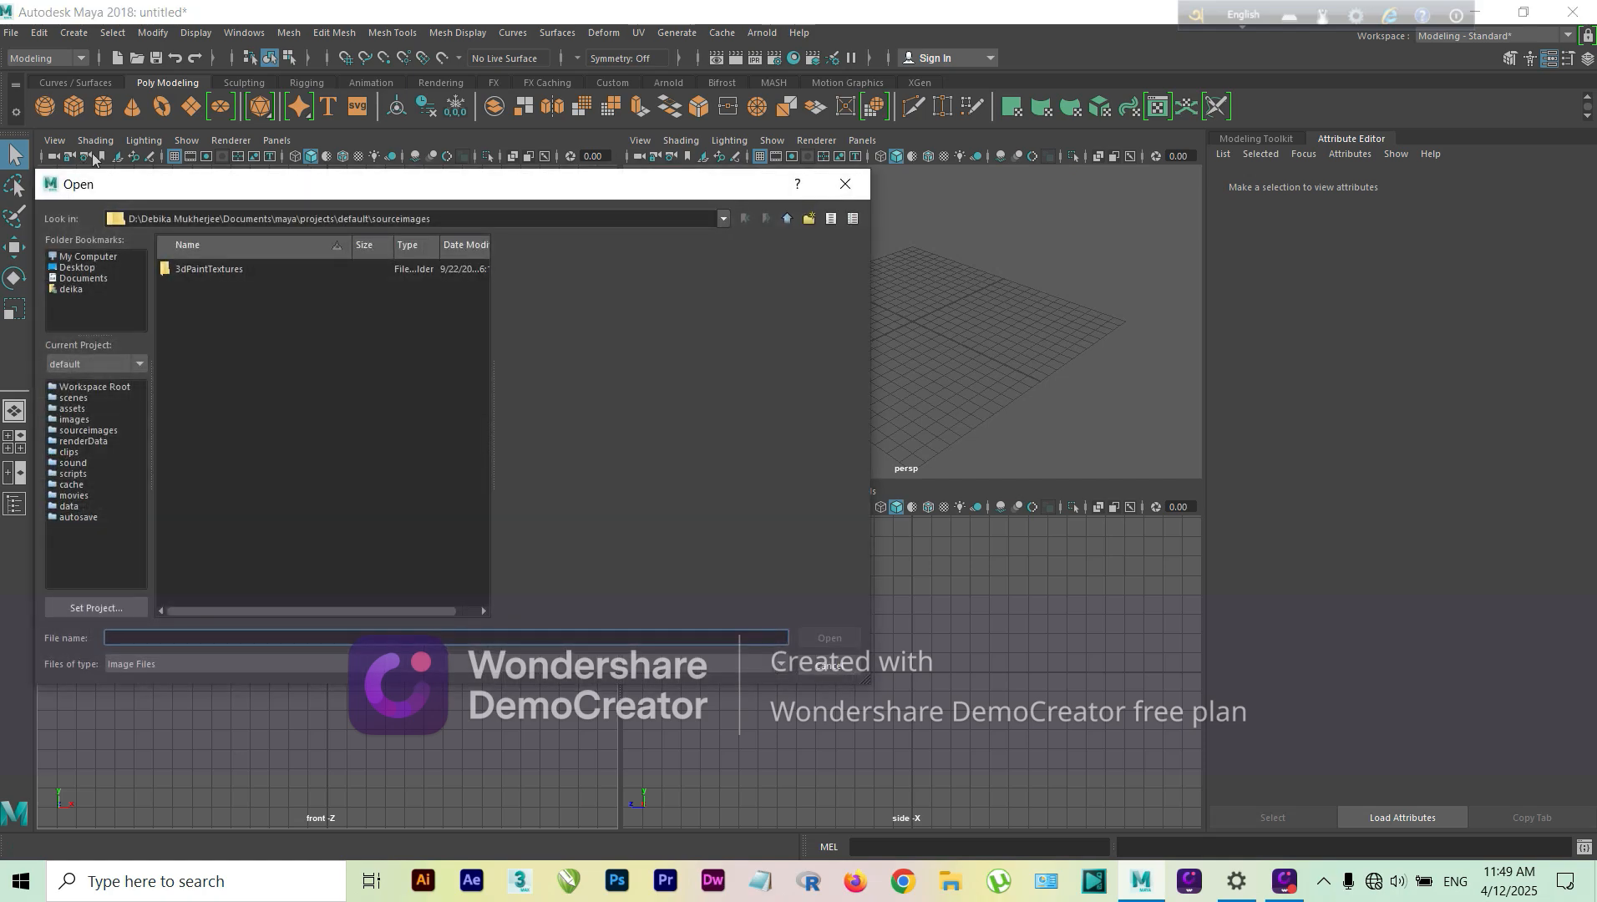
{"action": "left_click", "coordinate": [90, 258]}
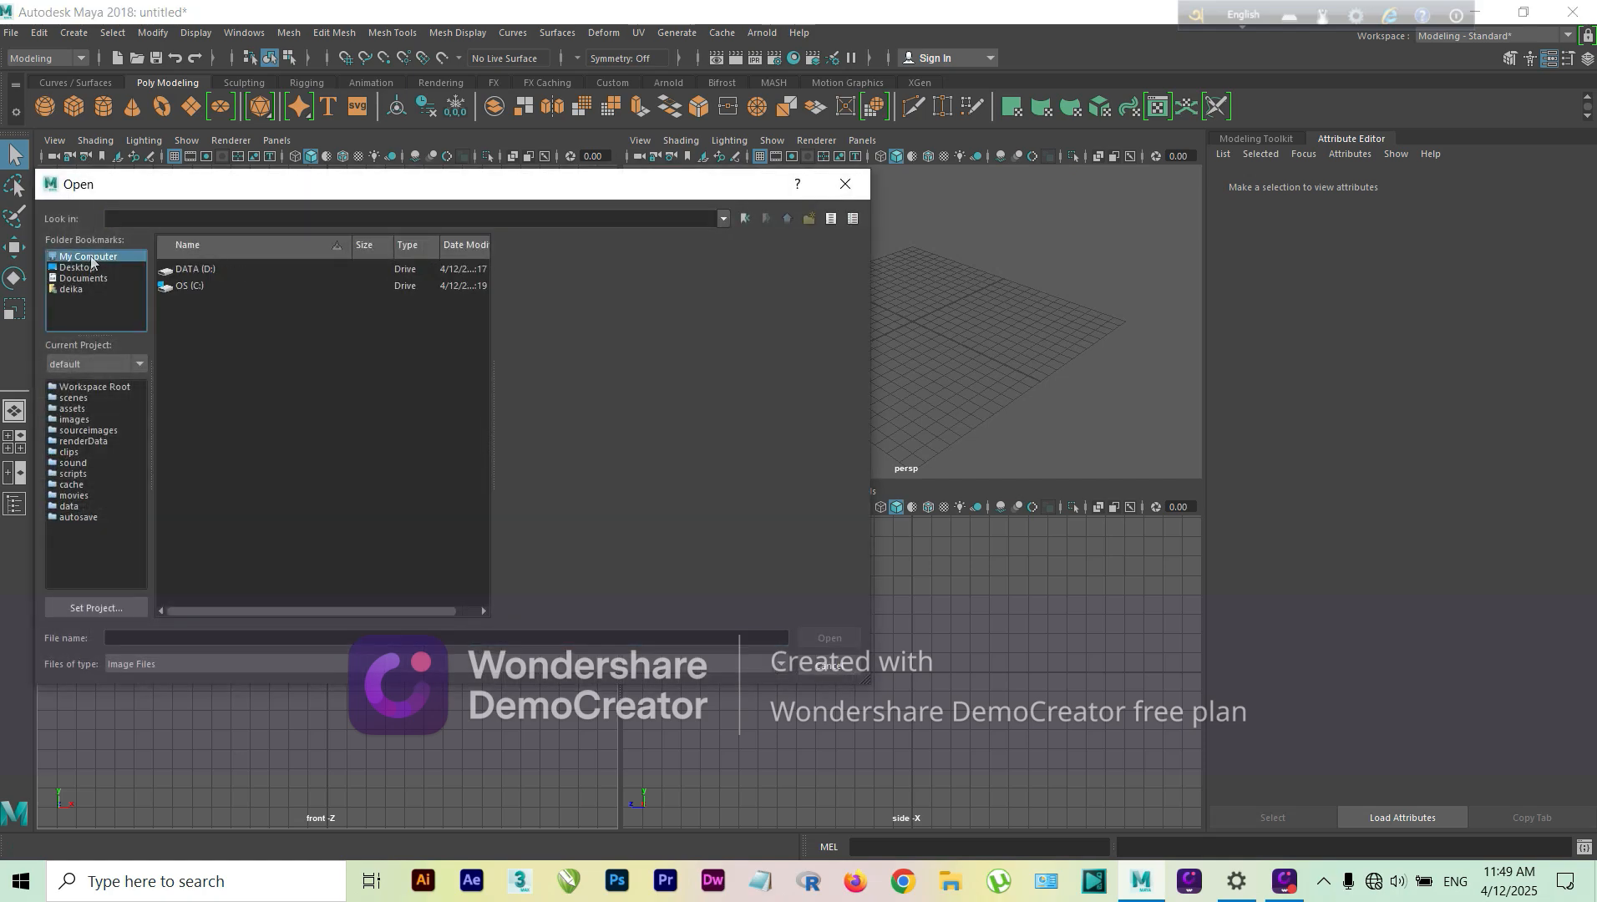
{"action": "double_click", "coordinate": [195, 271]}
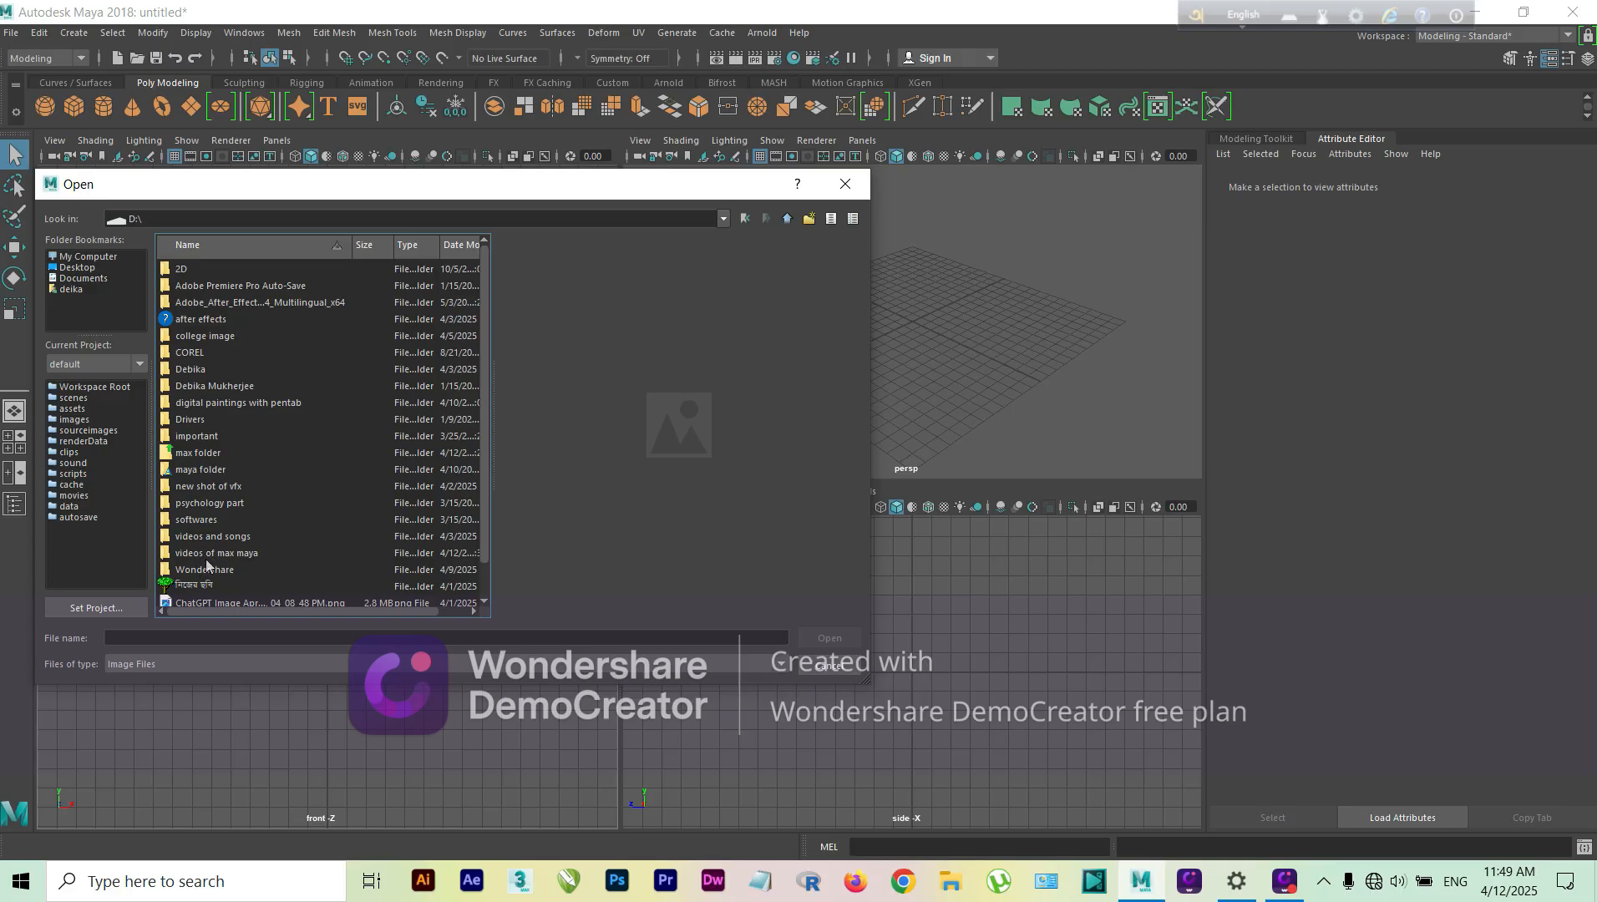
{"action": "double_click", "coordinate": [202, 471]}
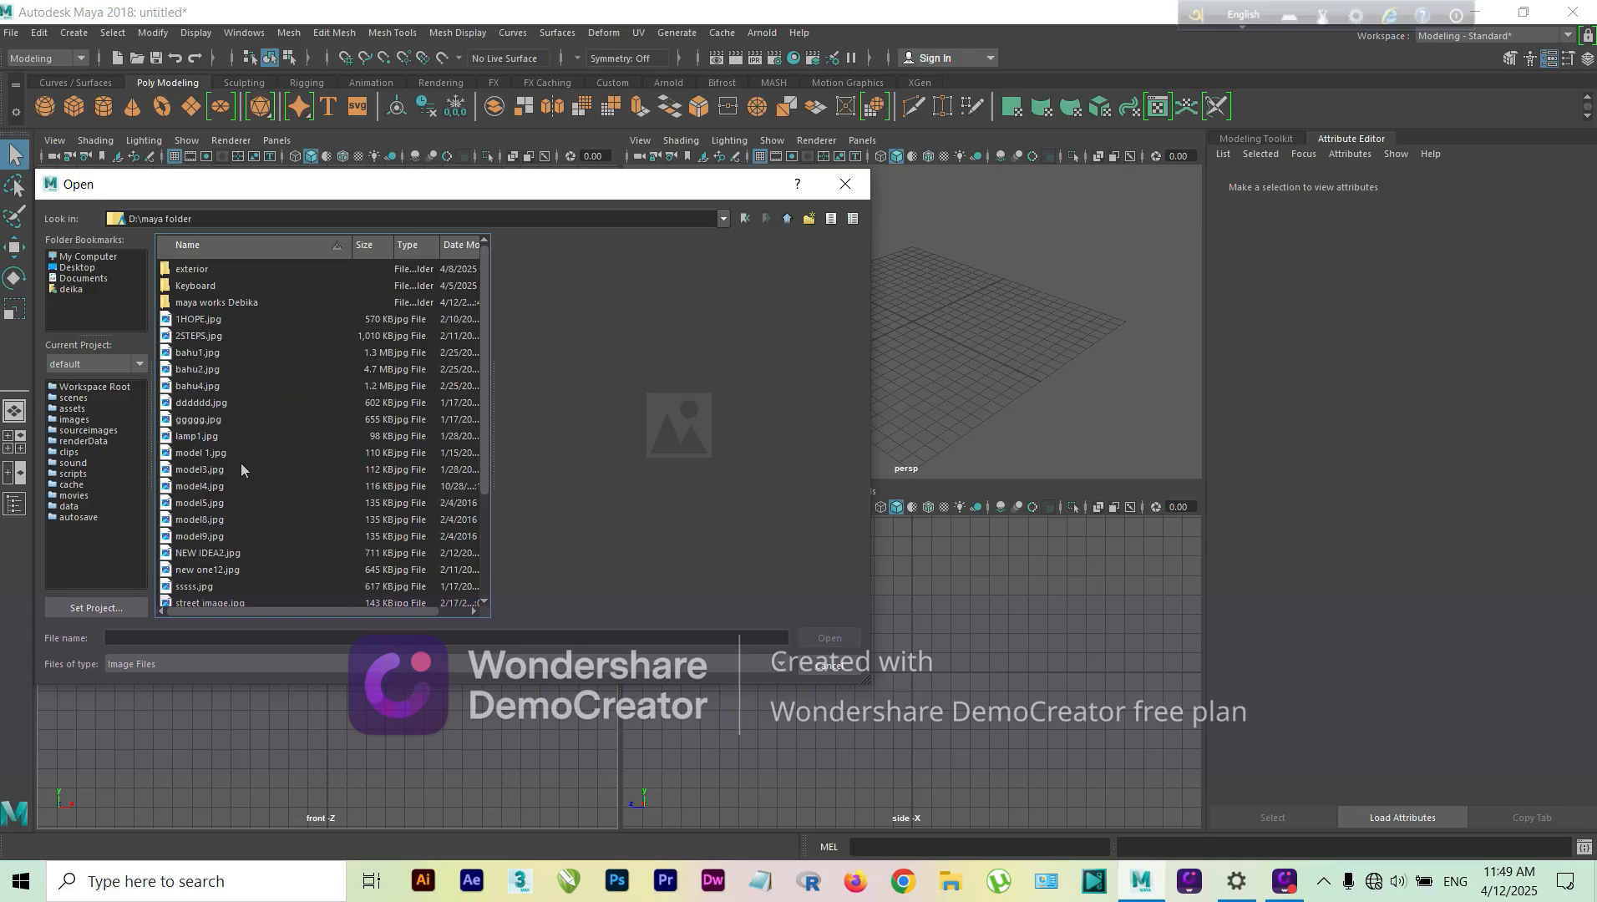
{"action": "double_click", "coordinate": [200, 286]}
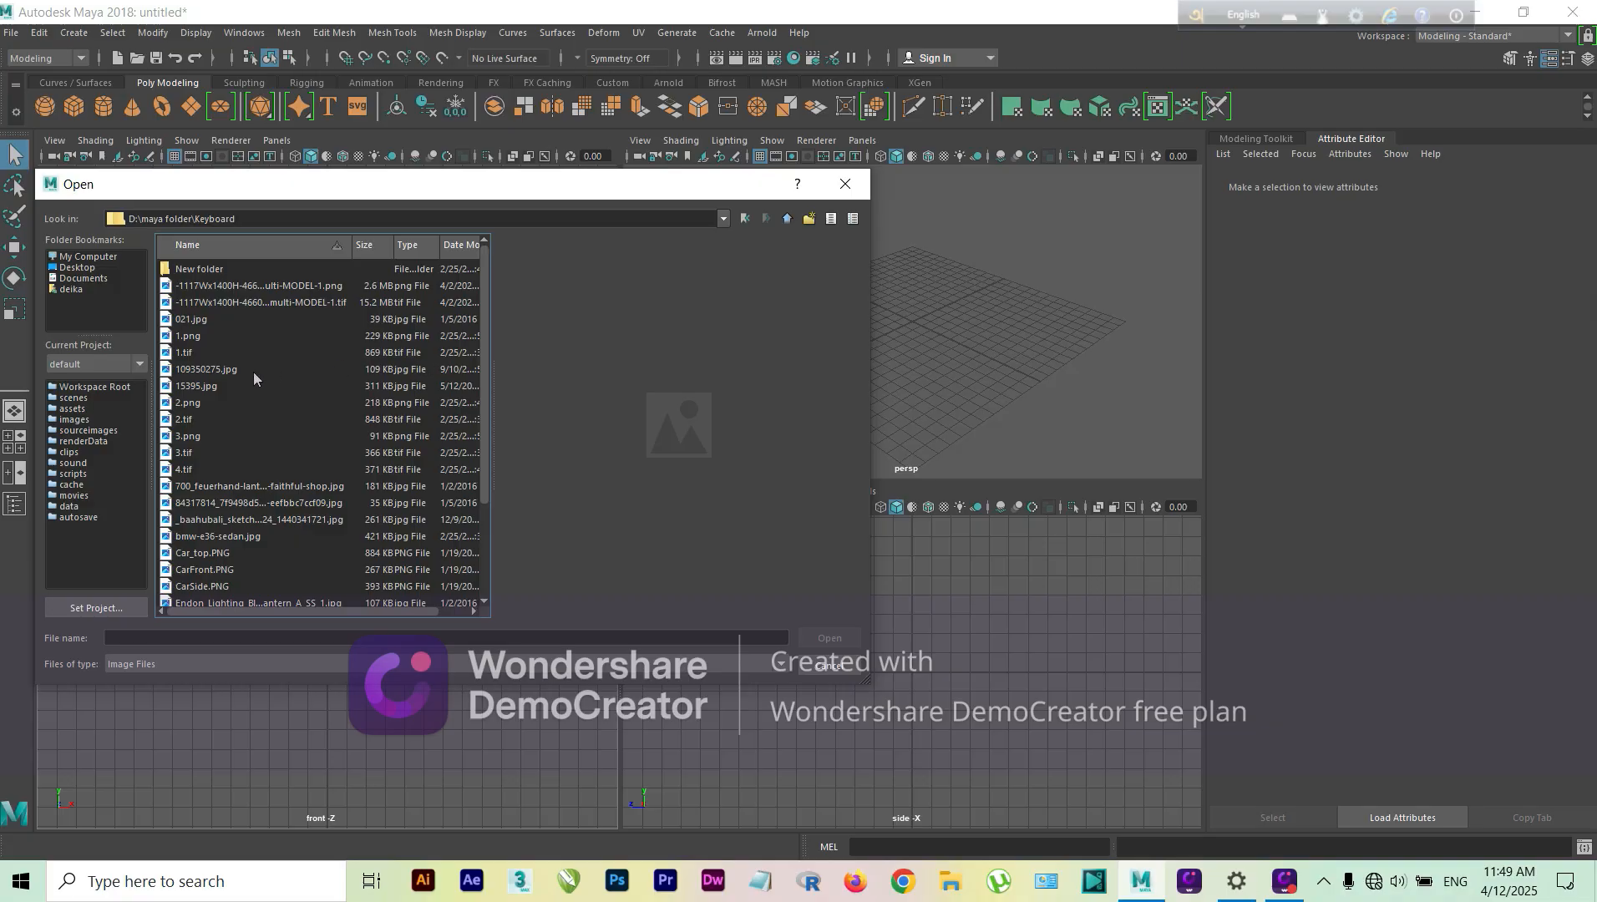
Step: Preview the image files in the Keyboard folder to find a suitable modelling reference
{"action": "left_click", "coordinate": [187, 336]}
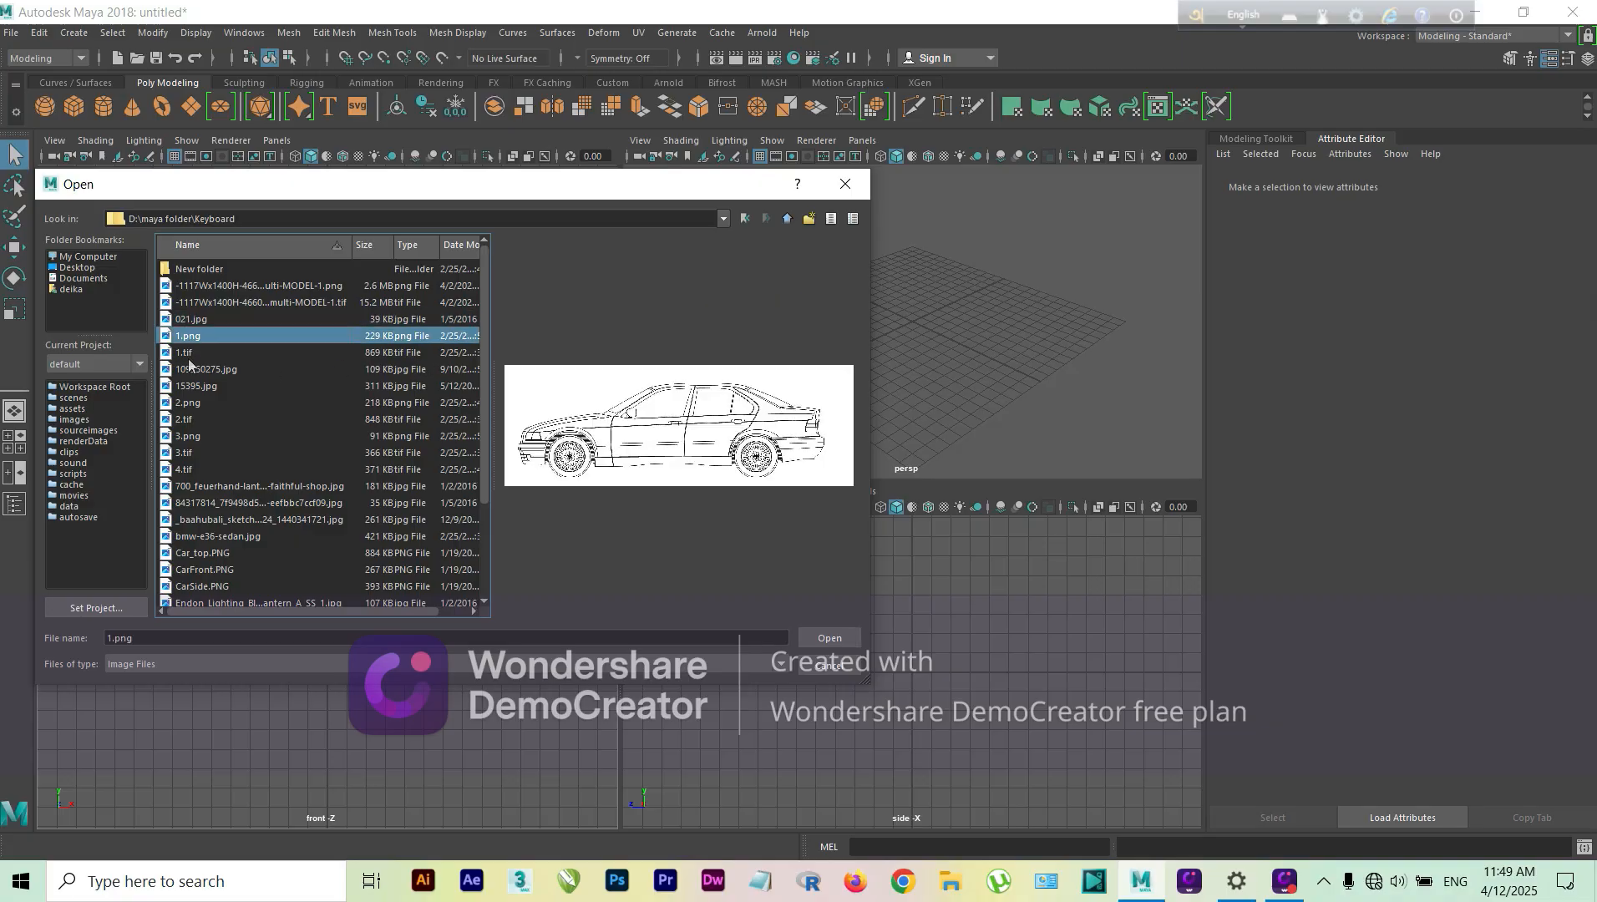
{"action": "left_click", "coordinate": [188, 357]}
{"action": "left_click", "coordinate": [189, 372]}
{"action": "left_click", "coordinate": [189, 404]}
{"action": "left_click", "coordinate": [188, 423]}
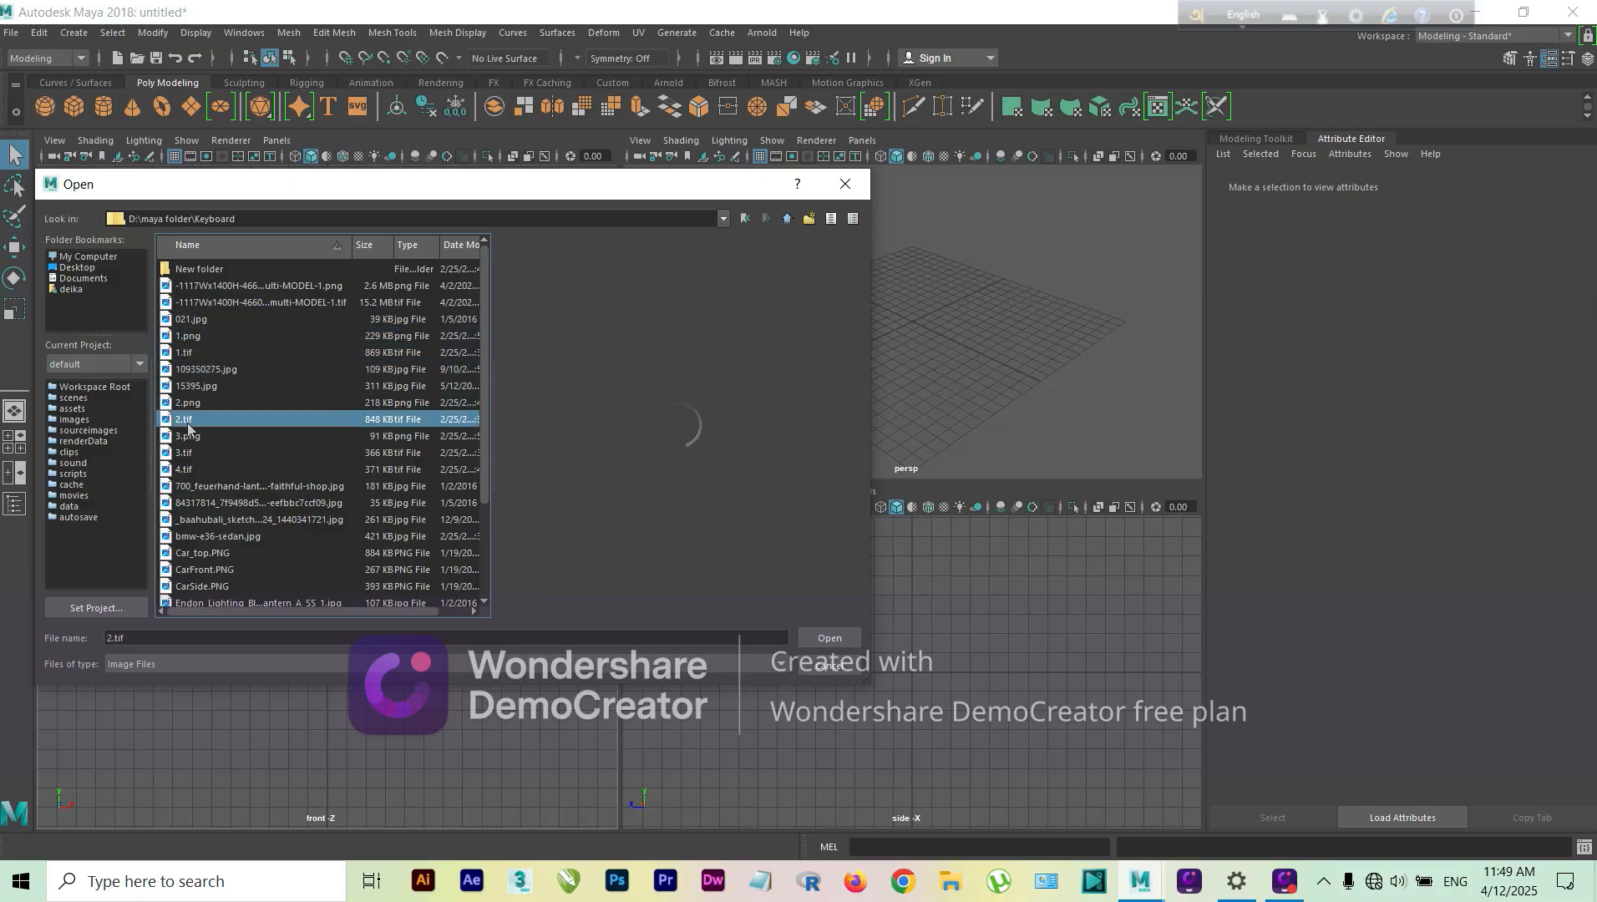
{"action": "left_click", "coordinate": [187, 437]}
{"action": "left_click", "coordinate": [188, 452]}
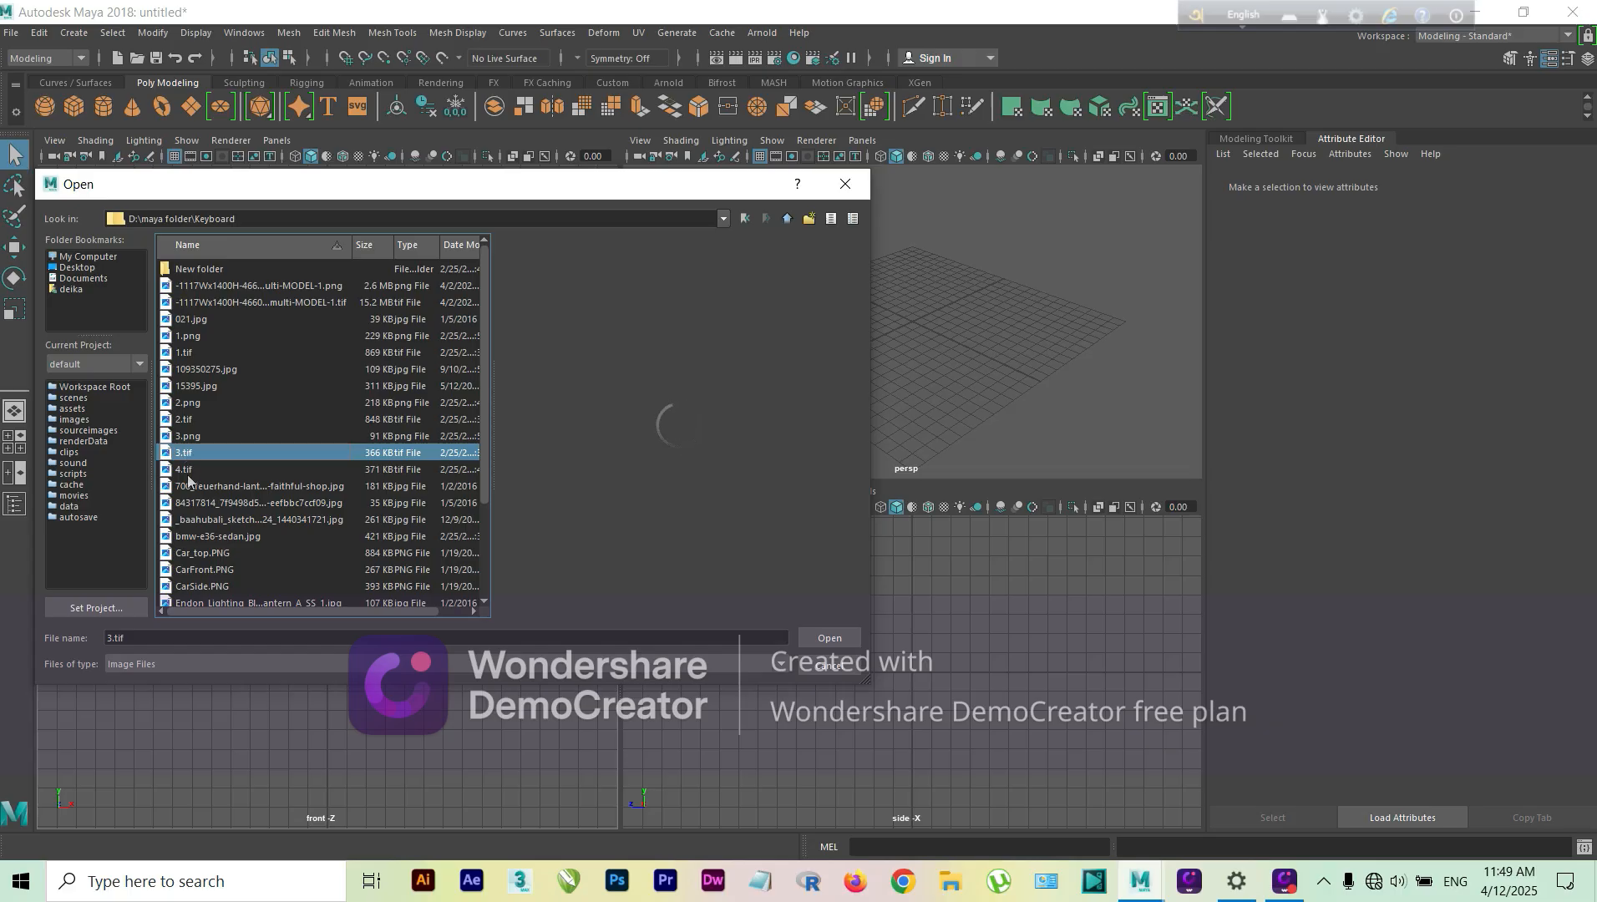
{"action": "left_click", "coordinate": [187, 472]}
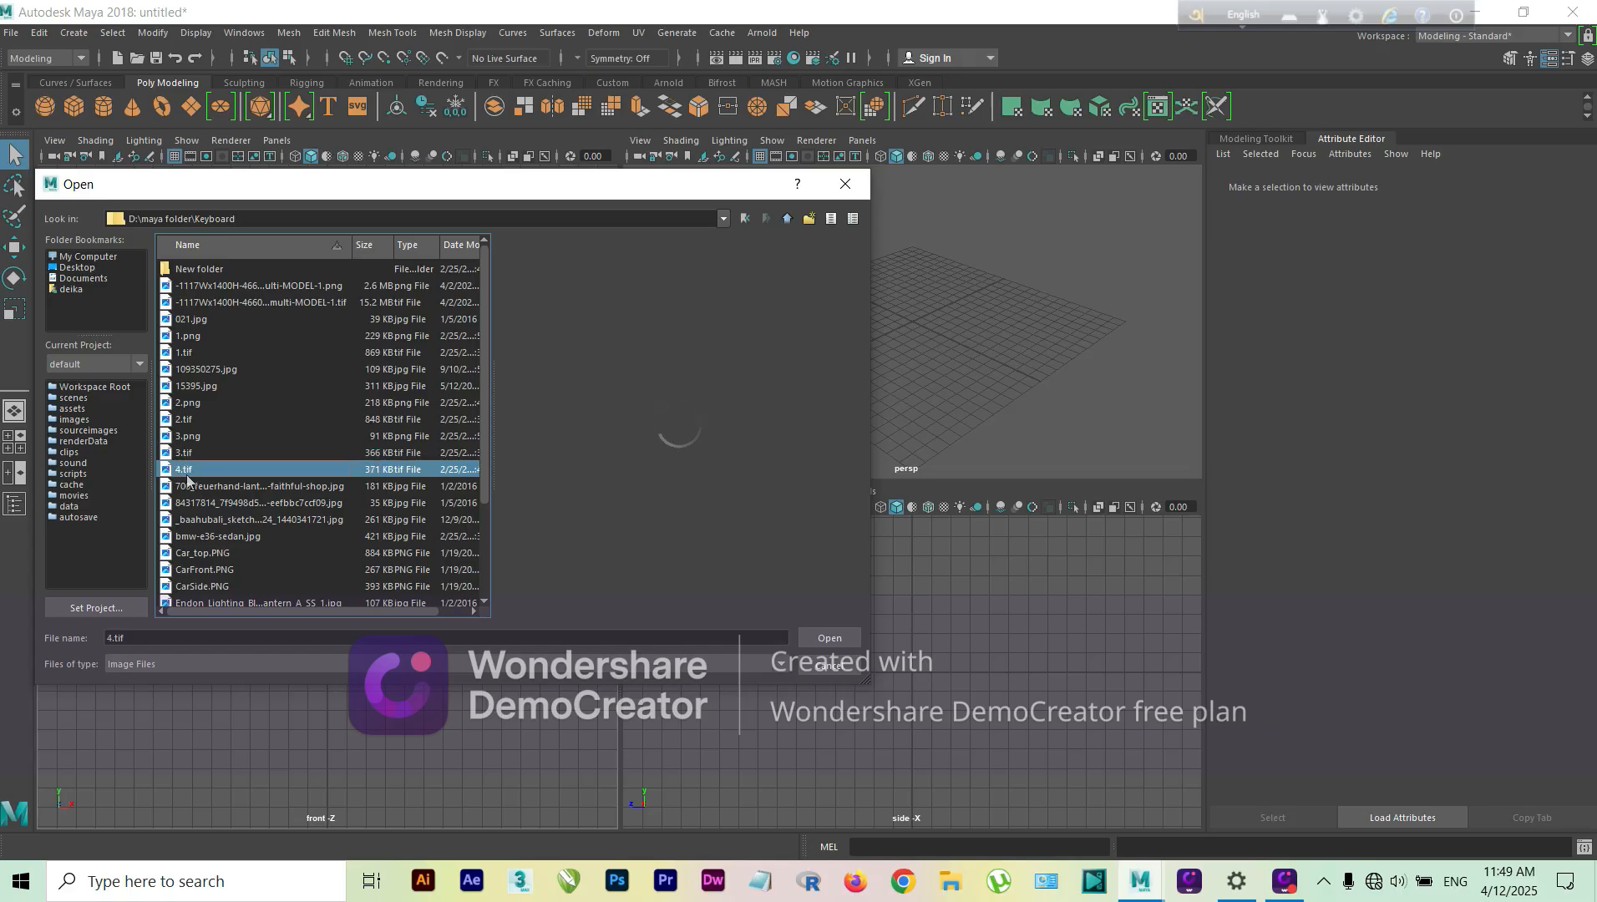
{"action": "left_click", "coordinate": [189, 355]}
{"action": "left_click", "coordinate": [187, 338]}
{"action": "left_click", "coordinate": [188, 320]}
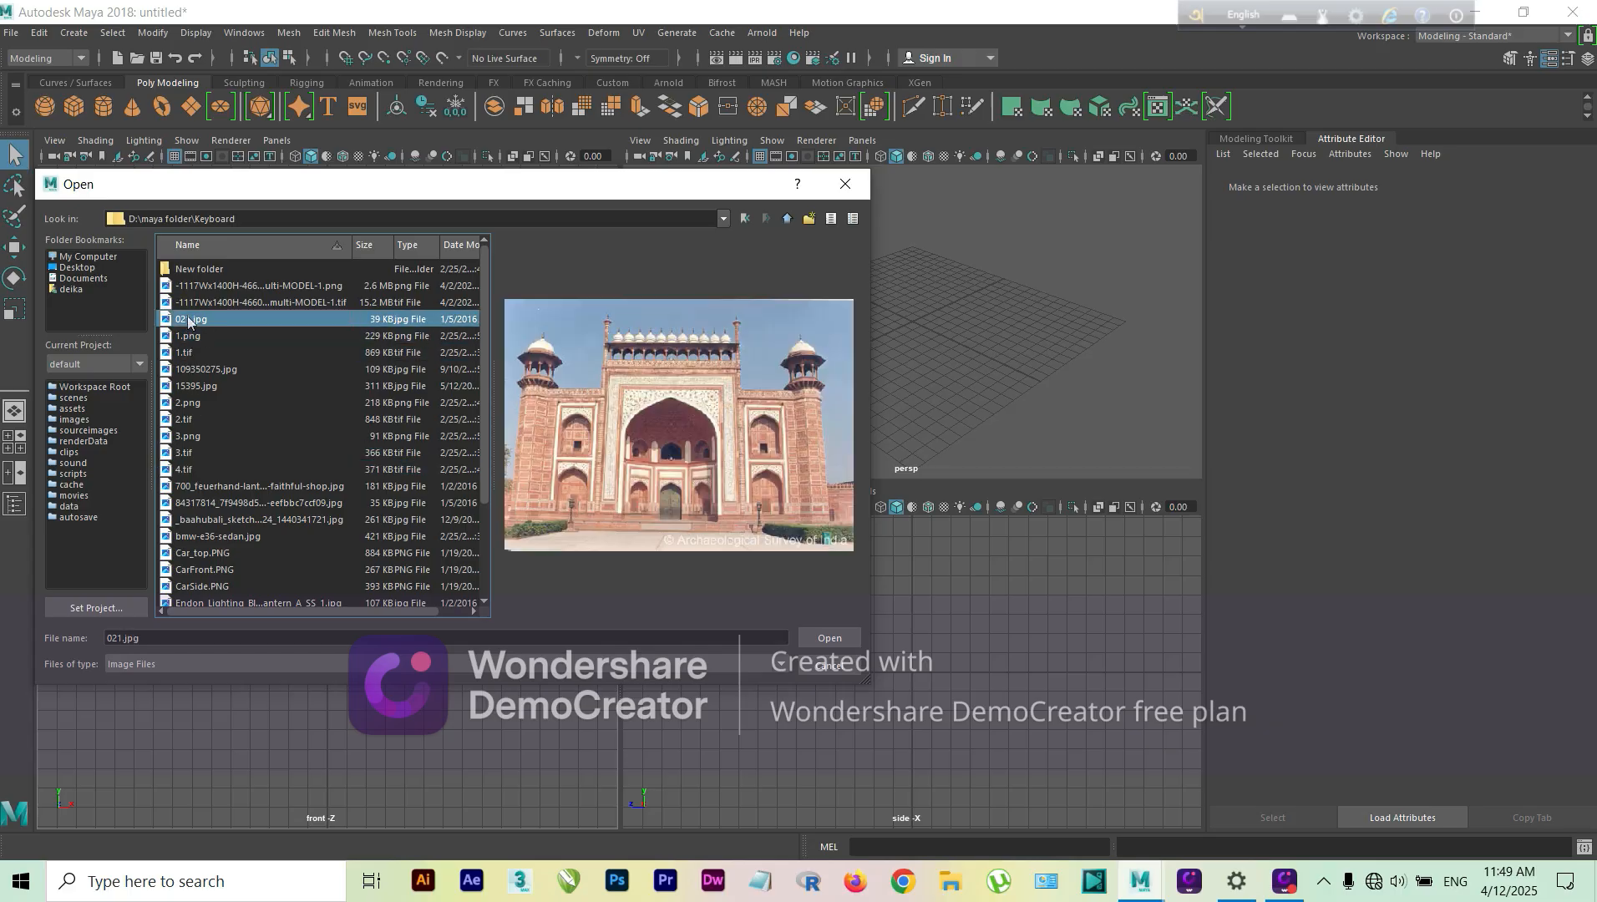
{"action": "left_click", "coordinate": [200, 553]}
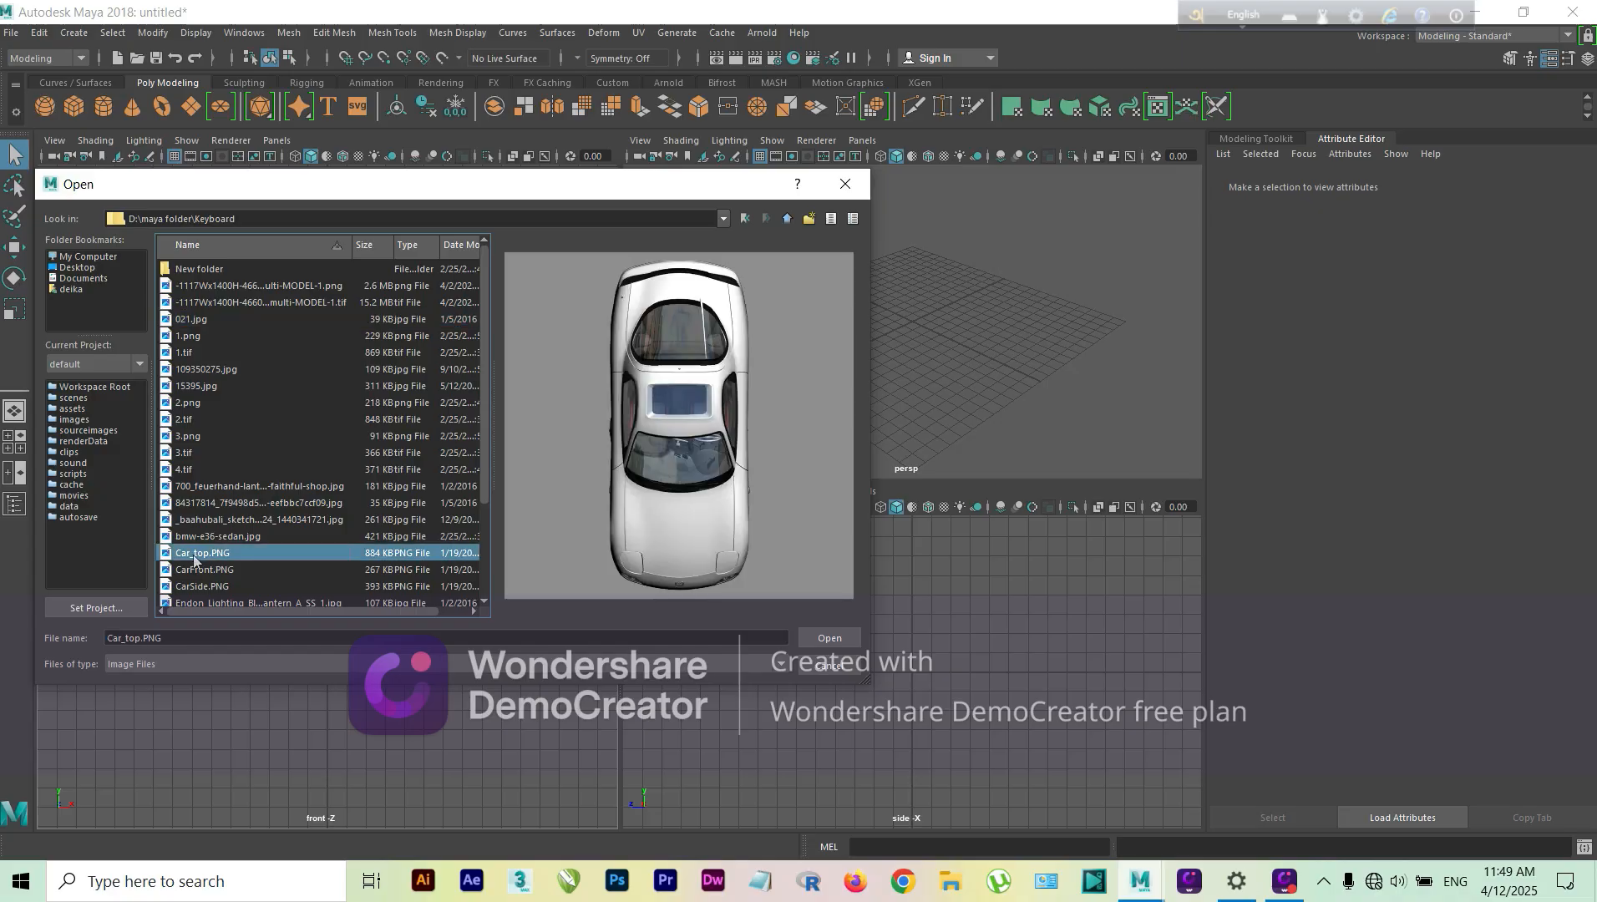
{"action": "left_click", "coordinate": [203, 569]}
{"action": "left_click", "coordinate": [205, 587]}
{"action": "left_click", "coordinate": [213, 553]}
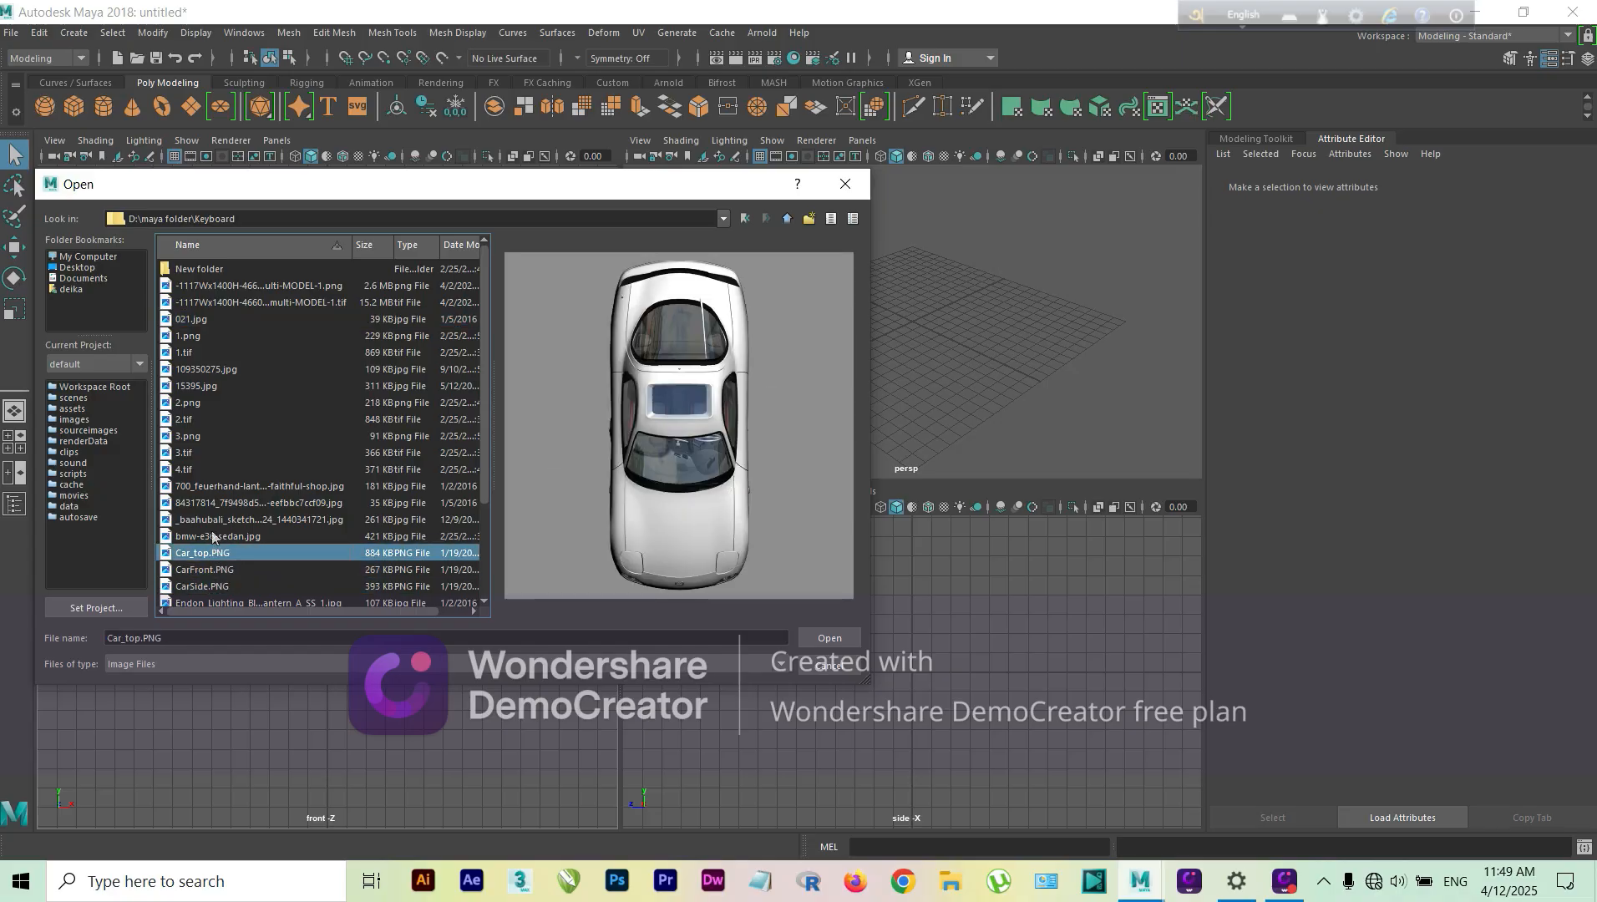
{"action": "left_click", "coordinate": [213, 536]}
{"action": "left_click", "coordinate": [213, 520]}
{"action": "left_click", "coordinate": [213, 503]}
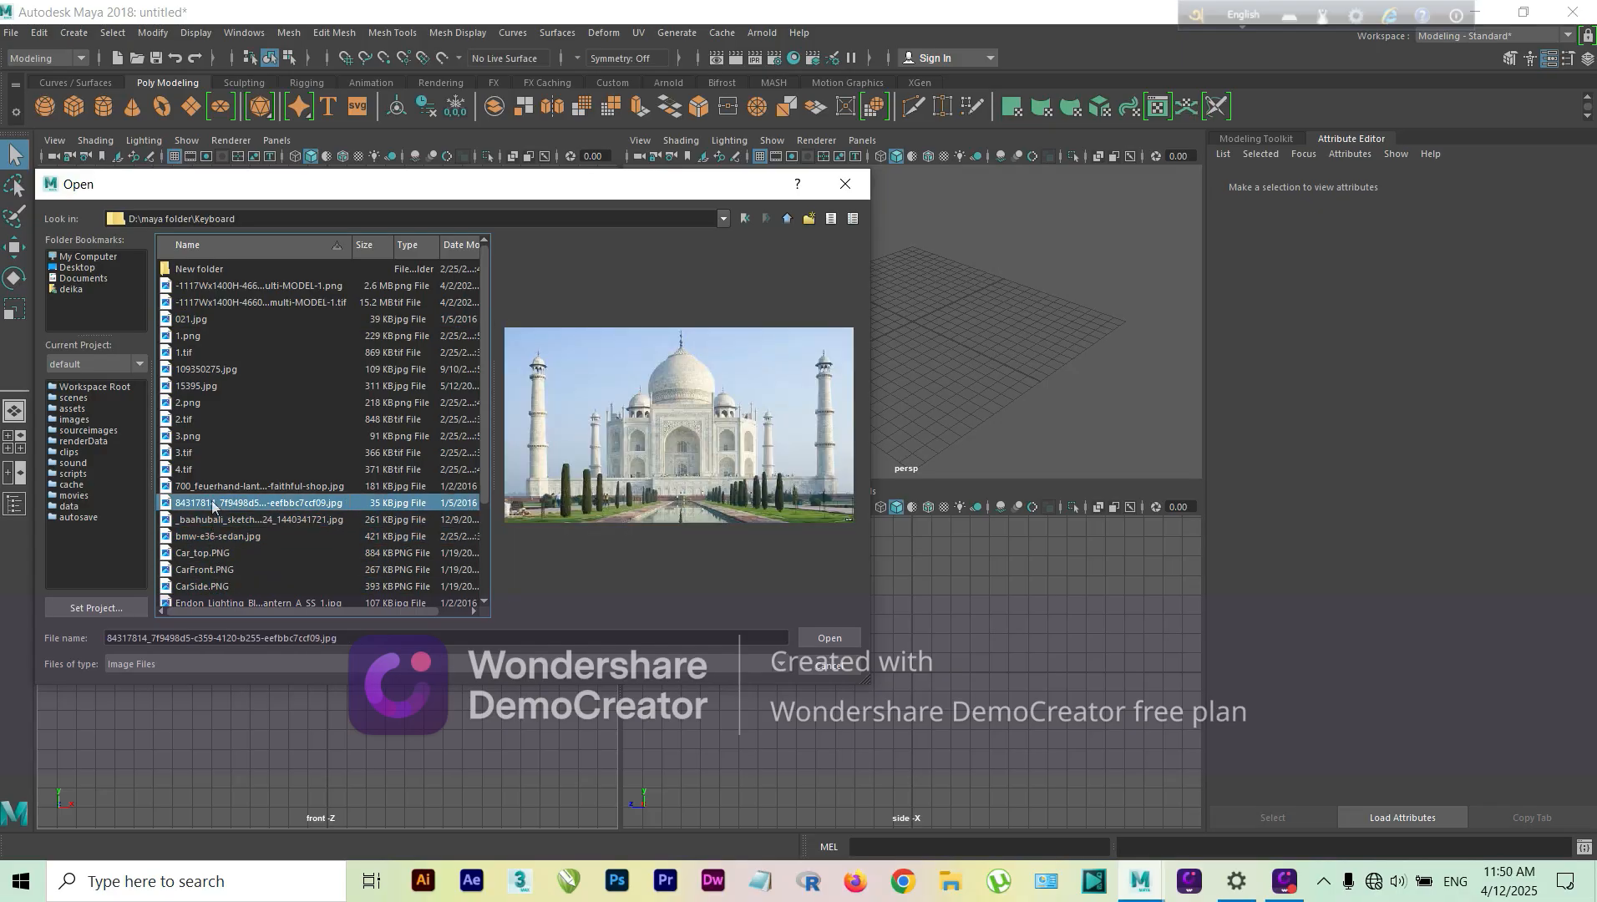
{"action": "left_click", "coordinate": [214, 486]}
{"action": "scroll", "coordinate": [221, 534], "scroll_direction": "down", "scroll_amount": 2}
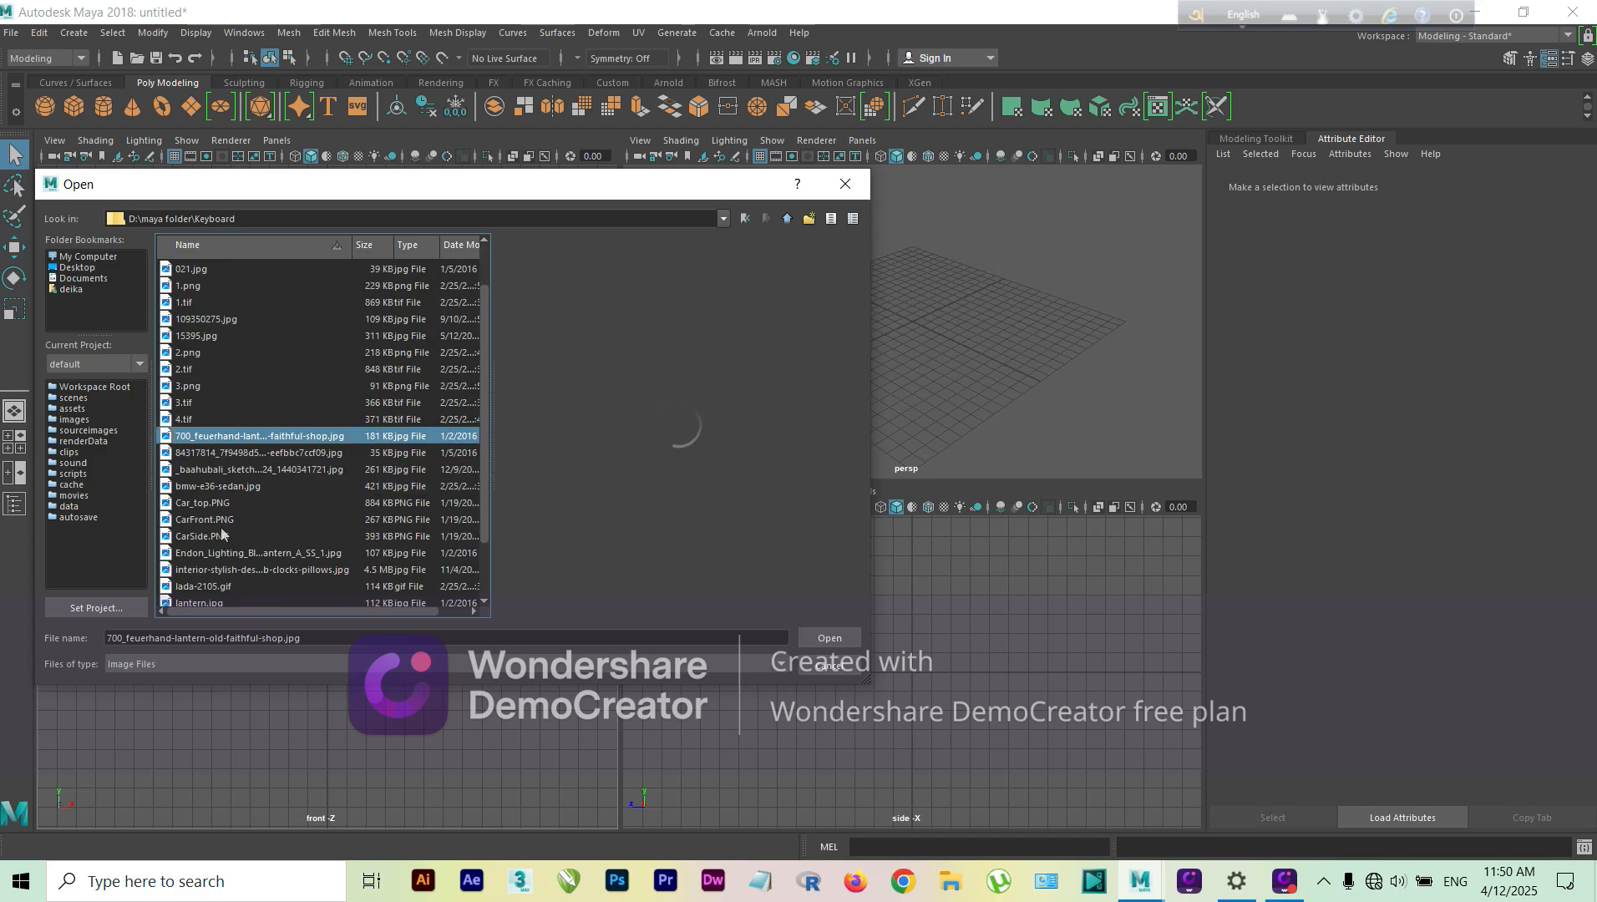
{"action": "left_click", "coordinate": [215, 521]}
{"action": "left_click", "coordinate": [201, 539]}
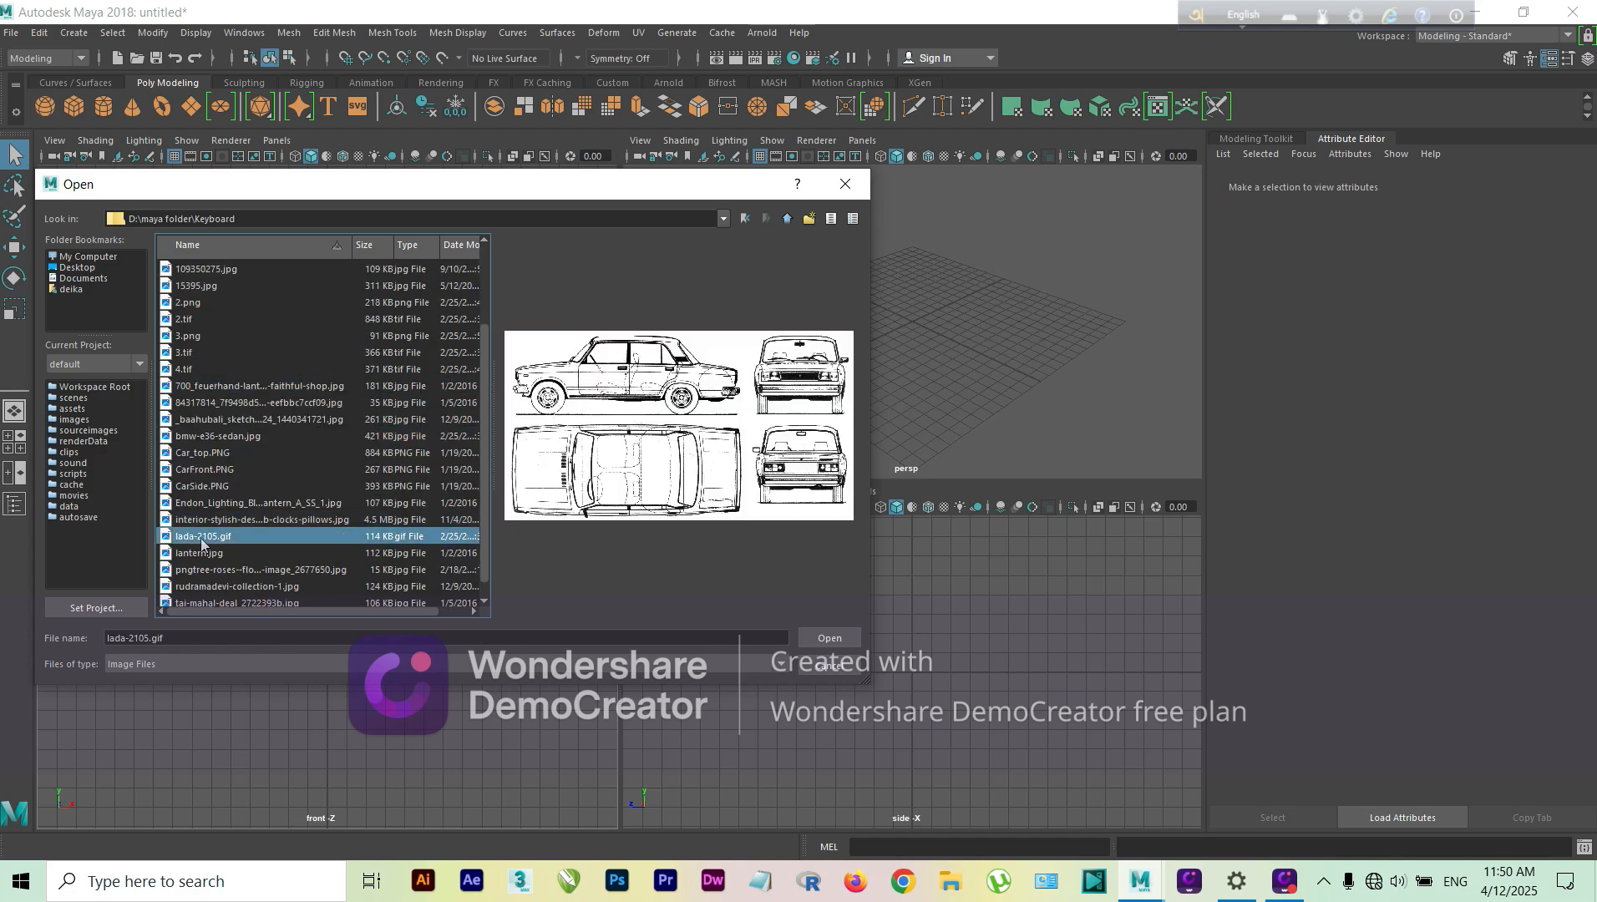
Step: Load the pngtree roses flower vase JPG as the front view's image plane
{"action": "left_click", "coordinate": [201, 555]}
{"action": "left_click", "coordinate": [205, 572]}
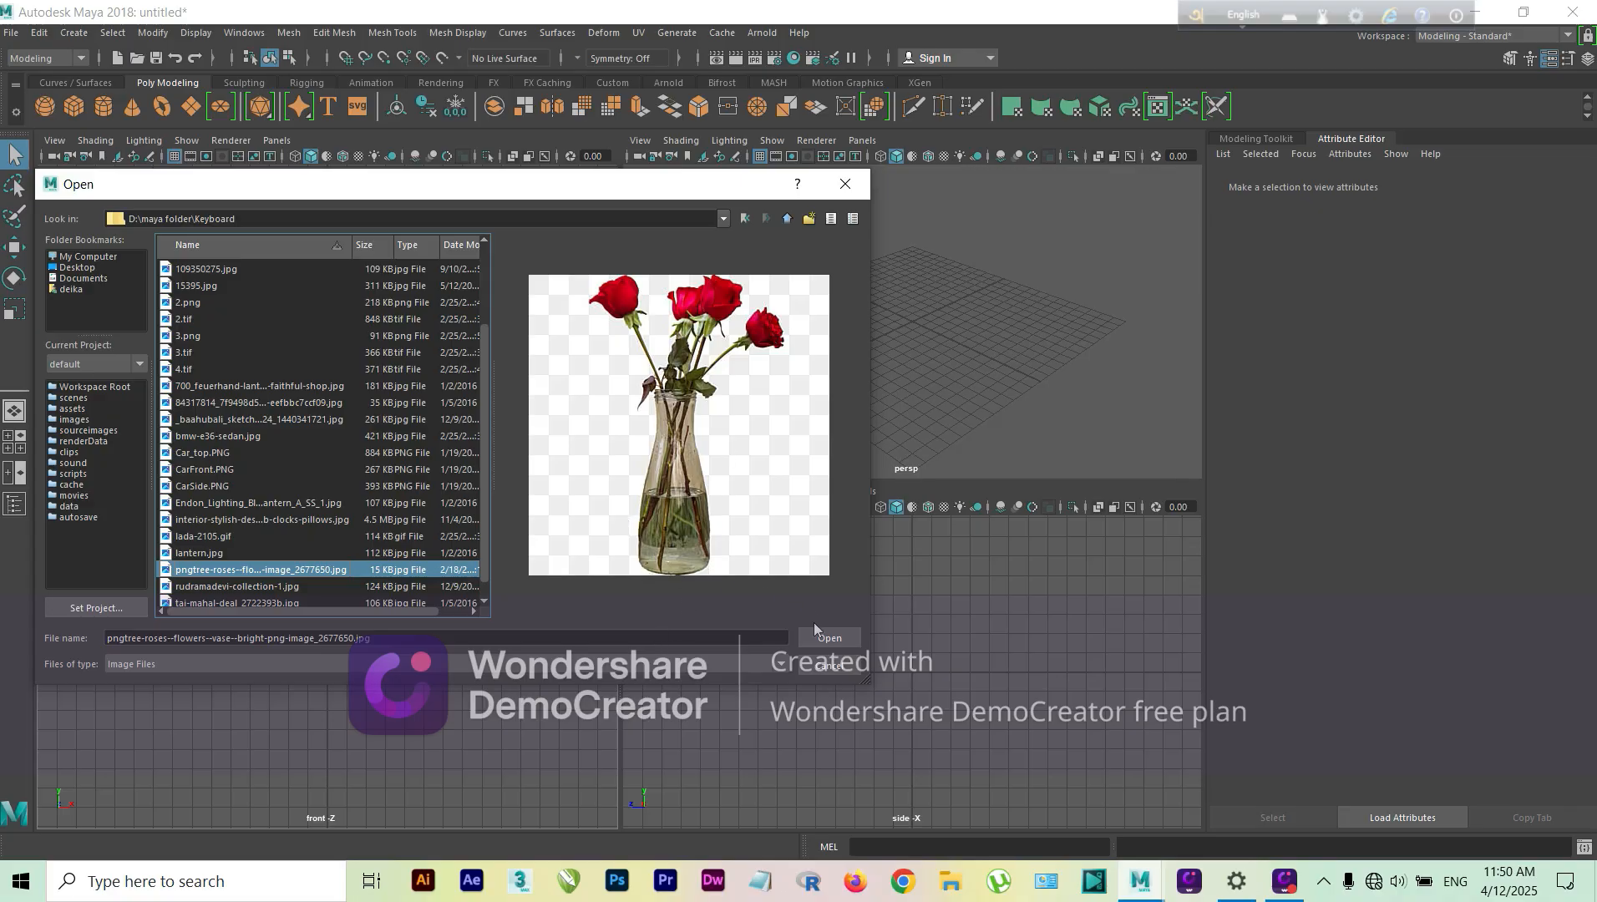
{"action": "left_click", "coordinate": [821, 637]}
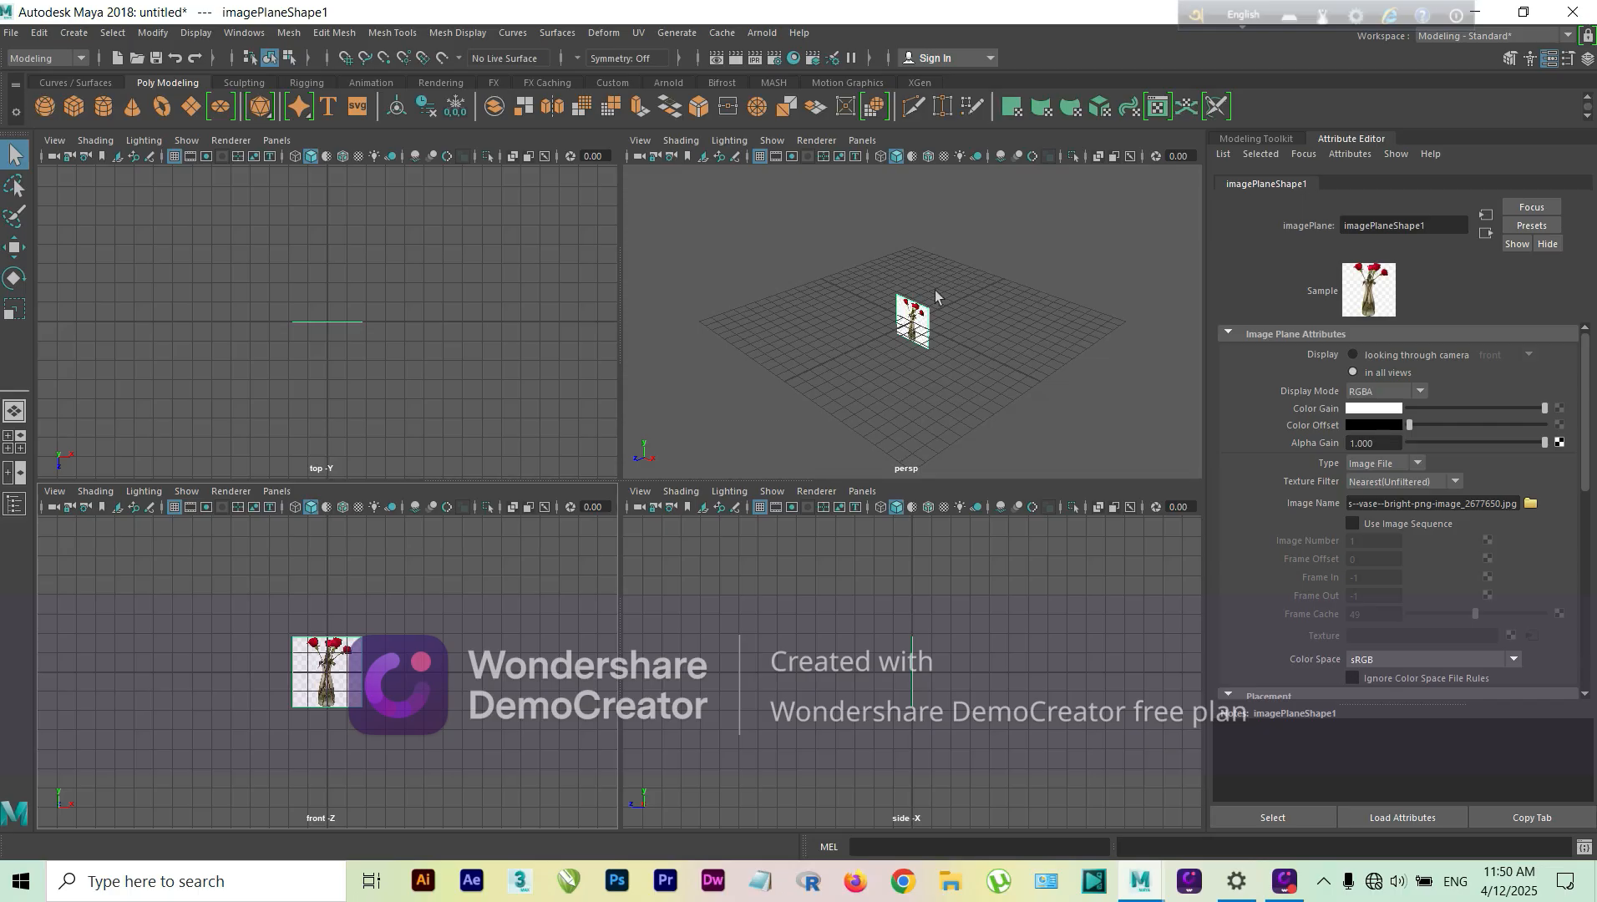
Step: Scale the vase image plane uniformly to about 5.34 times its size
{"action": "left_click", "coordinate": [902, 334]}
{"action": "key", "text": "r"}
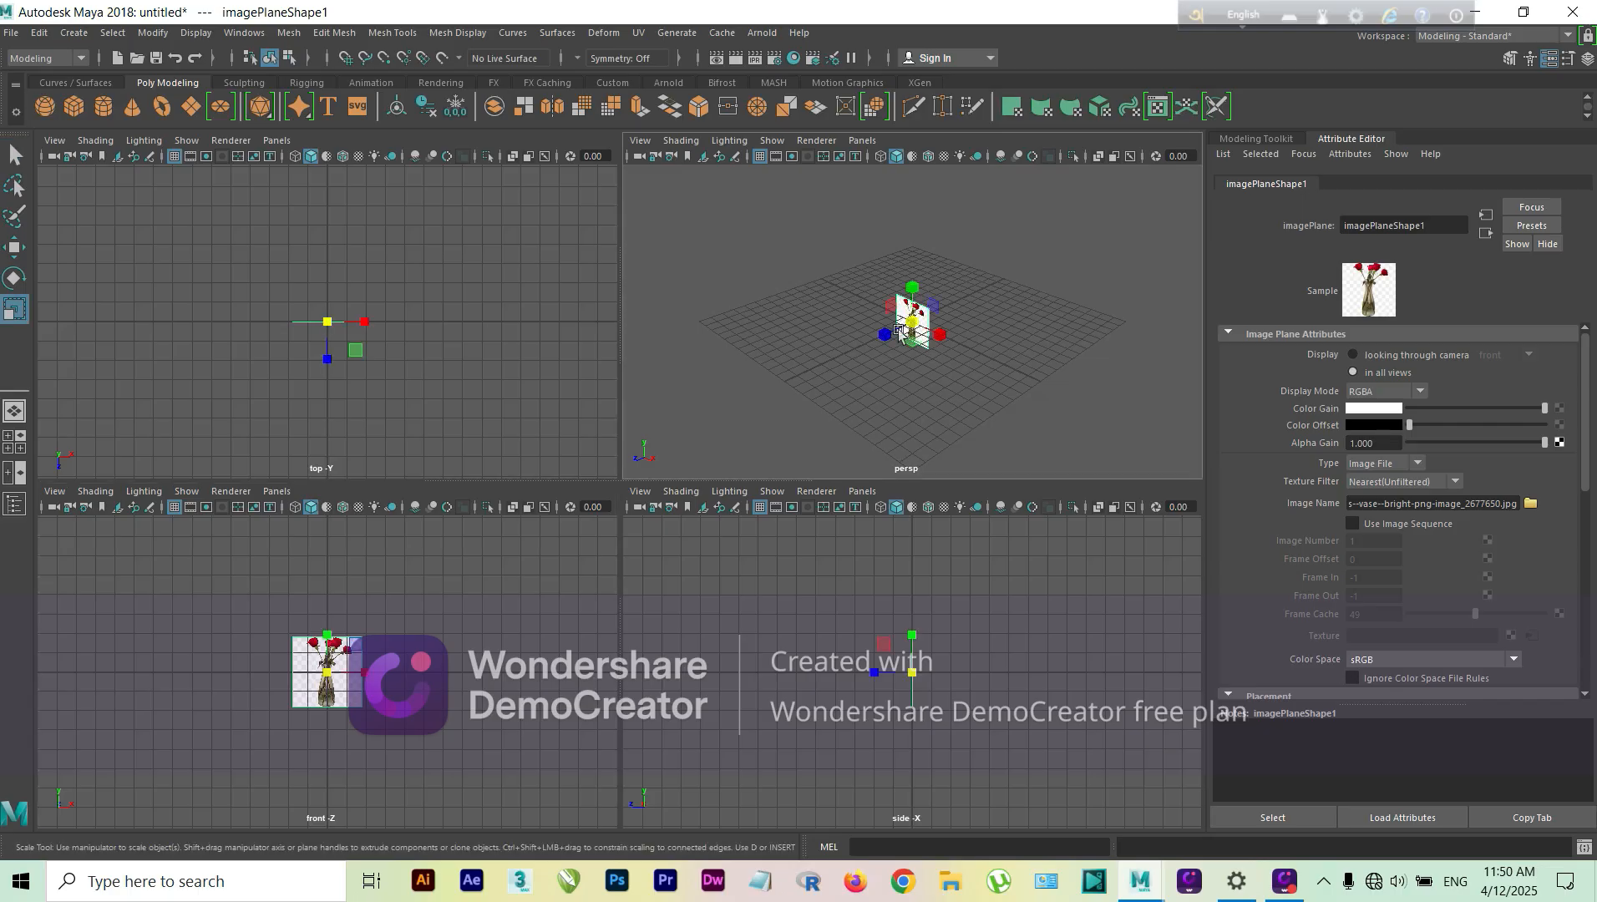
{"action": "left_click_drag", "start_coordinate": [915, 327], "coordinate": [1054, 311]}
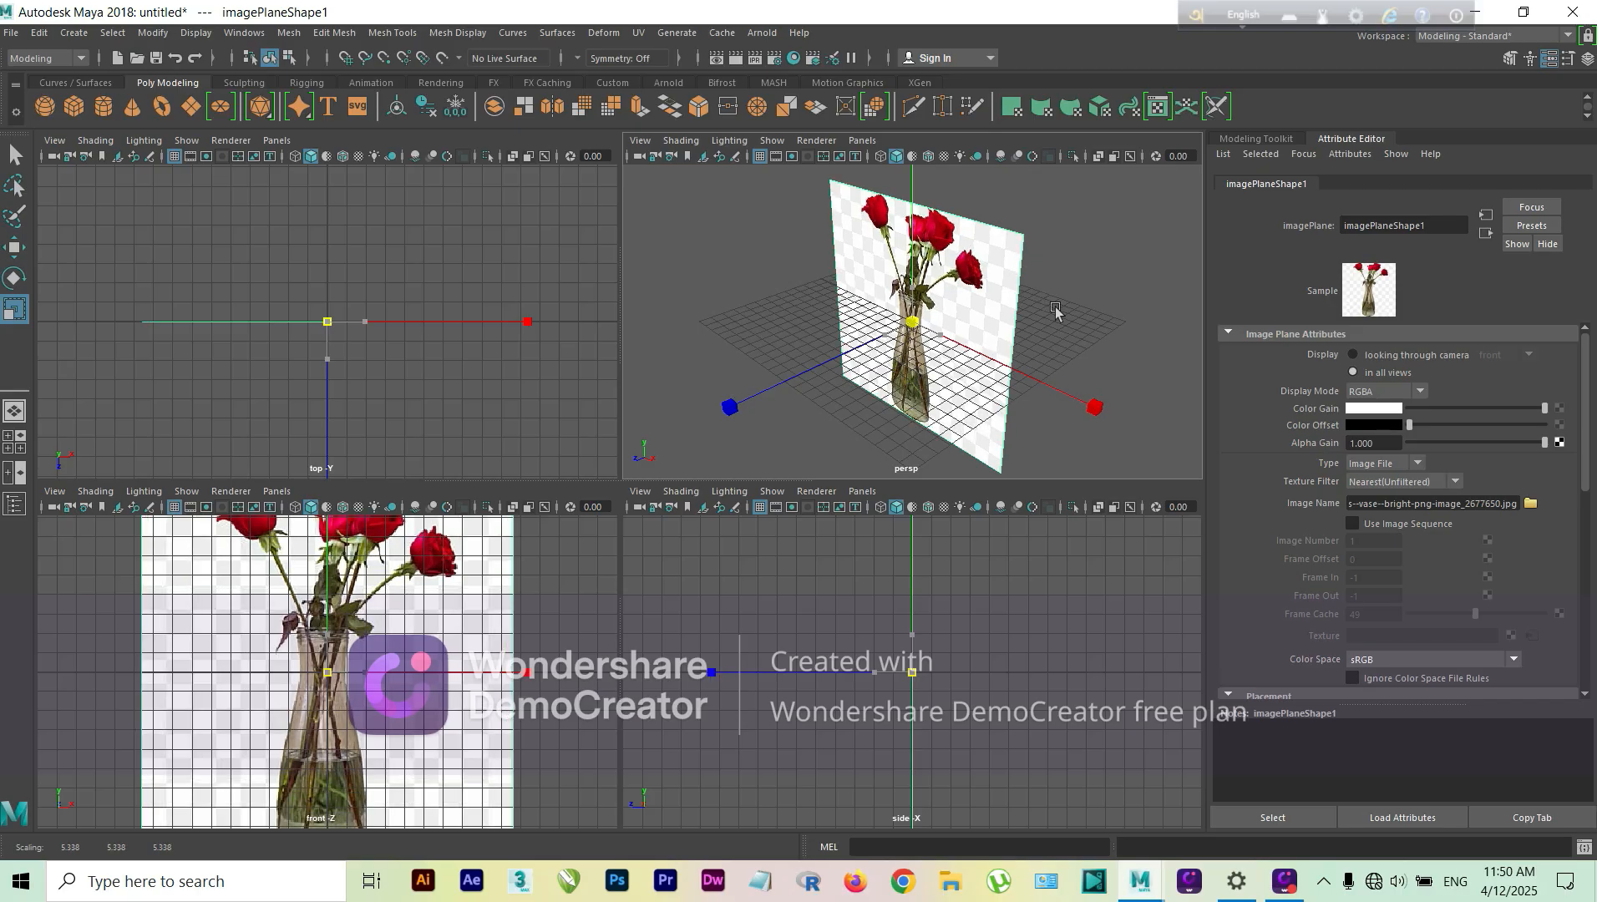
Step: Raise the image plane about 9.46 units so its base meets the grid, and push it back about 15.5 units in Z
{"action": "key", "text": "w"}
{"action": "left_click_drag", "start_coordinate": [913, 280], "coordinate": [885, 165]}
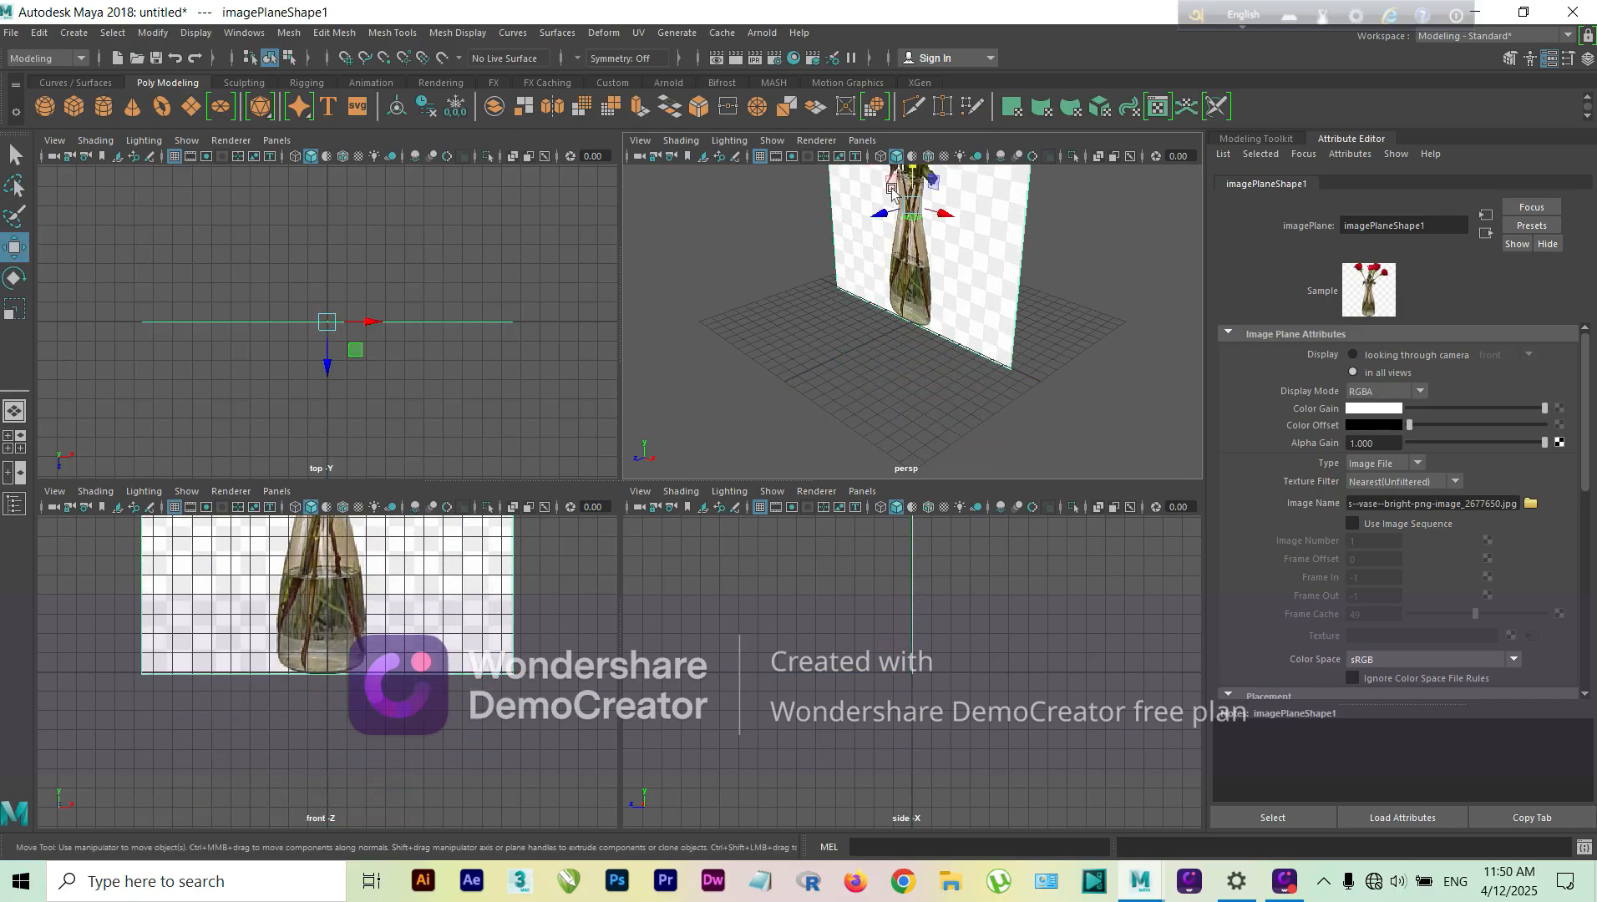
{"action": "left_click_drag", "start_coordinate": [897, 227], "coordinate": [979, 185]}
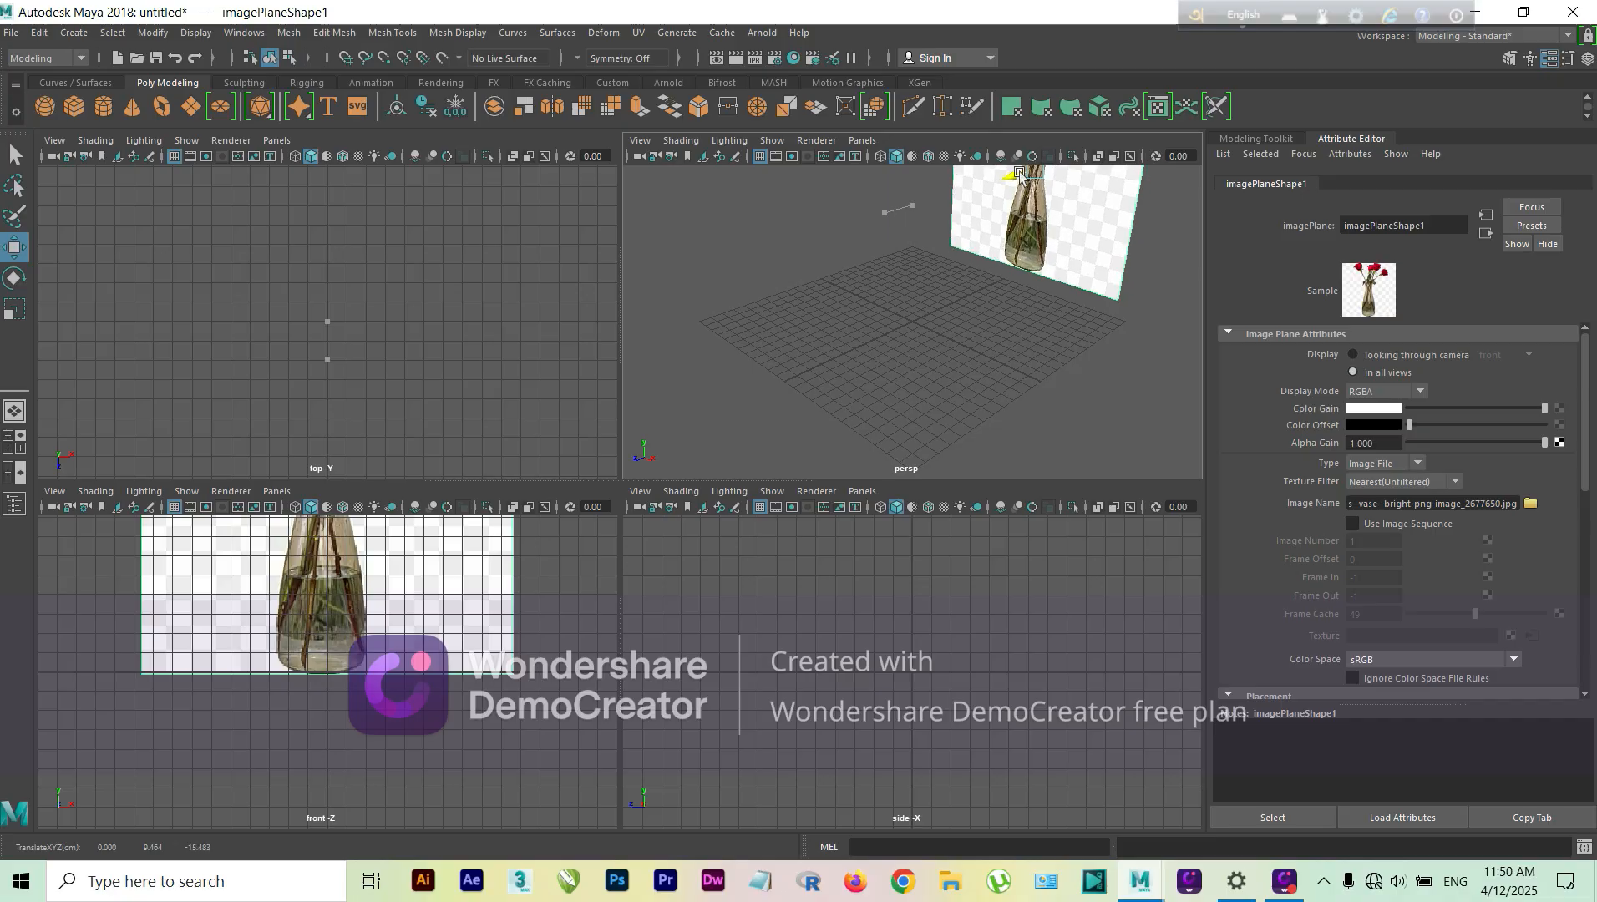
{"action": "scroll", "coordinate": [392, 322], "scroll_direction": "down", "scroll_amount": 5}
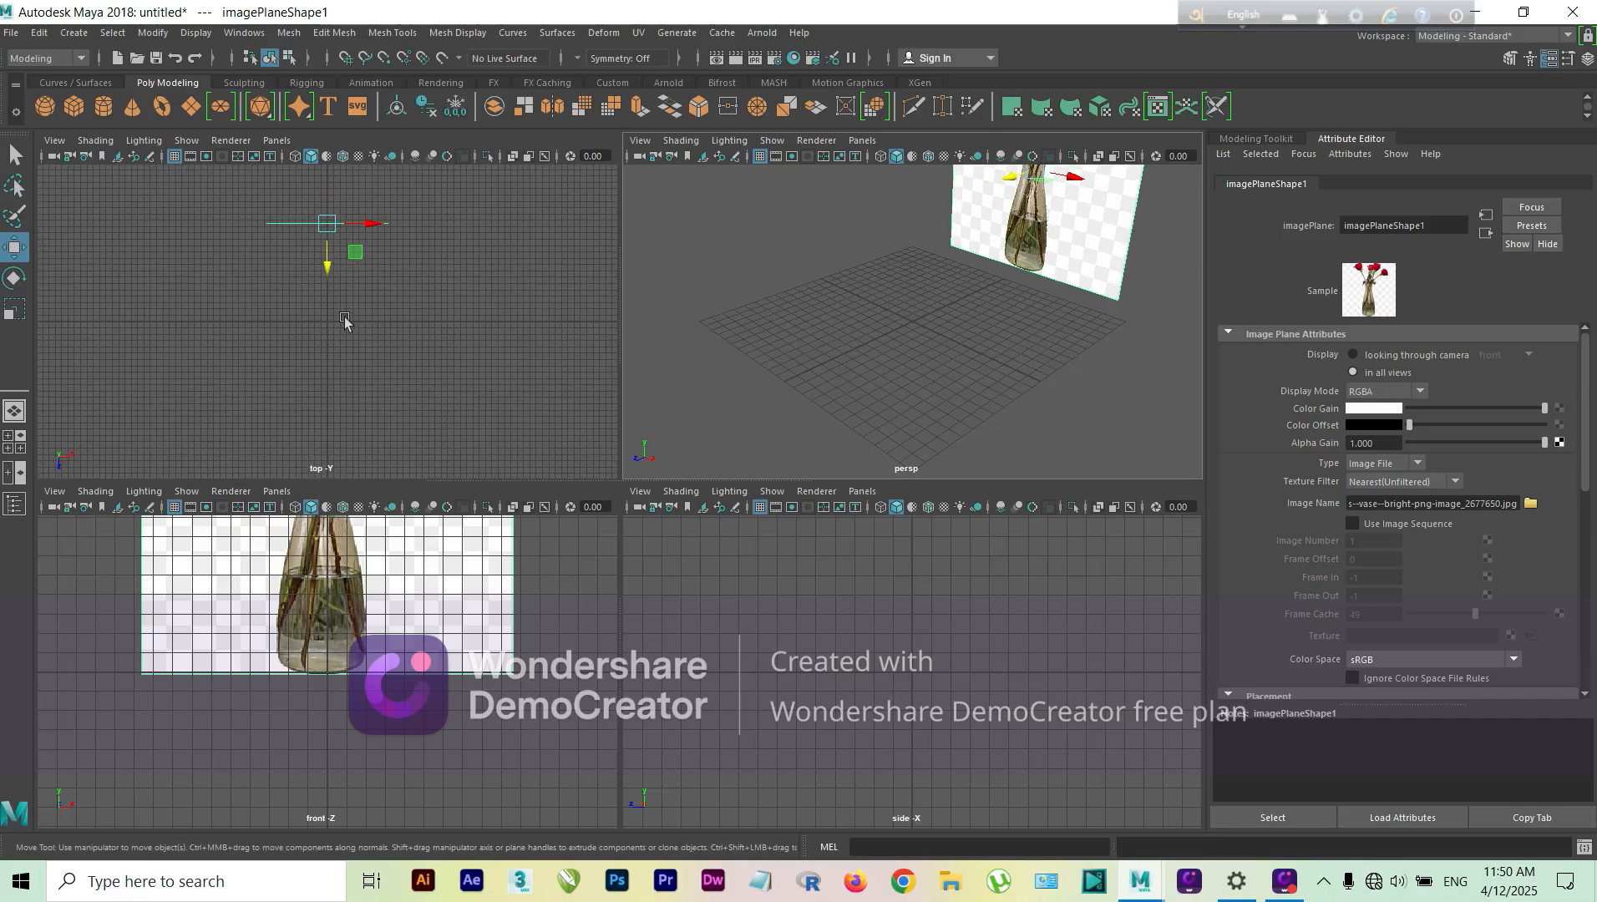
Step: Create a polygon cylinder and raise it about 7.75 units in front of the vase's upper body in the front view
{"action": "left_click_drag", "start_coordinate": [941, 339], "coordinate": [927, 399], "text": "alt"}
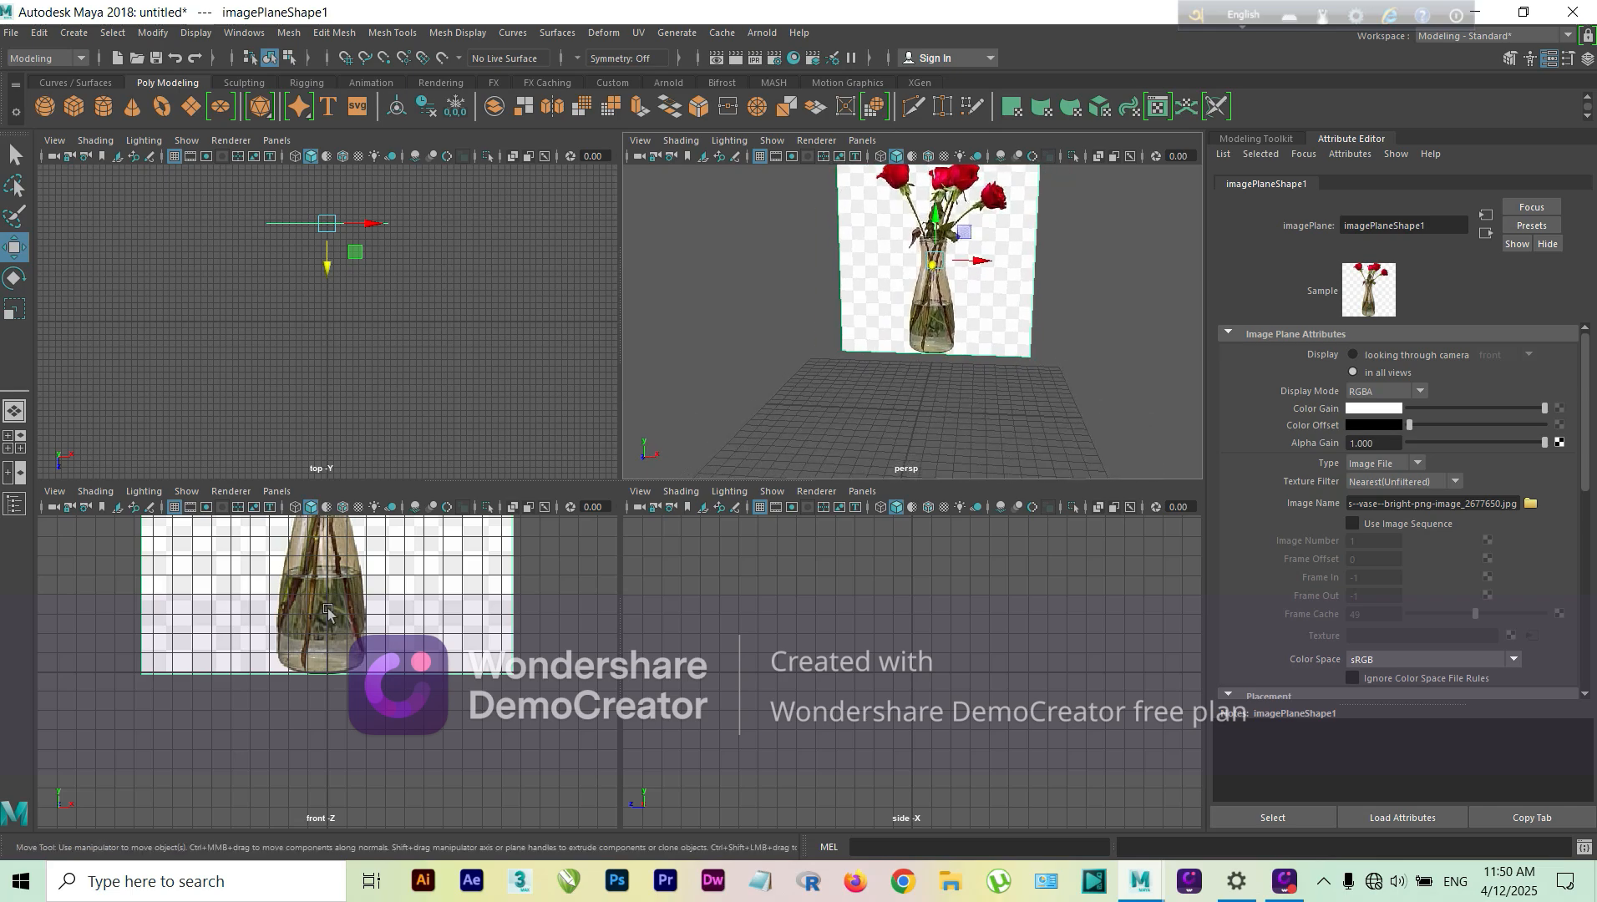
{"action": "scroll", "coordinate": [334, 630], "scroll_direction": "down", "scroll_amount": 6}
{"action": "scroll", "coordinate": [337, 638], "scroll_direction": "up", "scroll_amount": 5}
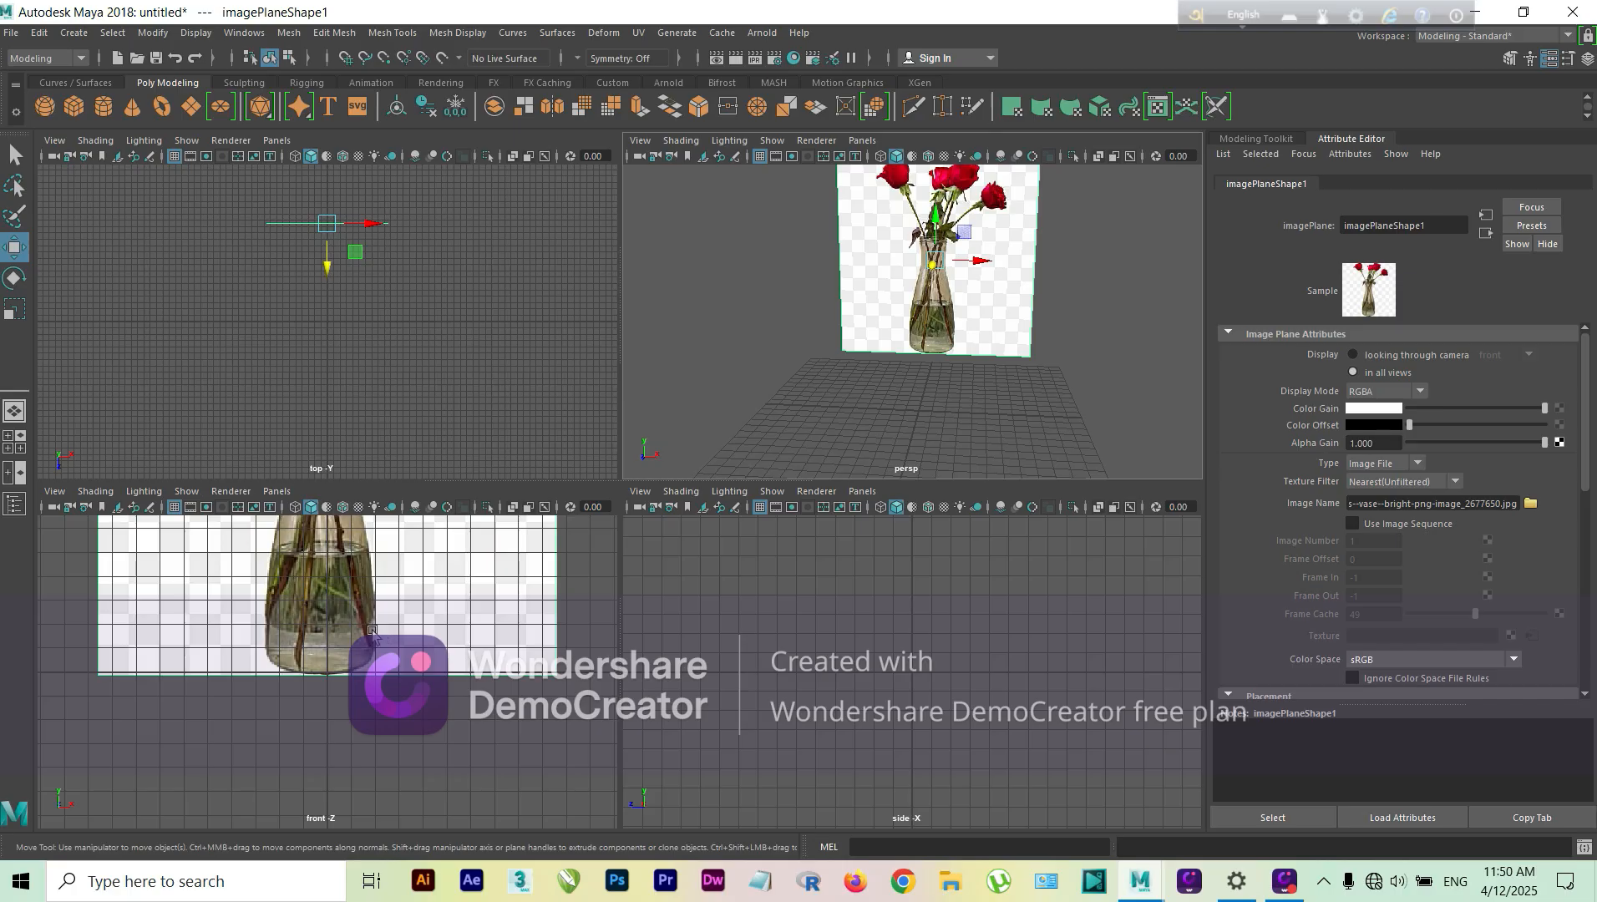
{"action": "middle_click_drag", "start_coordinate": [373, 634], "coordinate": [373, 752], "text": "alt"}
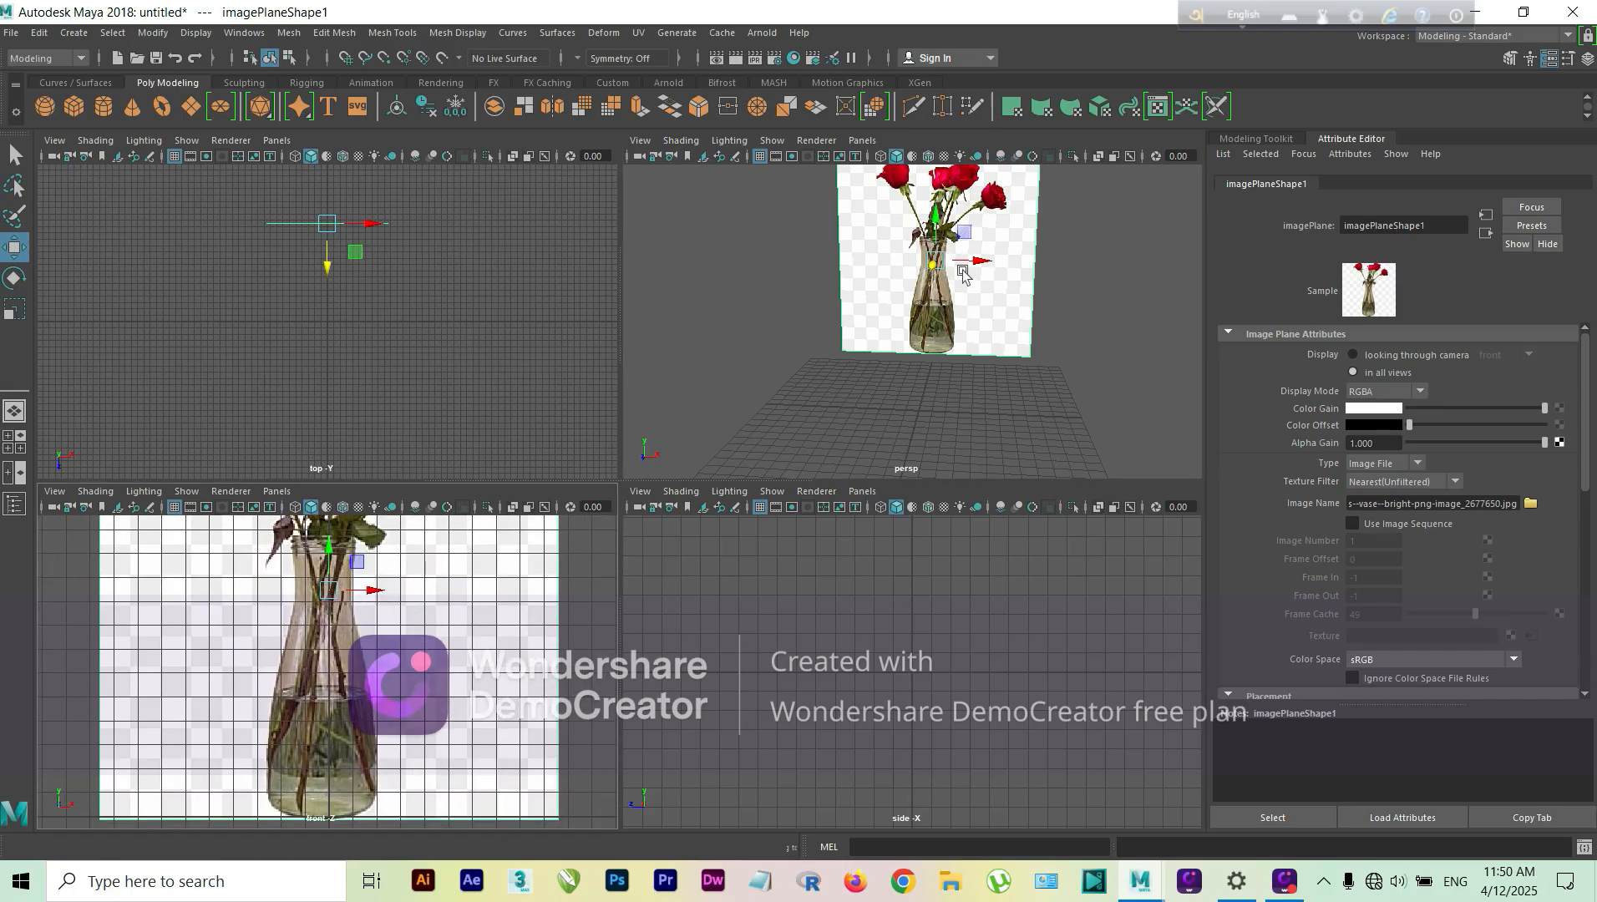
{"action": "scroll", "coordinate": [963, 271], "scroll_direction": "up", "scroll_amount": 3}
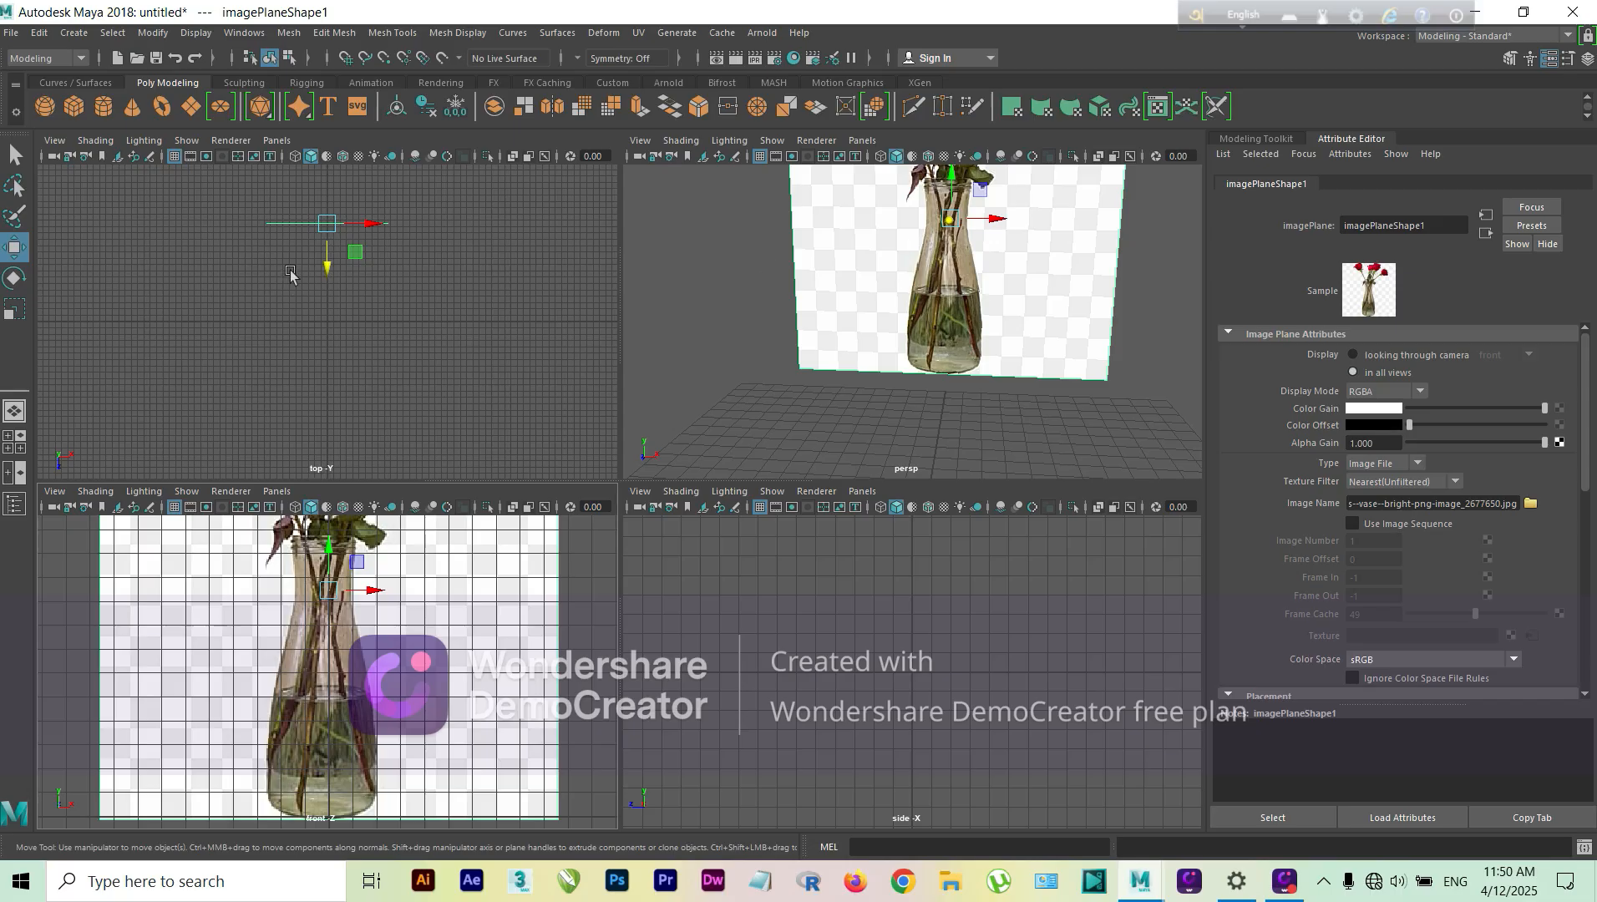
{"action": "left_click", "coordinate": [104, 106]}
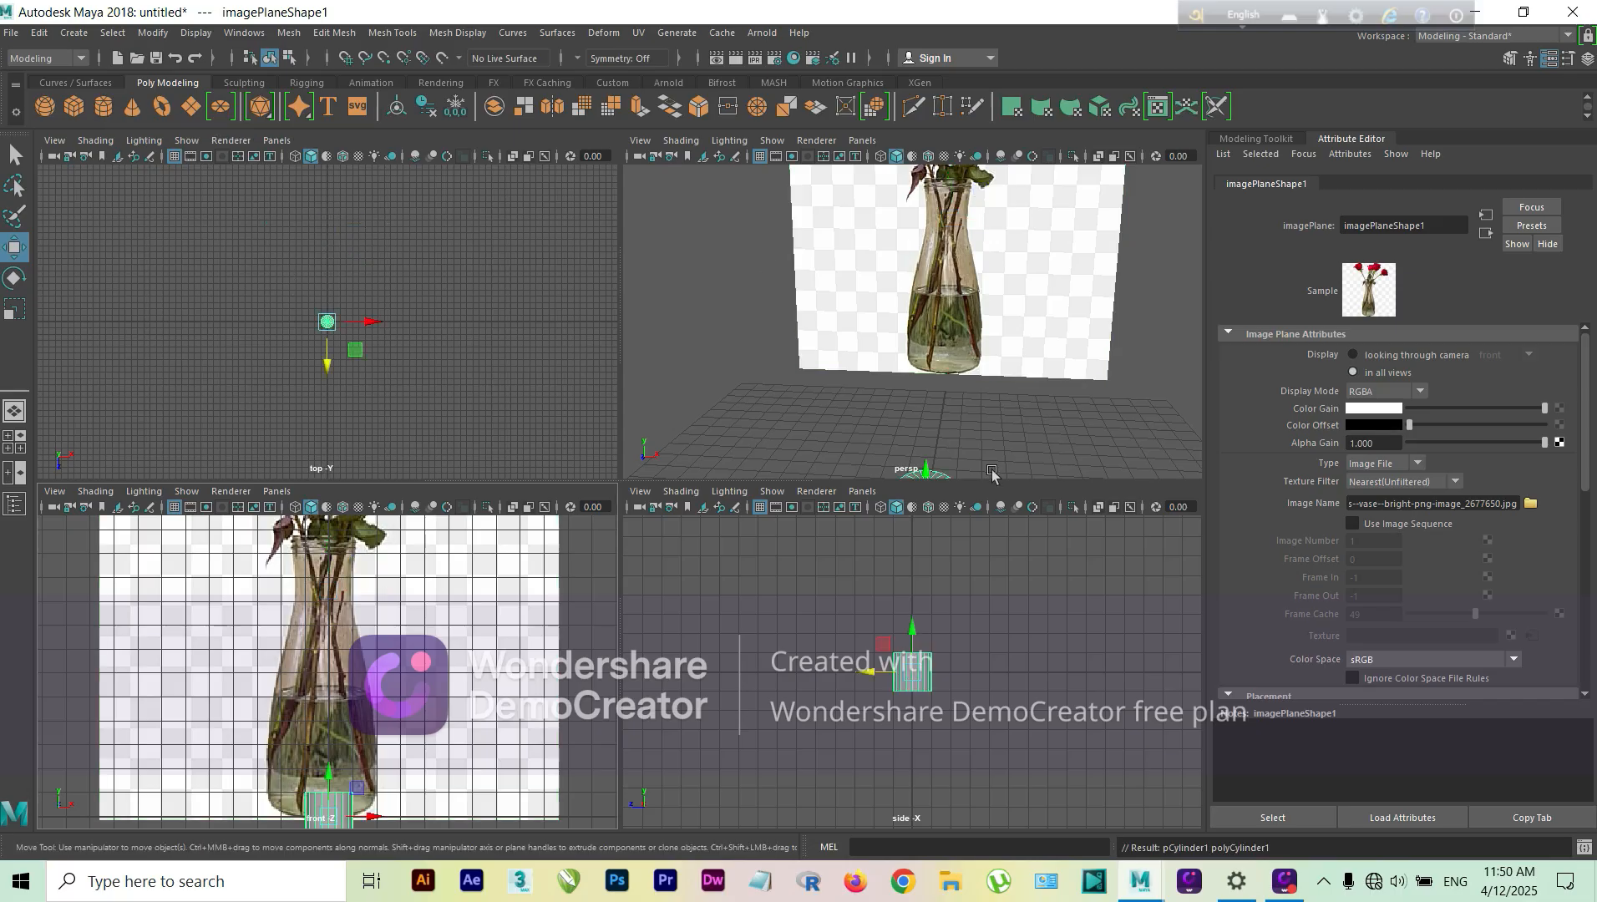
{"action": "left_click_drag", "start_coordinate": [925, 452], "coordinate": [925, 355]}
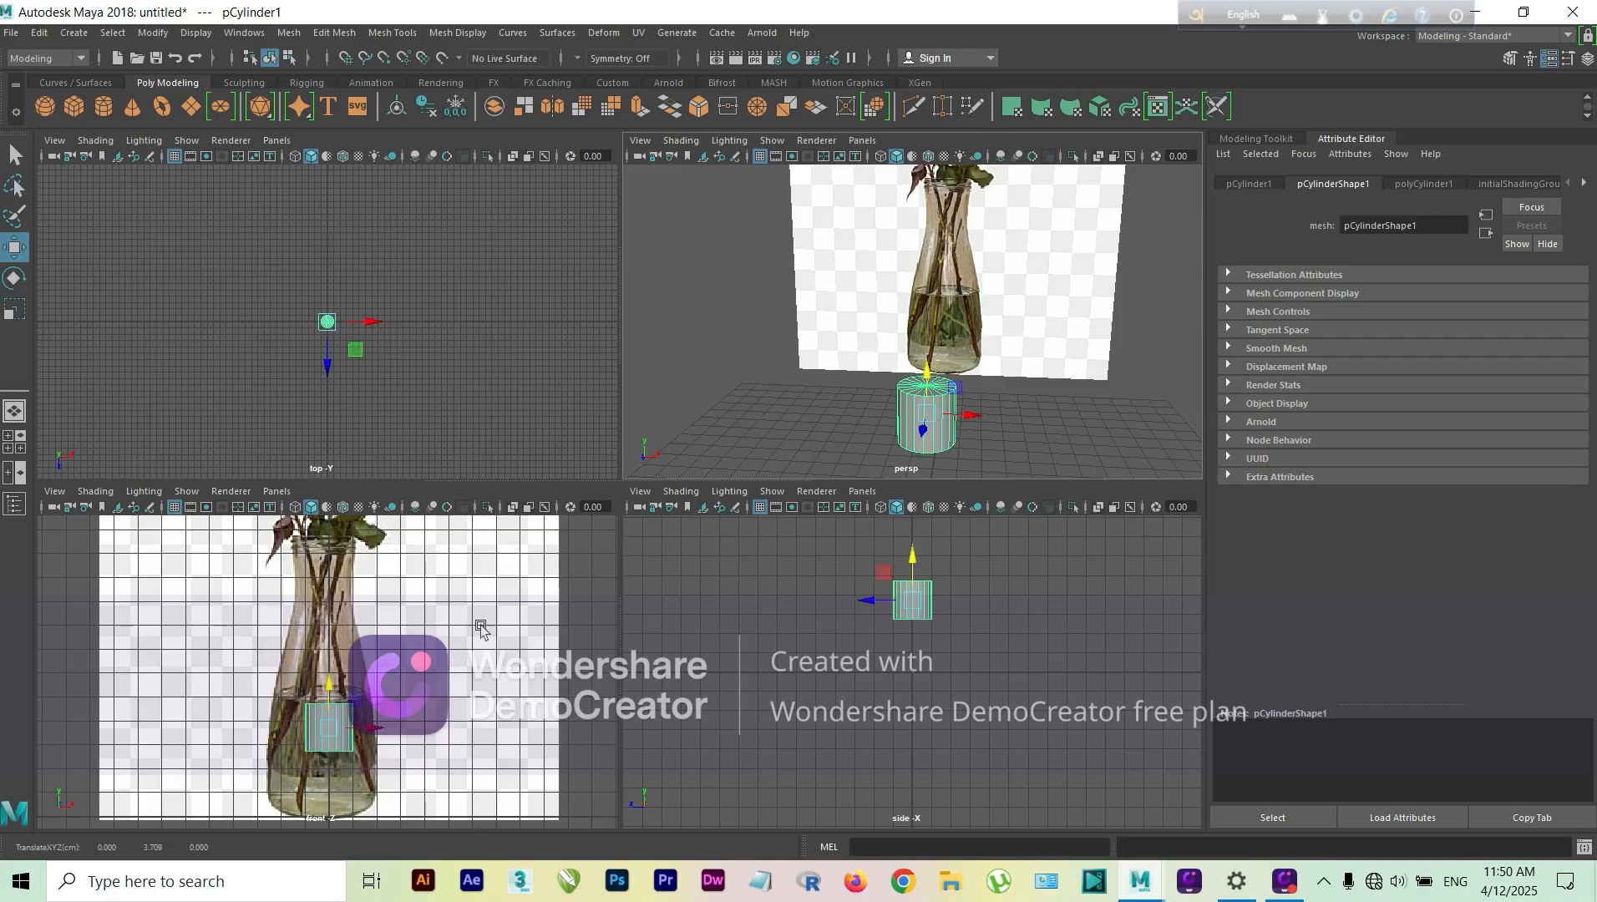
{"action": "scroll", "coordinate": [317, 701], "scroll_direction": "up", "scroll_amount": 2}
{"action": "scroll", "coordinate": [326, 700], "scroll_direction": "down", "scroll_amount": 3}
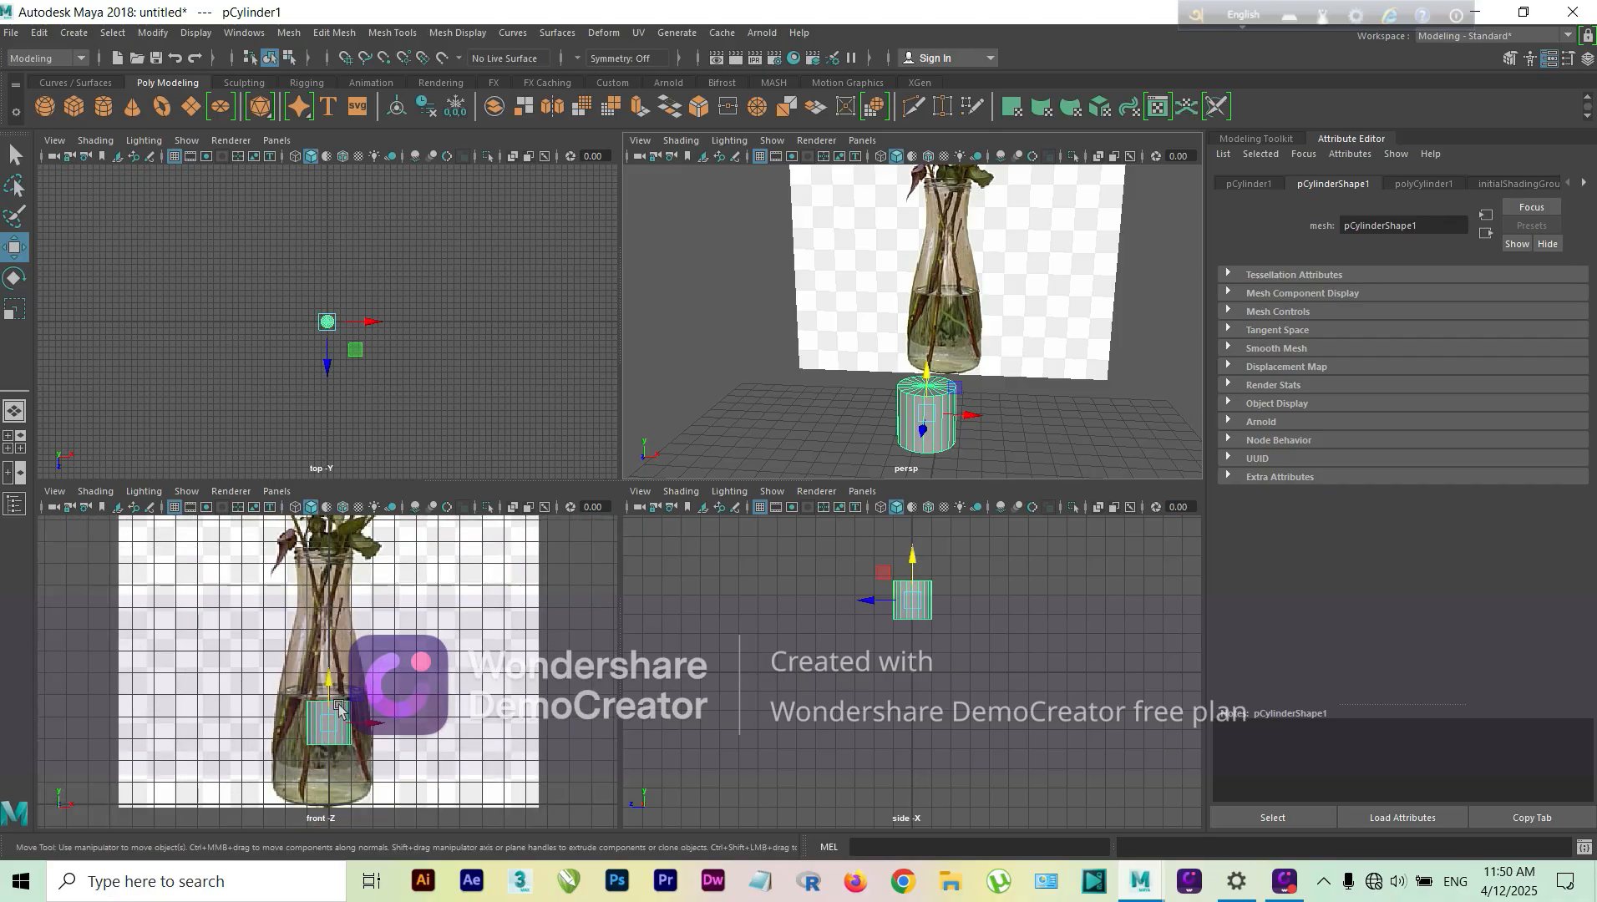
{"action": "scroll", "coordinate": [334, 698], "scroll_direction": "up", "scroll_amount": 2}
{"action": "scroll", "coordinate": [341, 696], "scroll_direction": "down", "scroll_amount": 3}
{"action": "left_click_drag", "start_coordinate": [338, 693], "coordinate": [338, 617]}
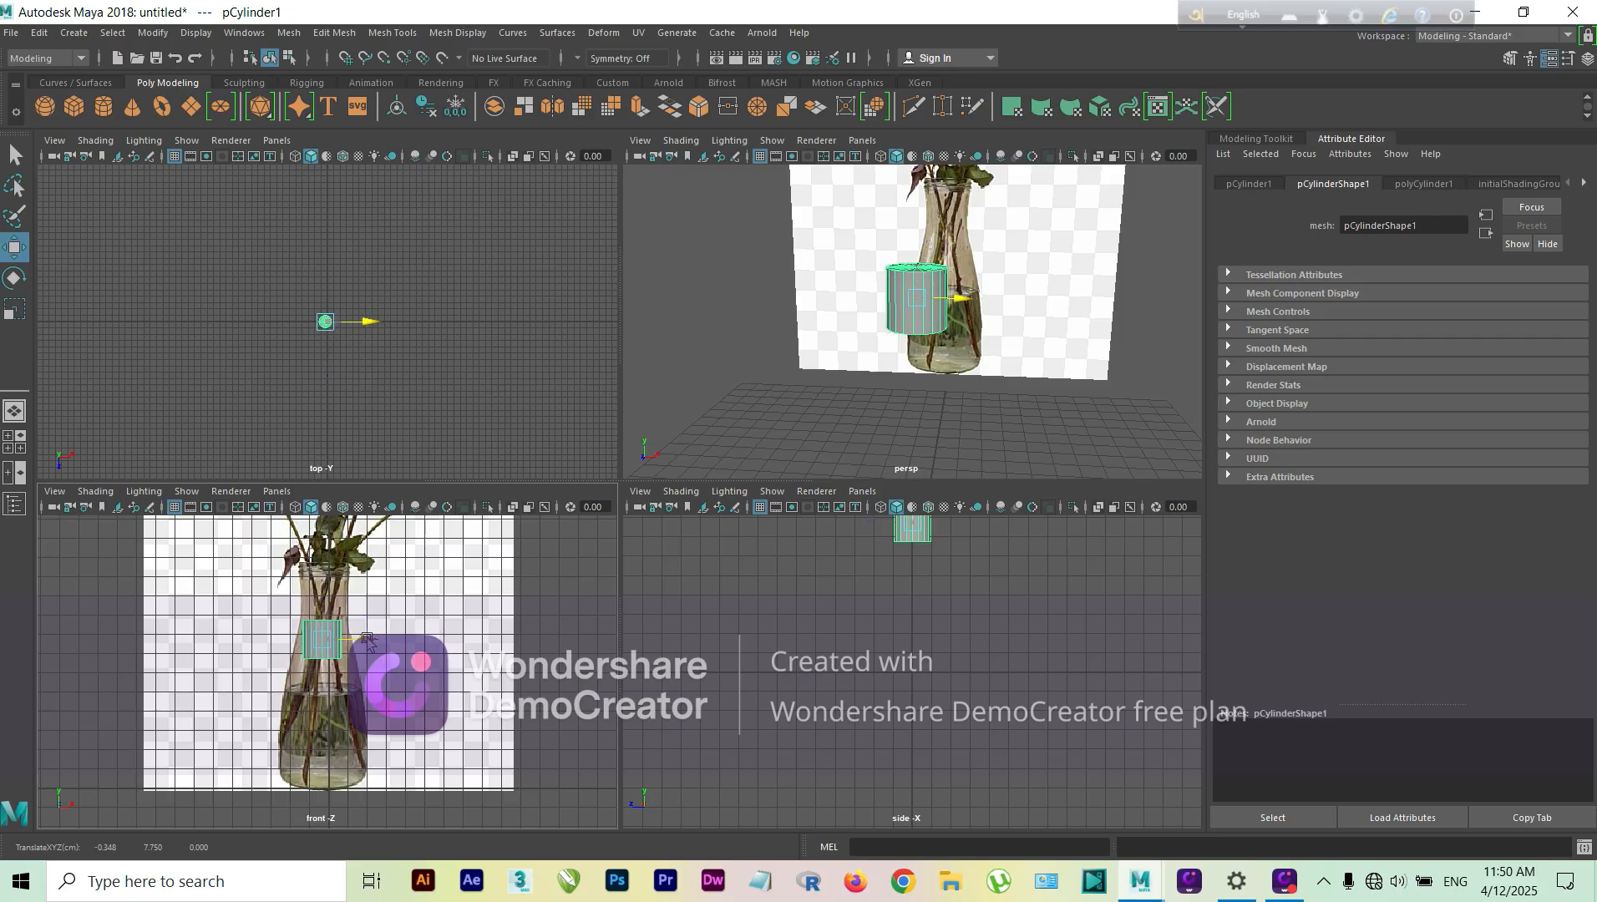
Step: Stretch the cylinder vertically and lower it so it spans the reference vase from its base to its rim
{"action": "key", "text": "r"}
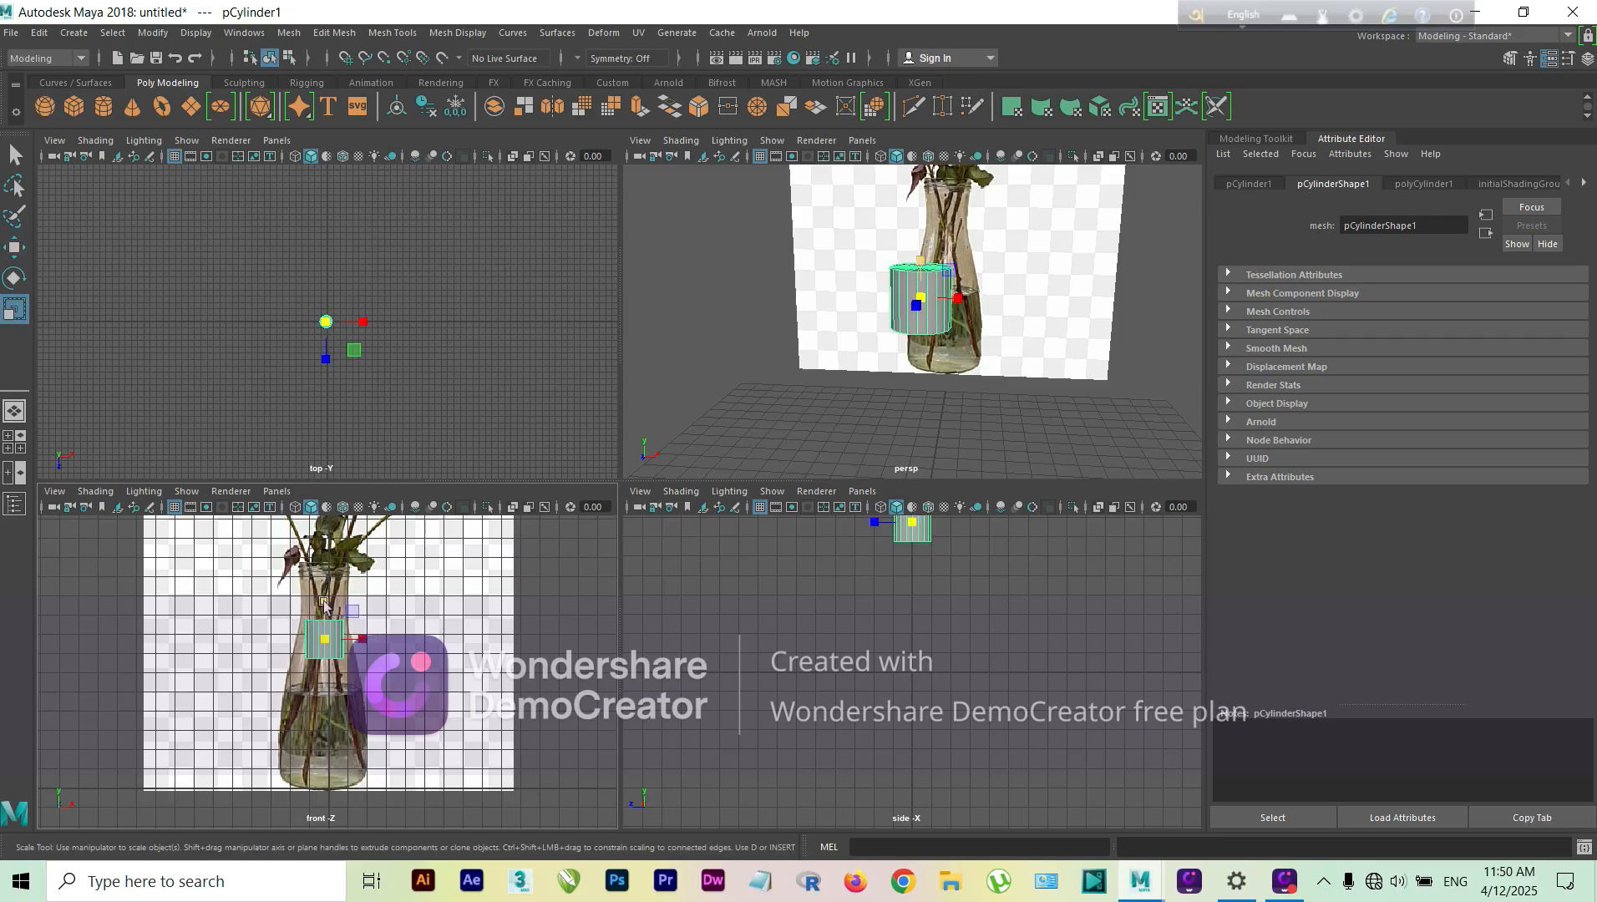
{"action": "left_click_drag", "start_coordinate": [325, 601], "coordinate": [365, 398]}
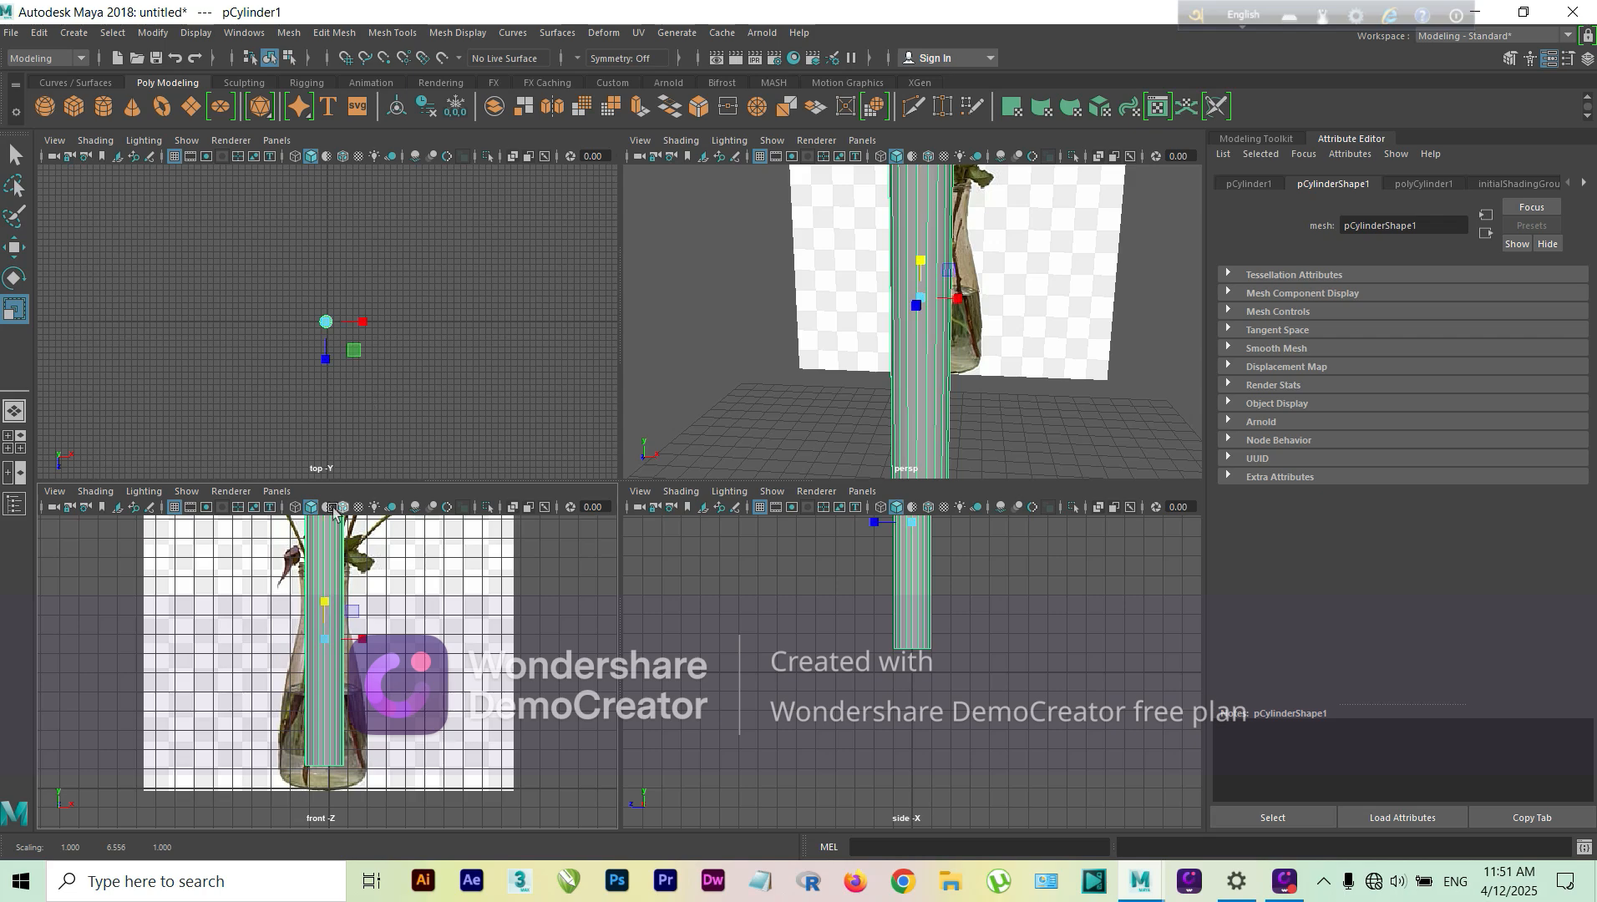
{"action": "key", "text": "w"}
{"action": "left_click_drag", "start_coordinate": [327, 608], "coordinate": [330, 645]}
{"action": "key", "text": "r"}
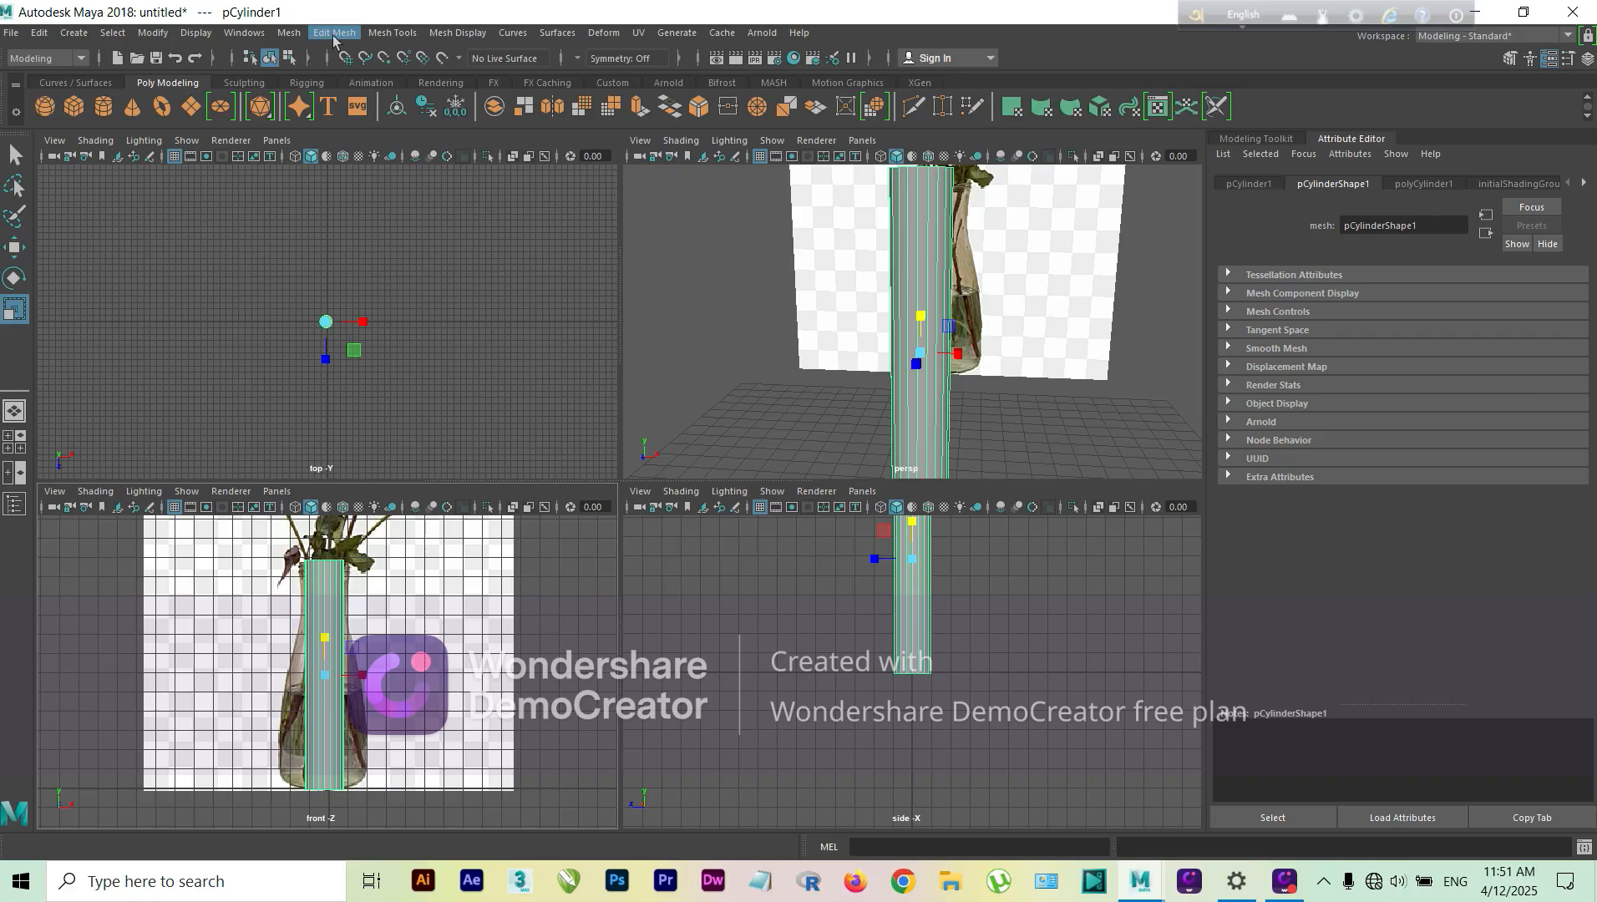
Step: Insert four closely spaced edge loops around the cylinder's neck, just below the rim, with the Insert Edge Loop tool
{"action": "left_click", "coordinate": [392, 32]}
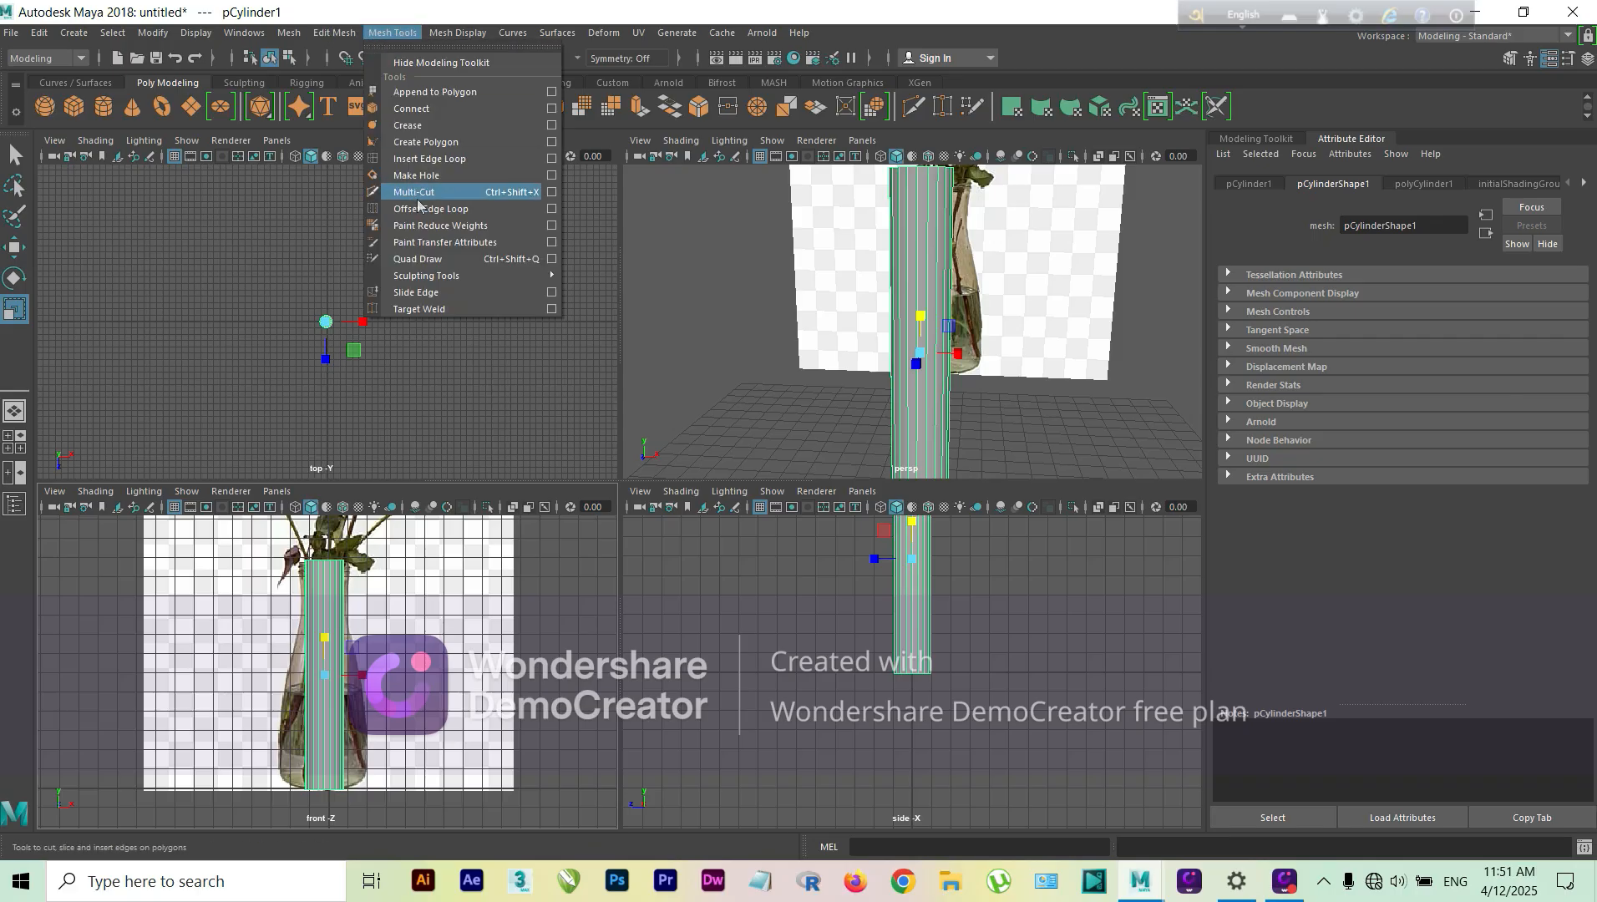
{"action": "left_click", "coordinate": [432, 158]}
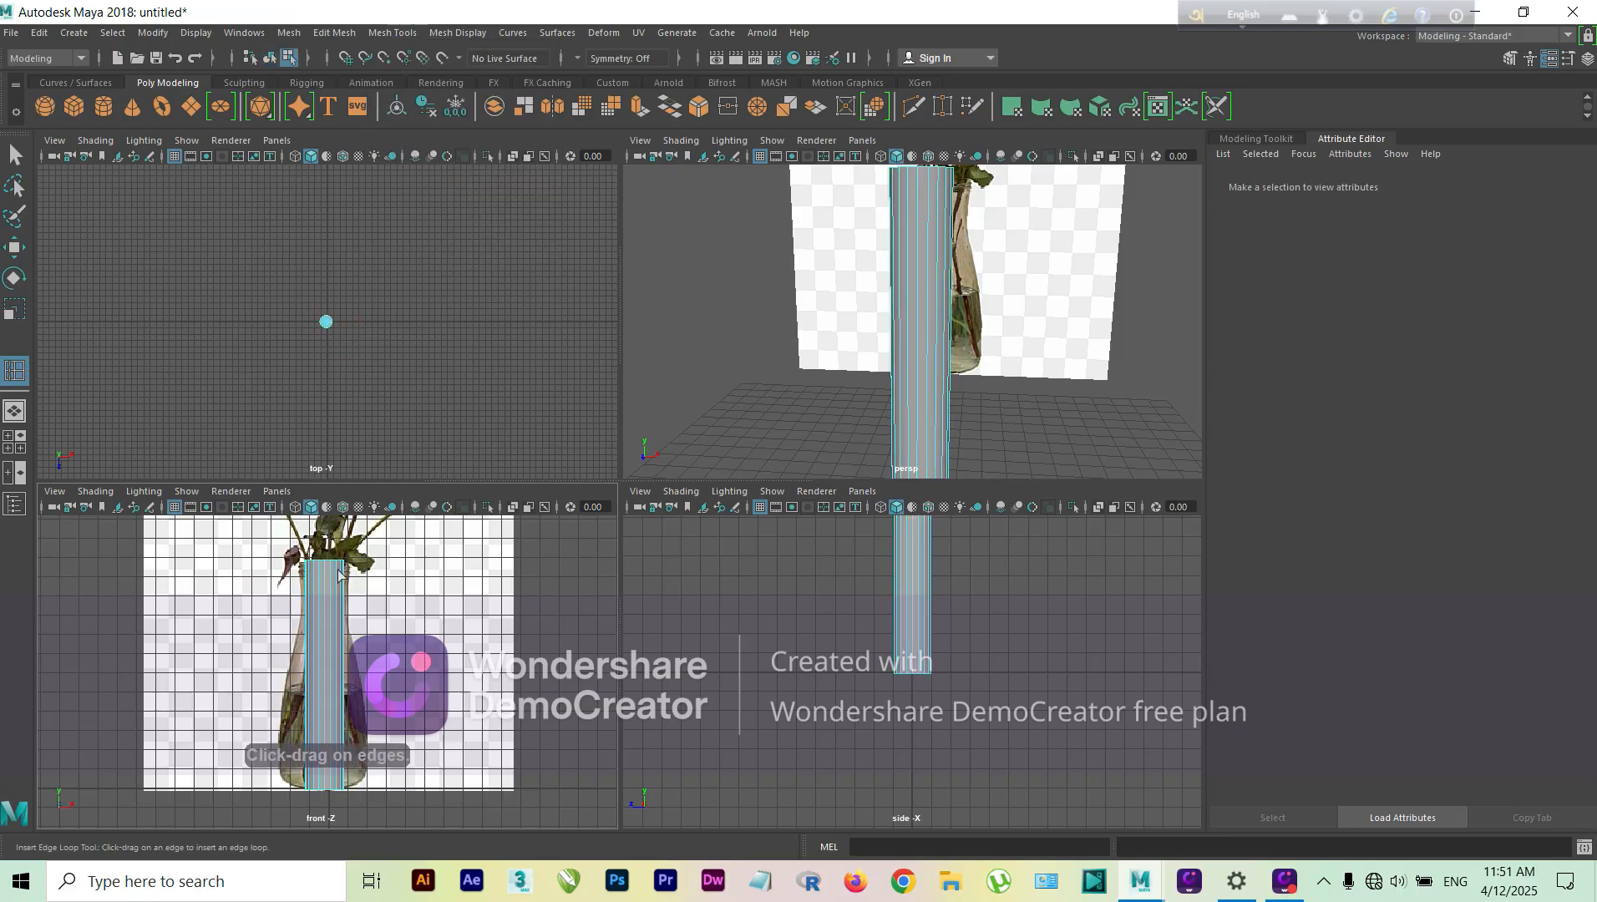
{"action": "scroll", "coordinate": [320, 572], "scroll_direction": "up", "scroll_amount": 5}
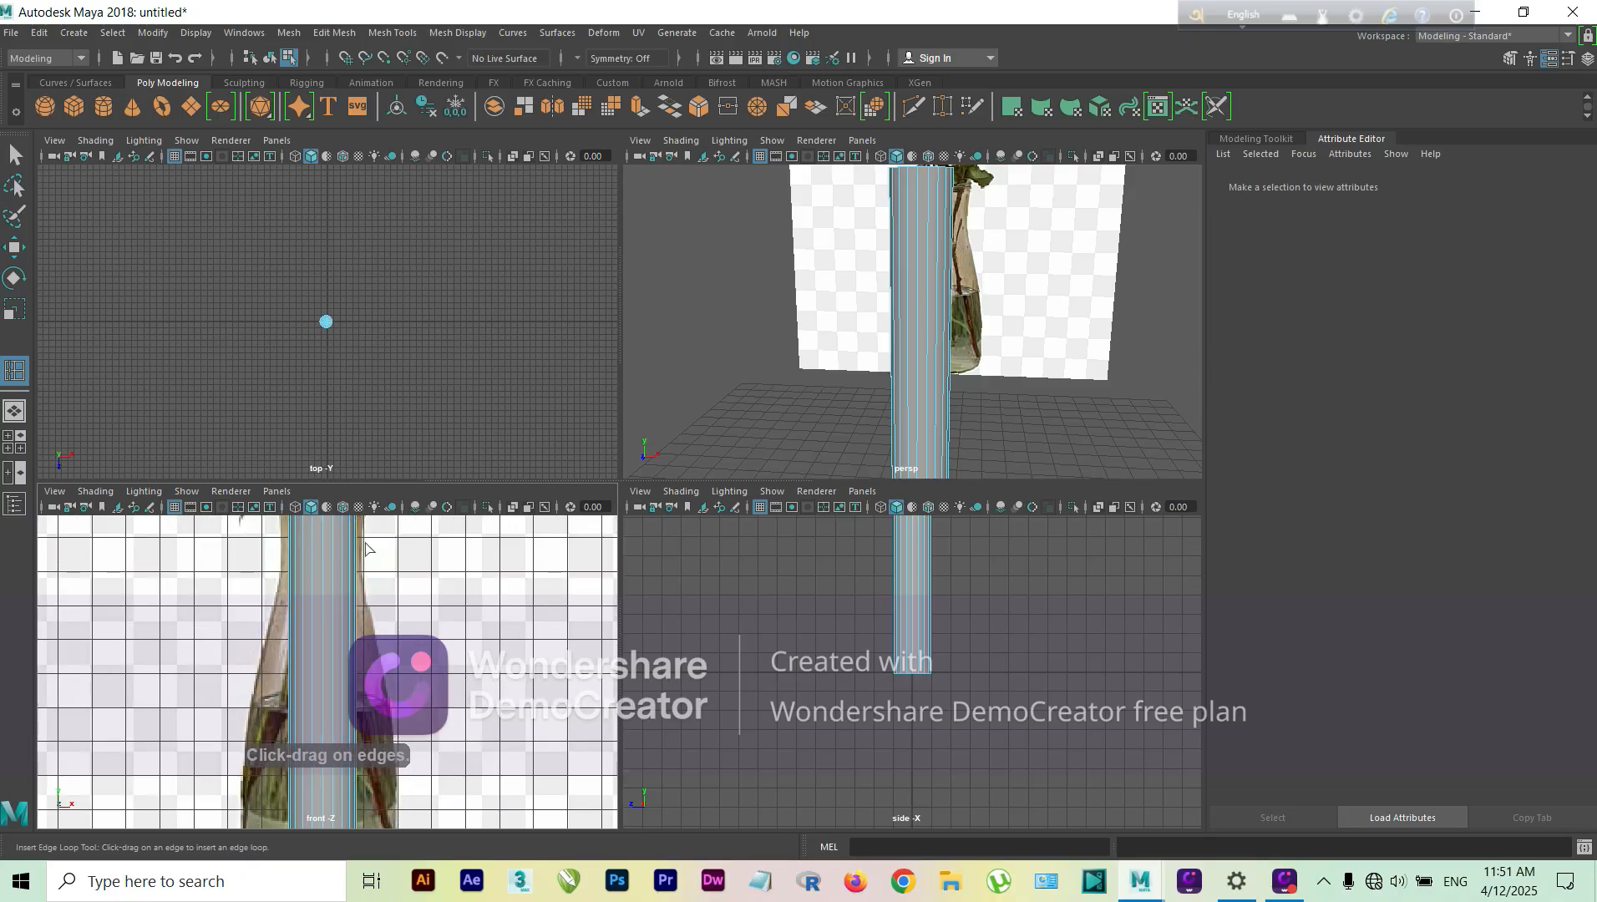
{"action": "middle_click_drag", "start_coordinate": [435, 598], "coordinate": [443, 709], "text": "alt"}
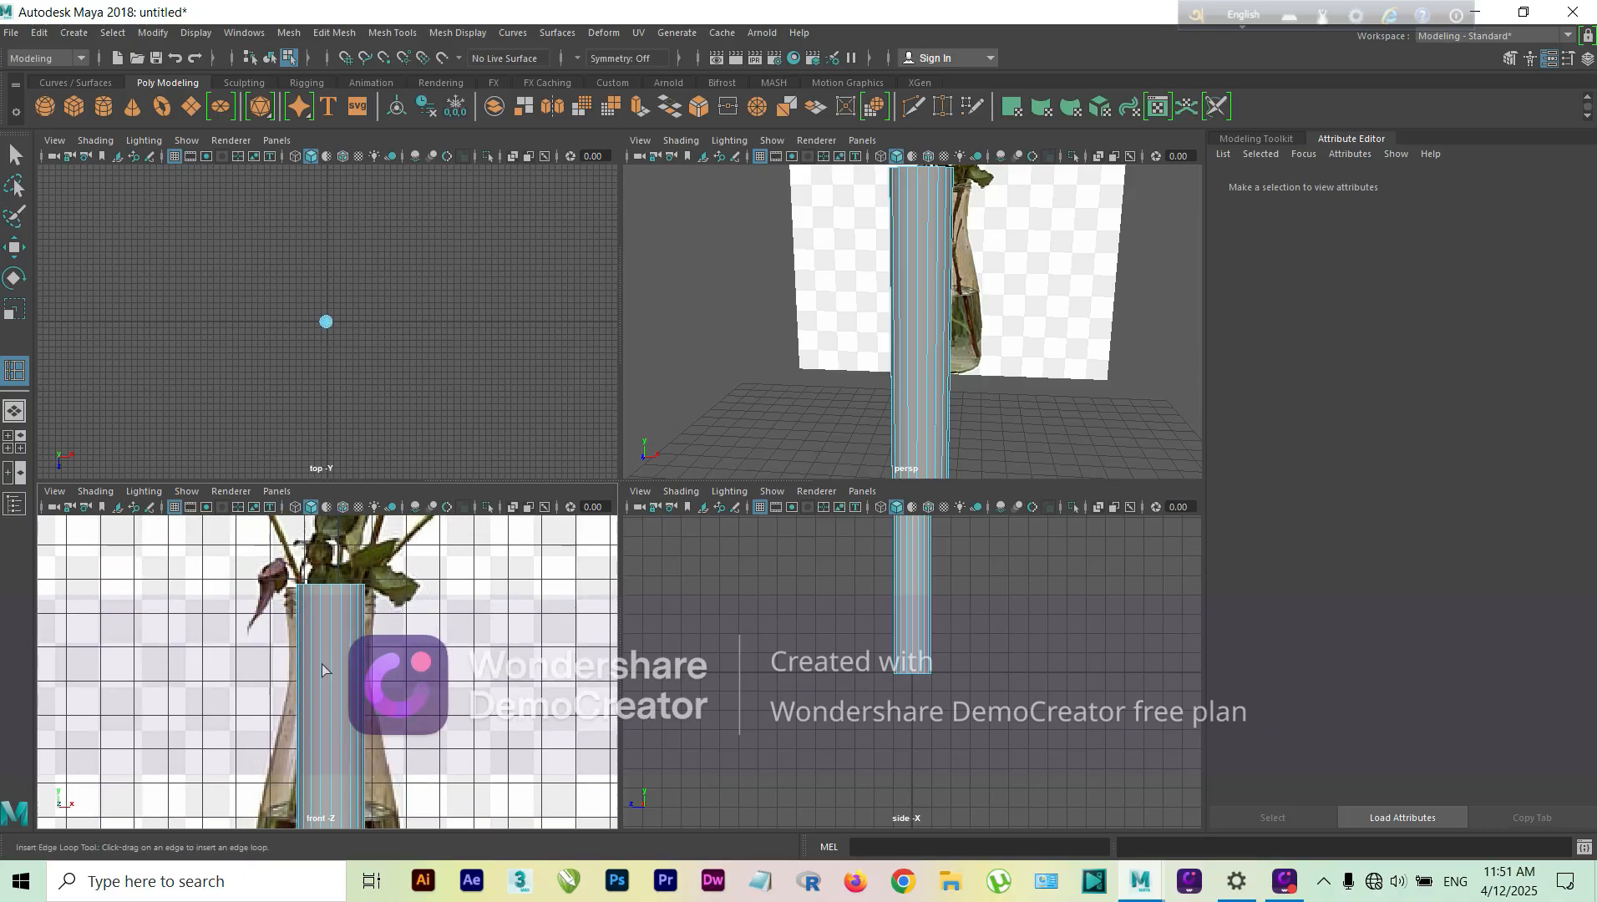
{"action": "left_click", "coordinate": [362, 600]}
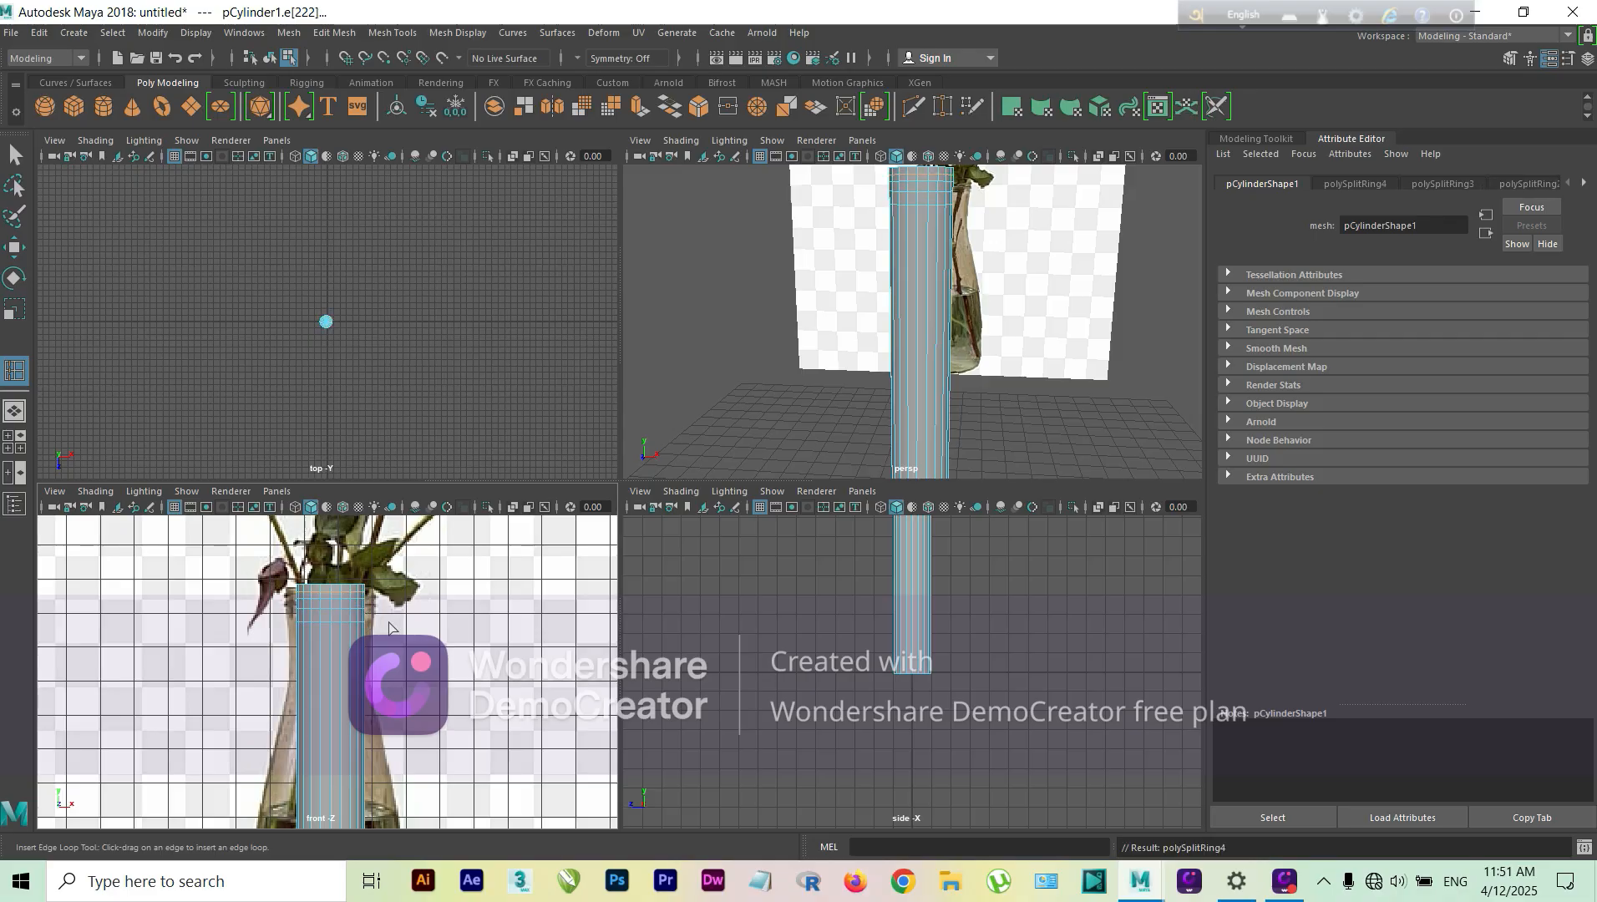
Step: Insert seven more edge loops down the cylinder's body, from below the neck to near its base
{"action": "scroll", "coordinate": [388, 626], "scroll_direction": "down", "scroll_amount": 5}
{"action": "left_click", "coordinate": [350, 677]}
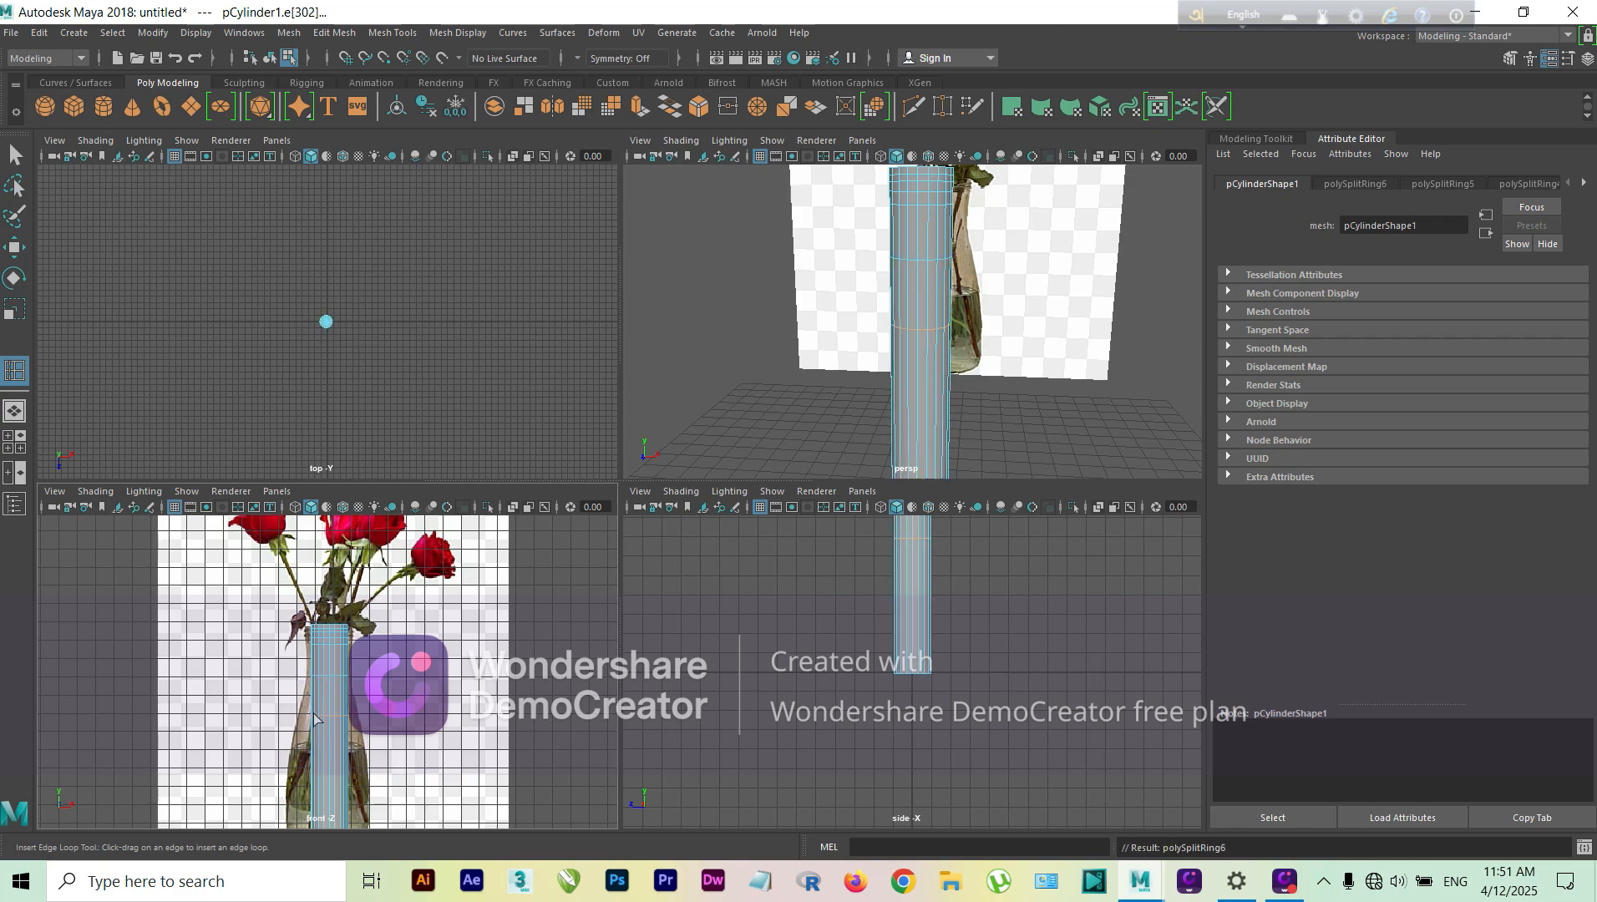
{"action": "left_click", "coordinate": [326, 784]}
{"action": "scroll", "coordinate": [349, 792], "scroll_direction": "down", "scroll_amount": 1}
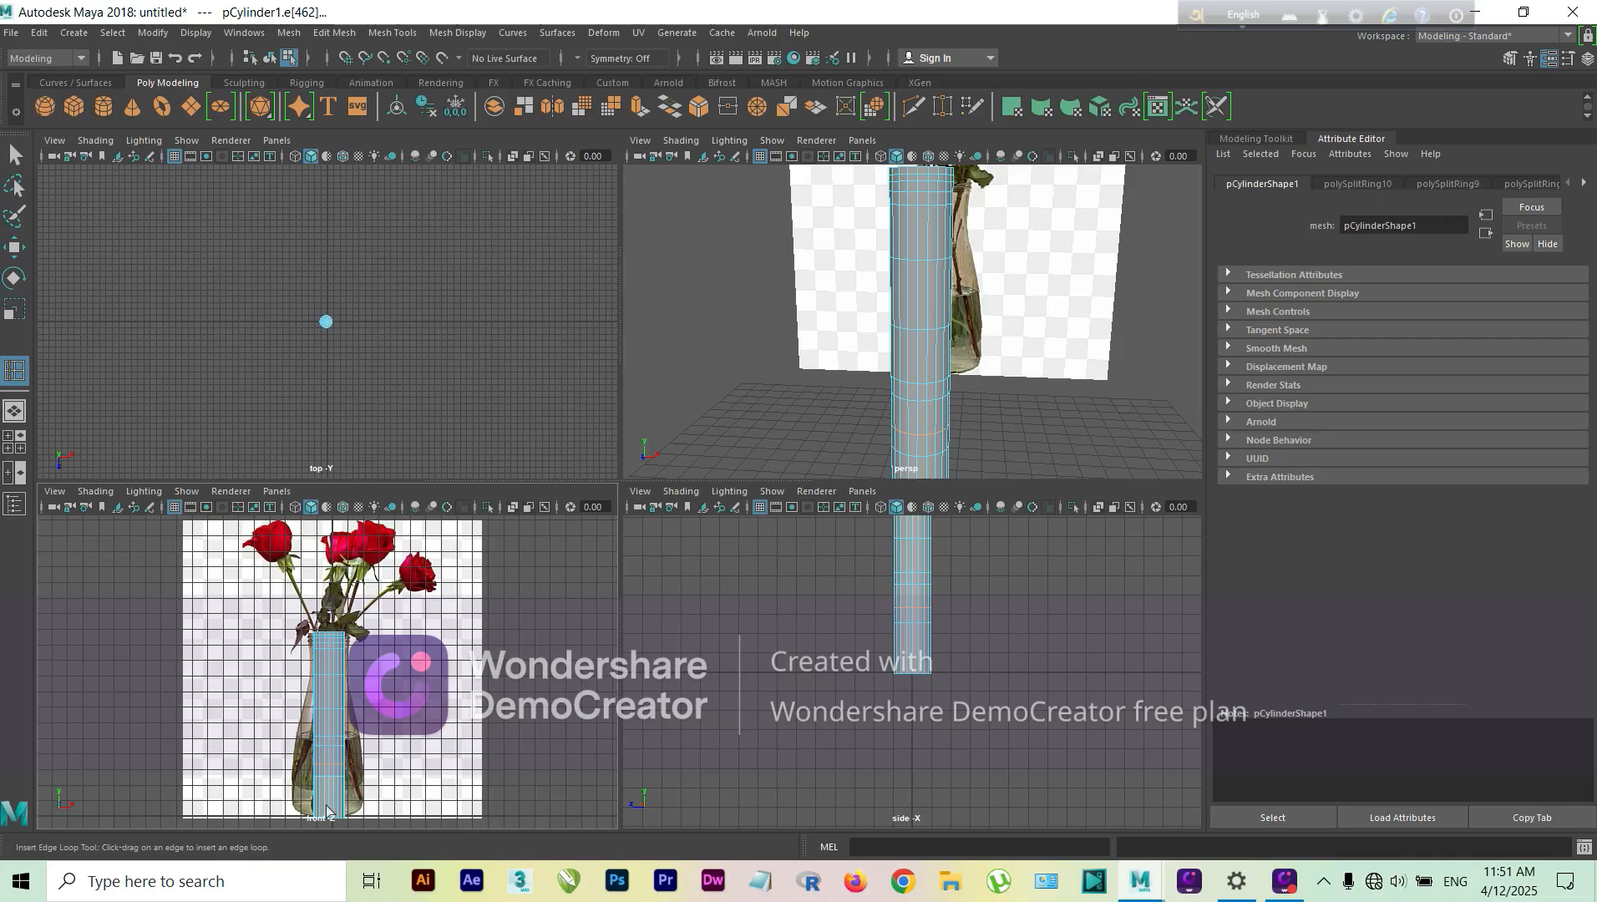
{"action": "left_click", "coordinate": [325, 810]}
Step: Insert two more edge loops close to the cylinder's bottom edge to define the vase base
{"action": "scroll", "coordinate": [424, 760], "scroll_direction": "up", "scroll_amount": 3}
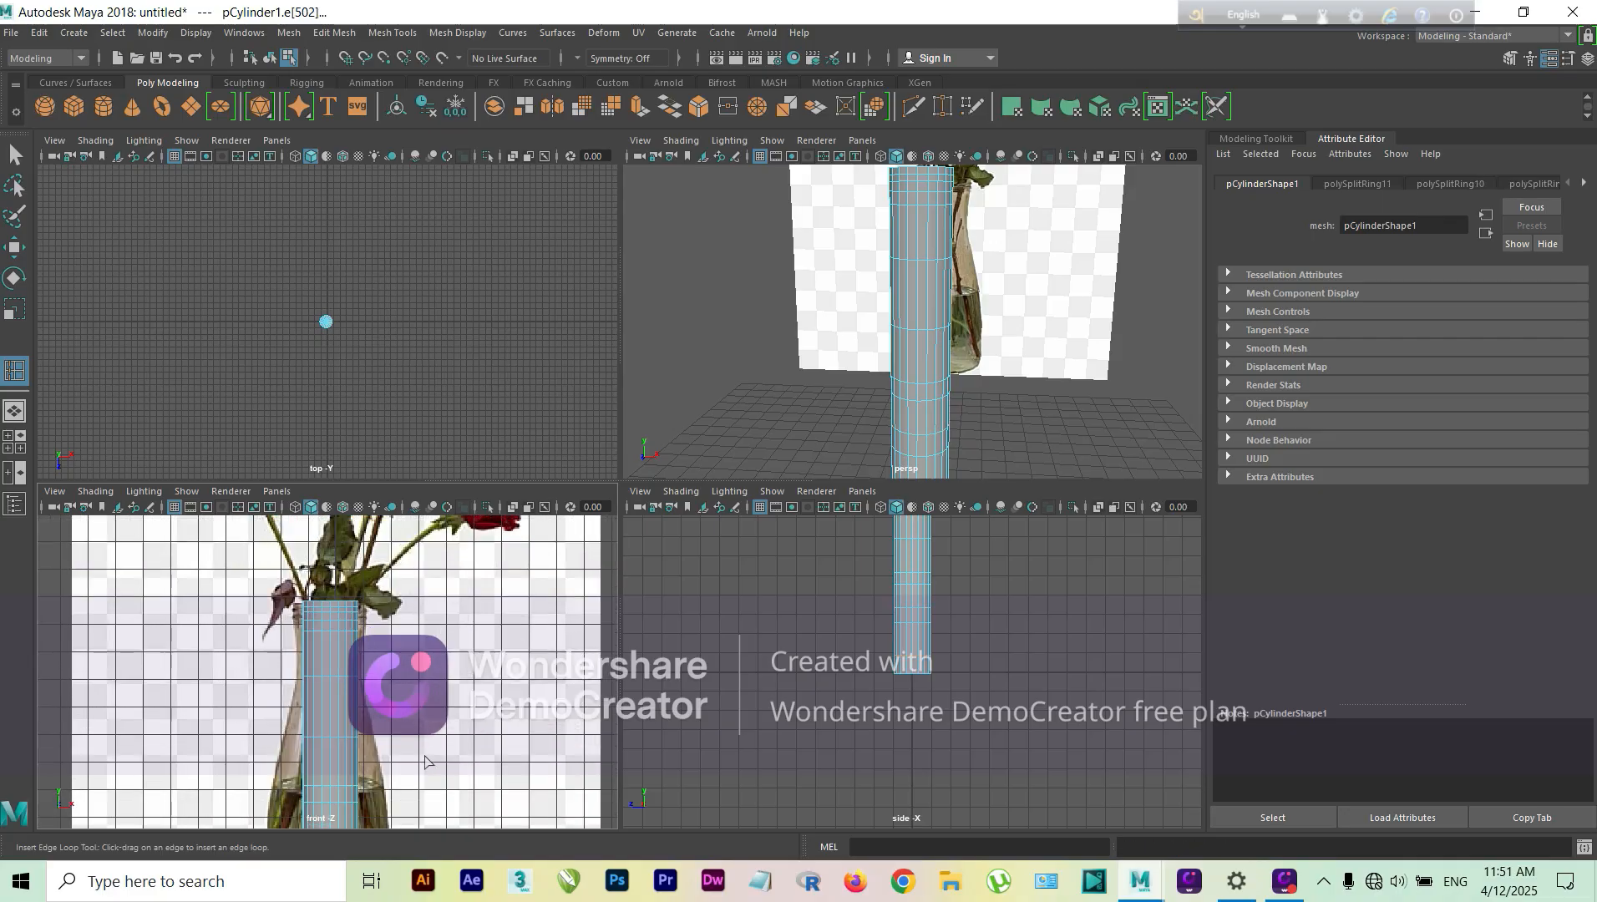
{"action": "middle_click_drag", "start_coordinate": [424, 751], "coordinate": [437, 587], "text": "alt"}
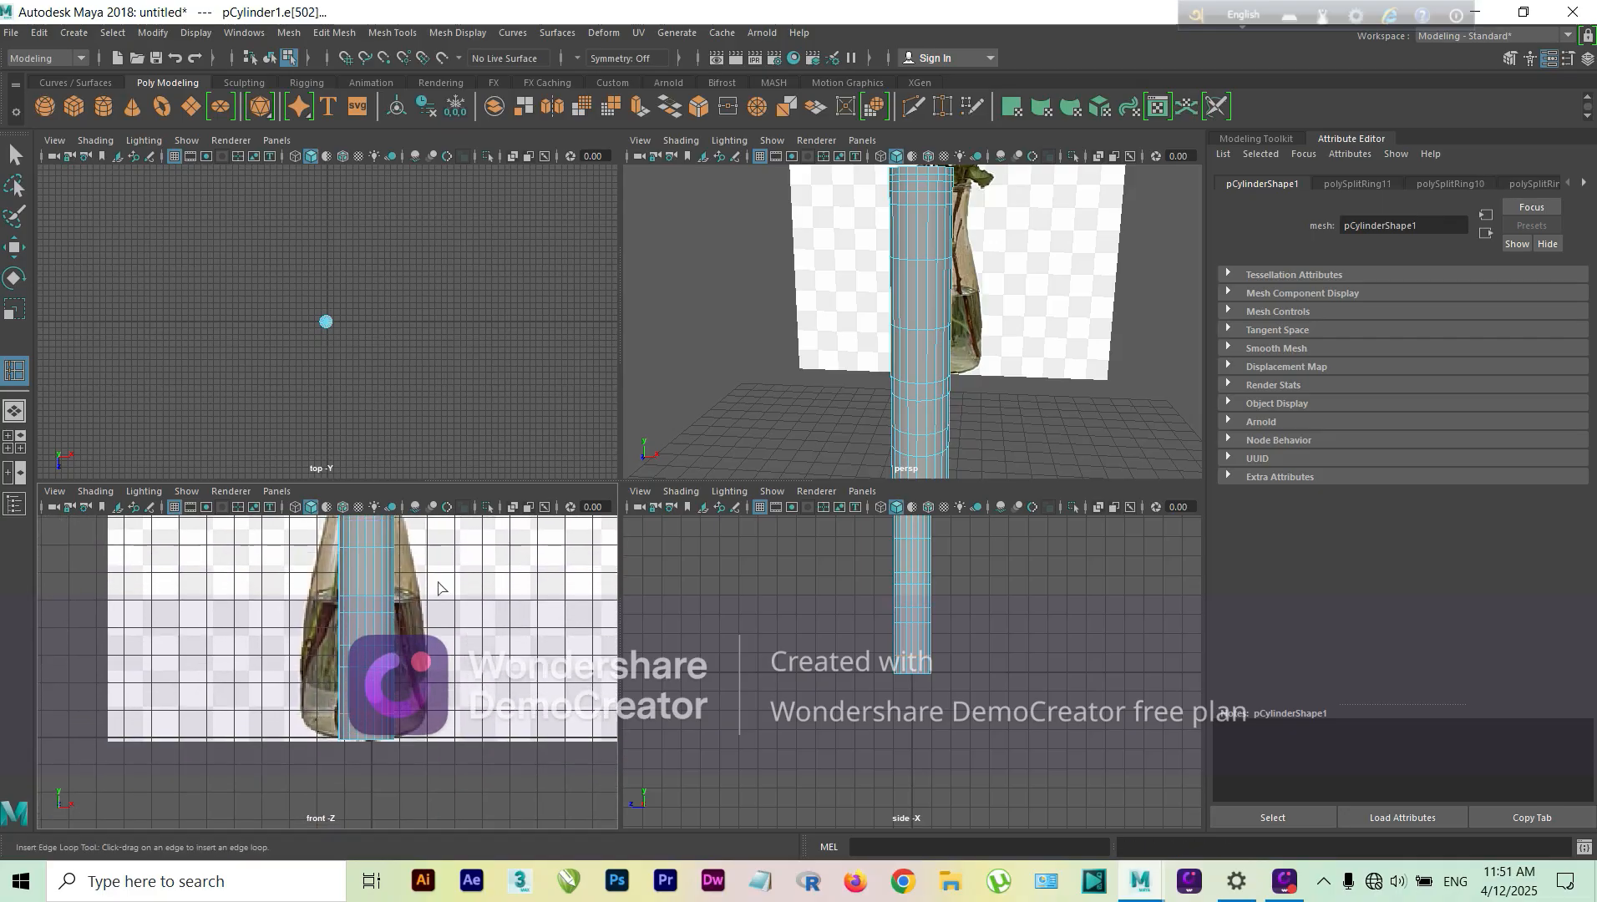
{"action": "left_click", "coordinate": [350, 735]}
{"action": "scroll", "coordinate": [415, 692], "scroll_direction": "up", "scroll_amount": 2}
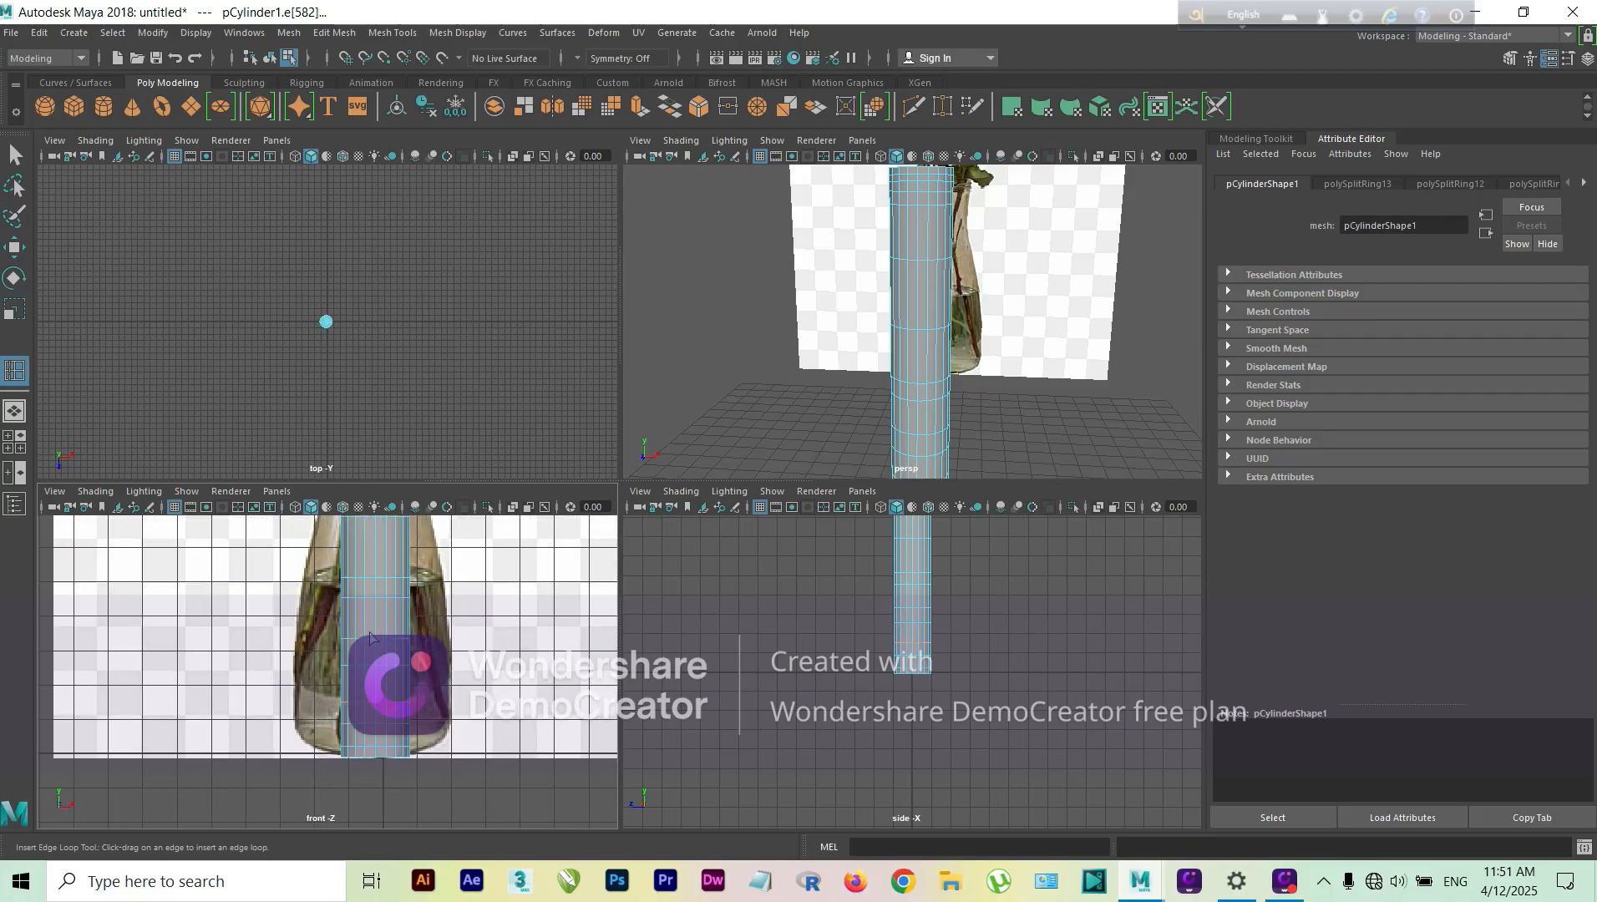
Step: Switch the cylinder to vertex editing and scale the mid-body vertex row outward towards the reference vase's shoulder outline
{"action": "middle_click_drag", "start_coordinate": [370, 636], "coordinate": [368, 846], "text": "alt"}
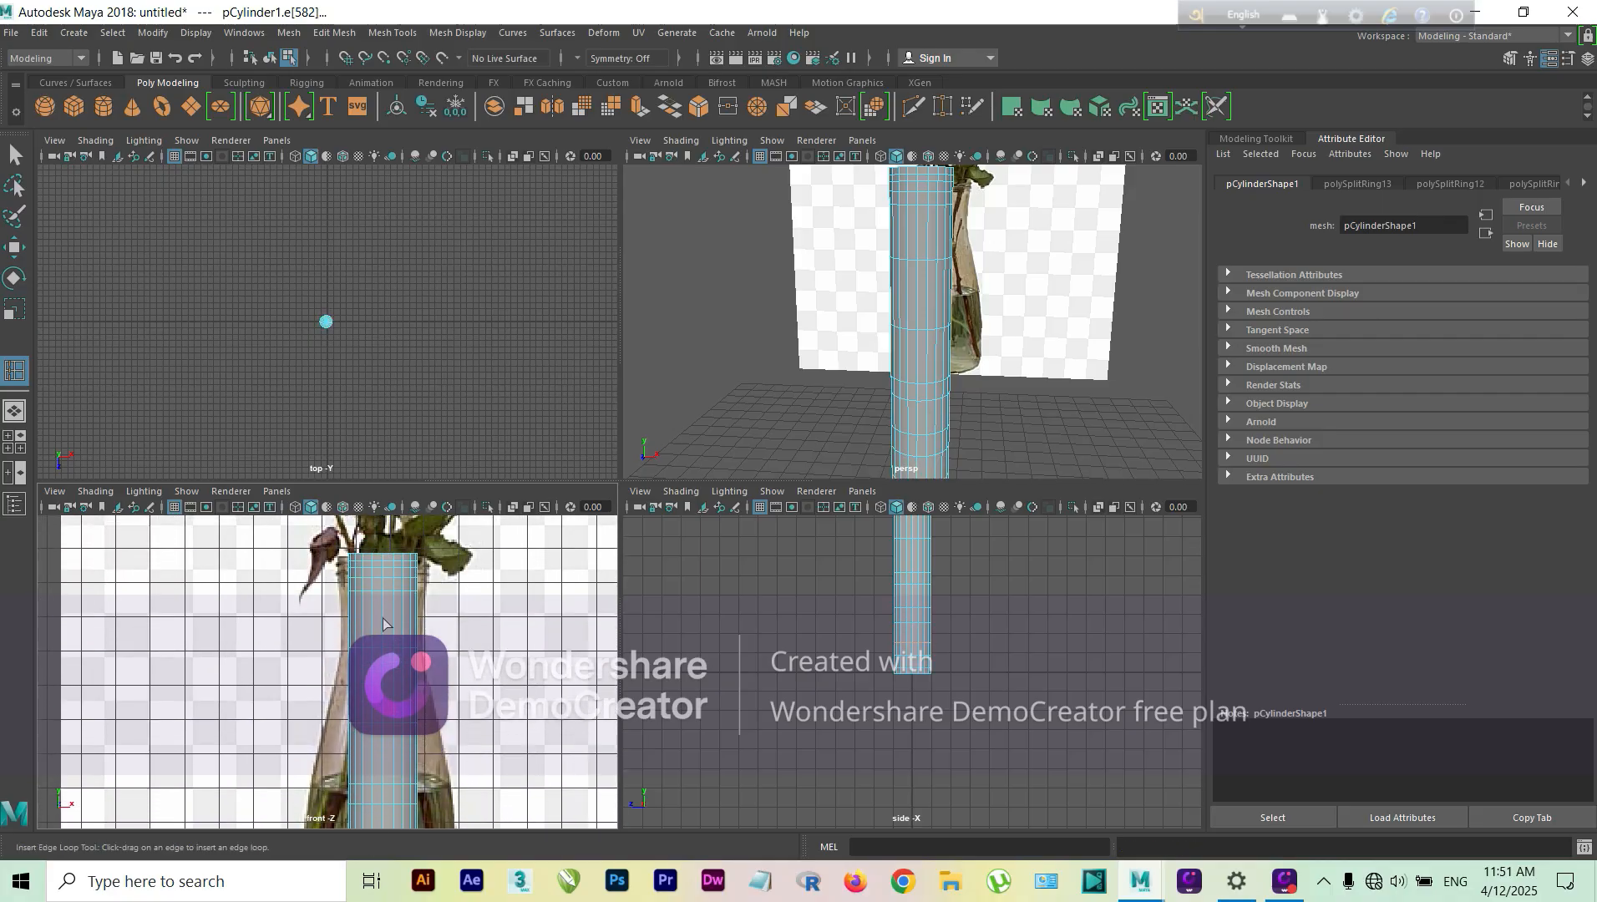
{"action": "key", "text": "q"}
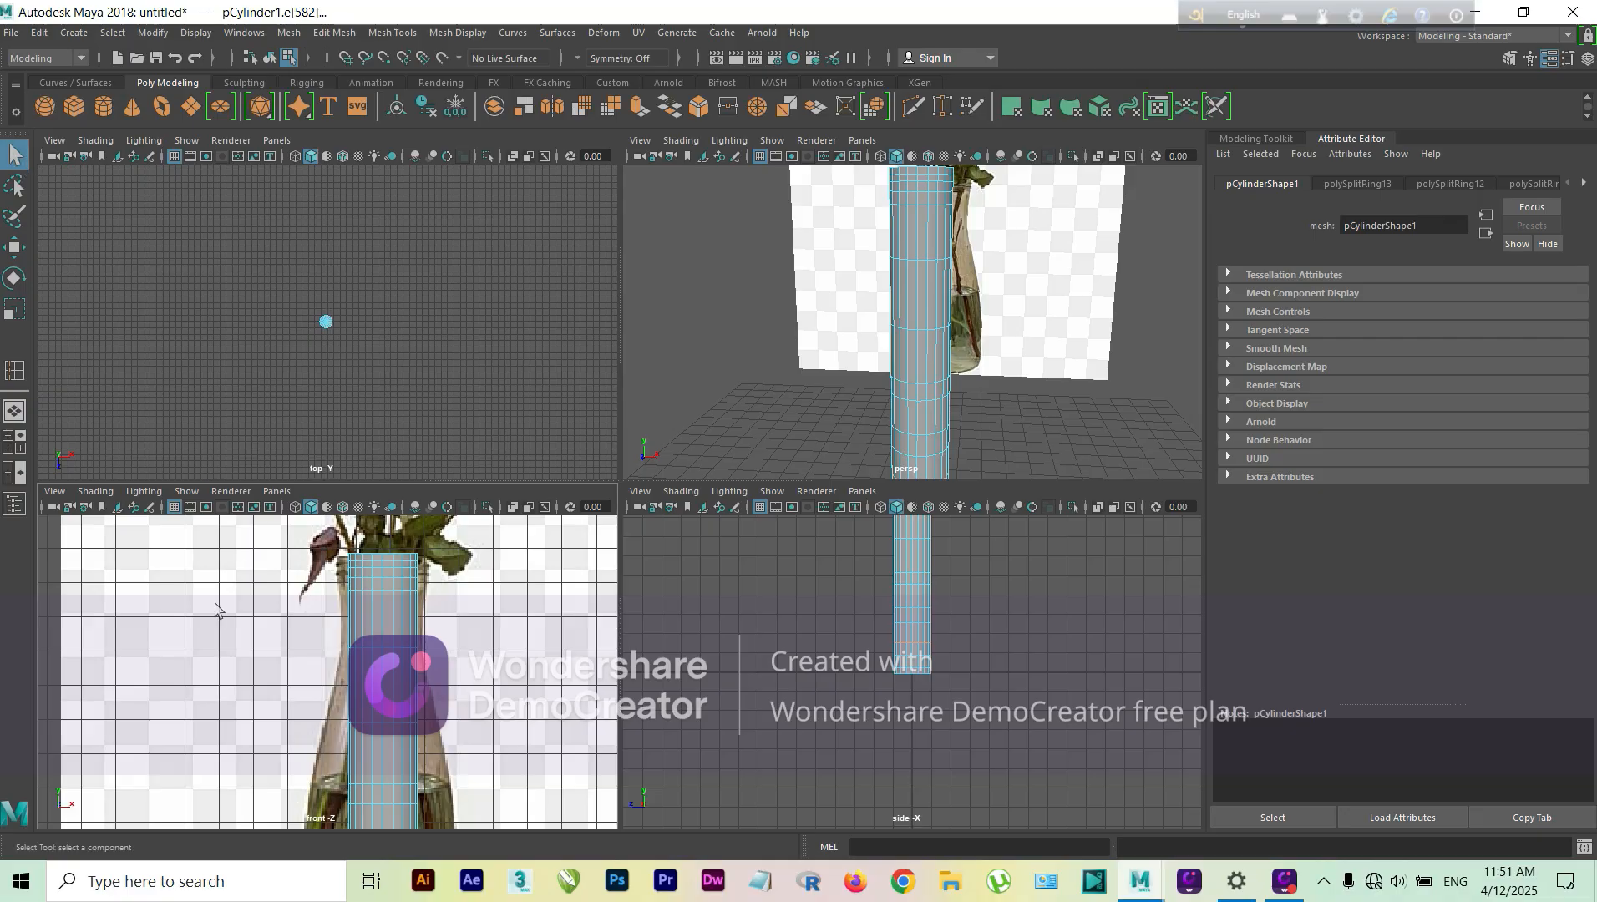
{"action": "right_click", "coordinate": [380, 637]}
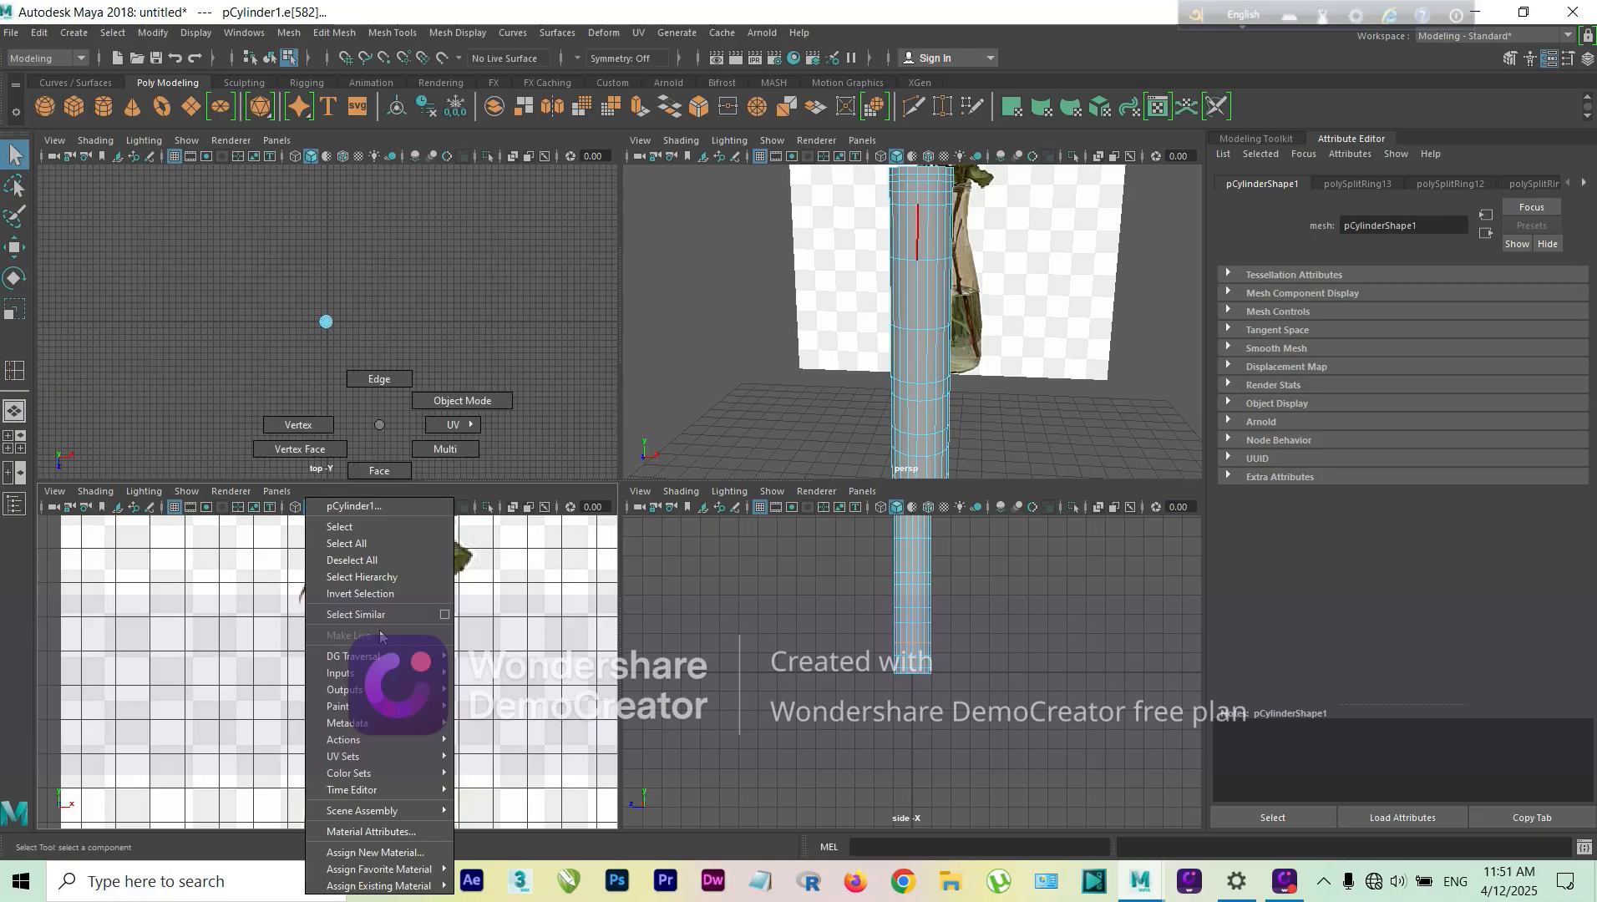
{"action": "left_click", "coordinate": [305, 426]}
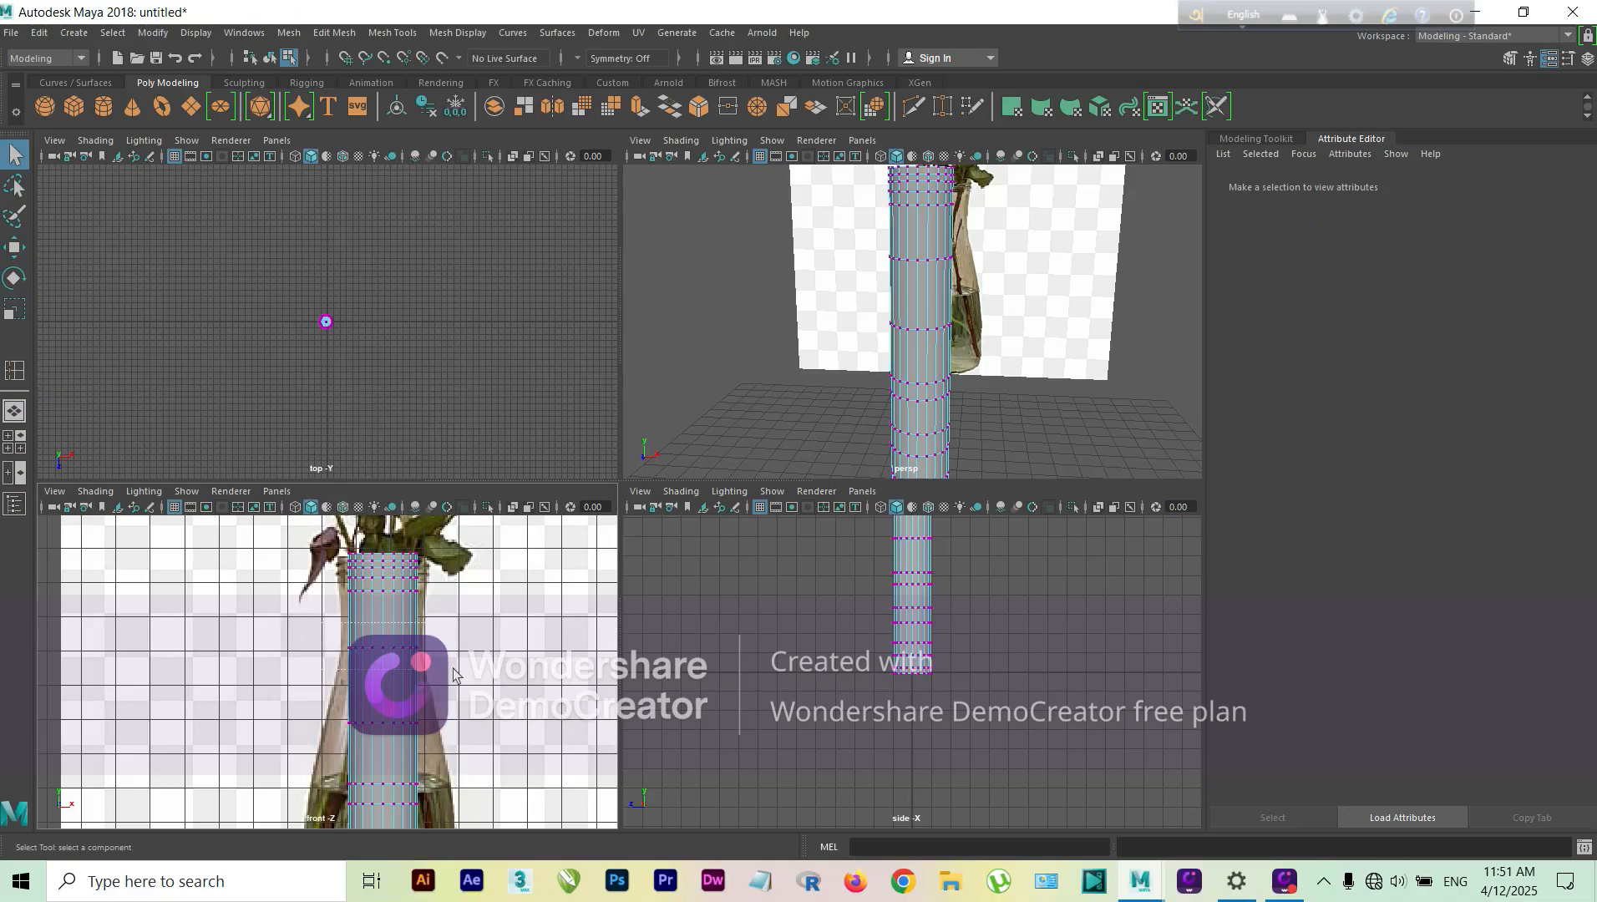
{"action": "left_click_drag", "start_coordinate": [452, 668], "coordinate": [382, 656]}
{"action": "key", "text": "r"}
{"action": "left_click_drag", "start_coordinate": [326, 700], "coordinate": [407, 723]}
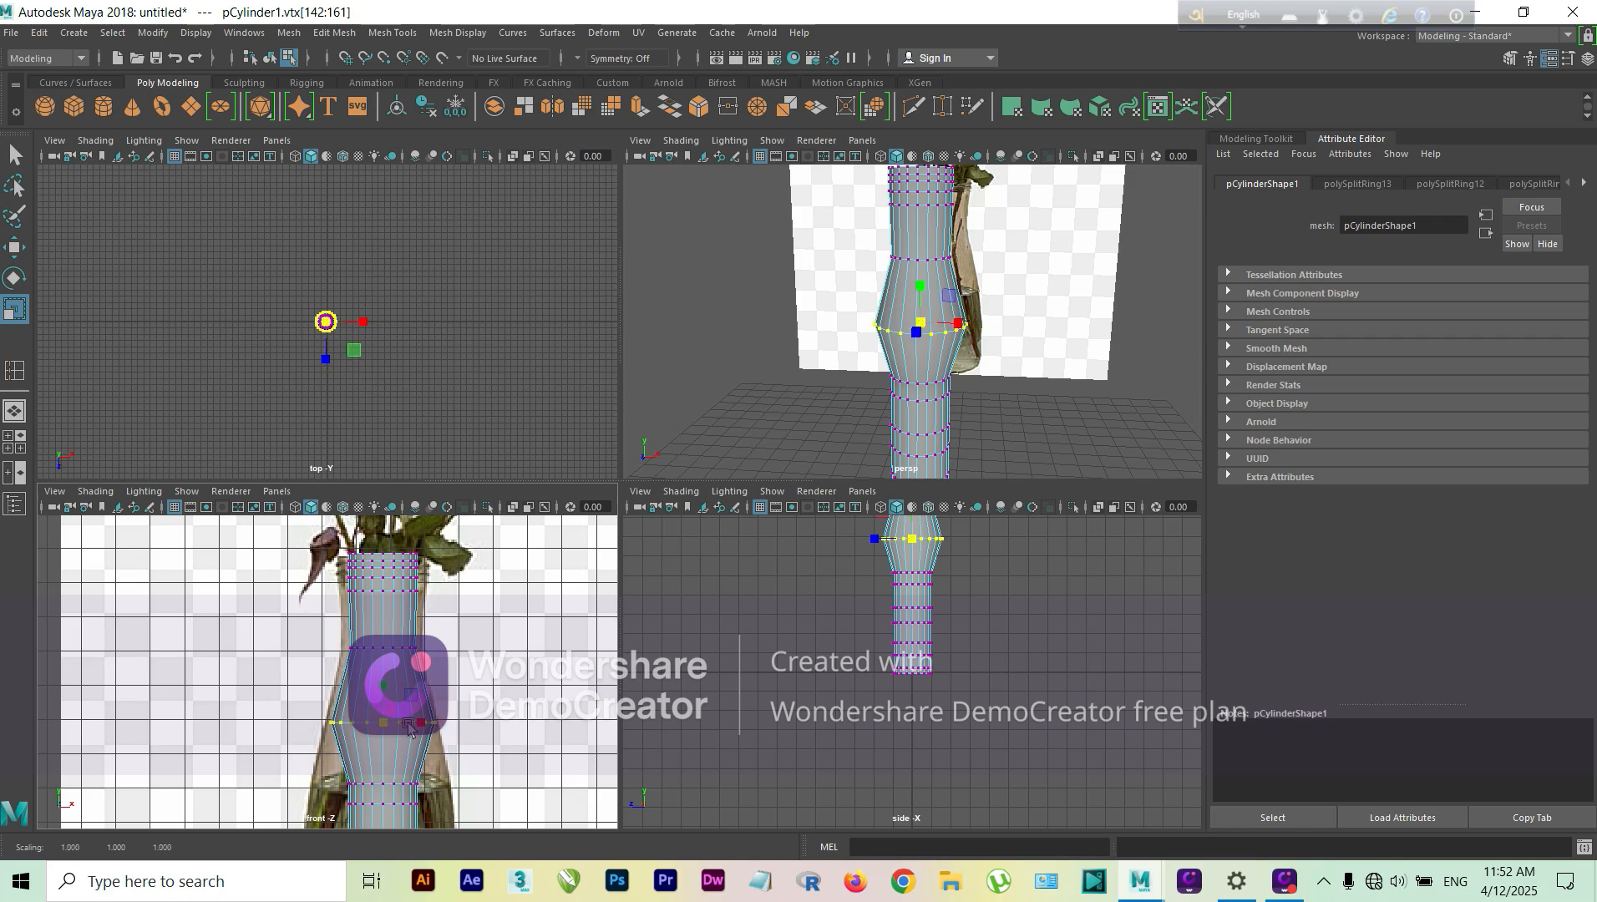
Step: Scale the vertex rows around and just below the vase's water line outward towards the reference outline
{"action": "left_click_drag", "start_coordinate": [327, 760], "coordinate": [433, 790]}
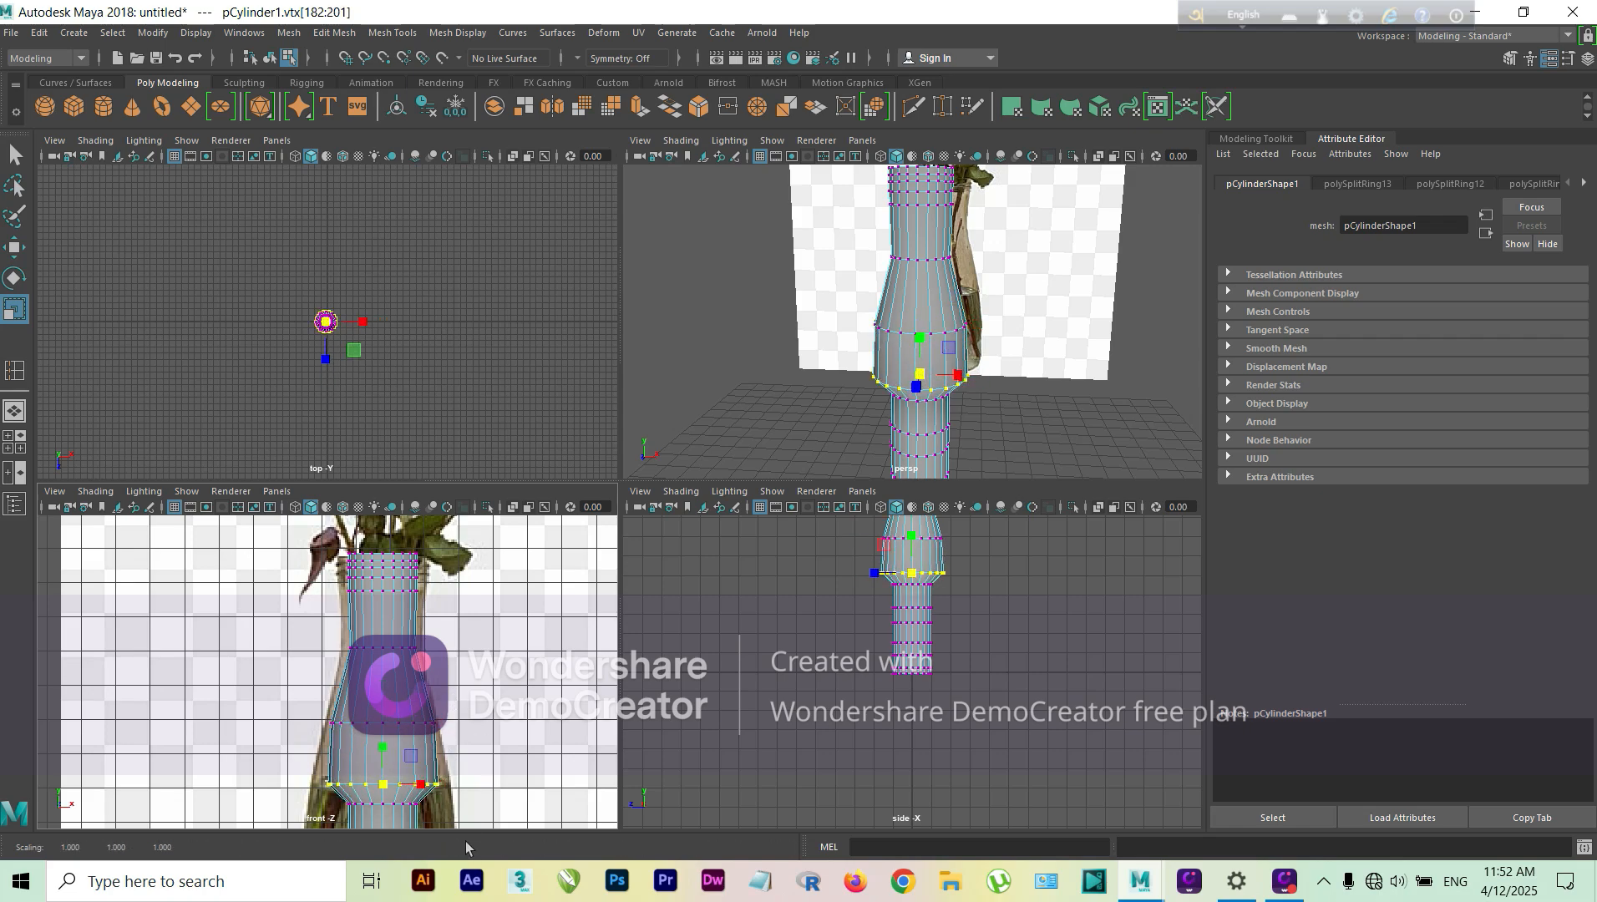
{"action": "middle_click_drag", "start_coordinate": [488, 760], "coordinate": [501, 663], "text": "alt"}
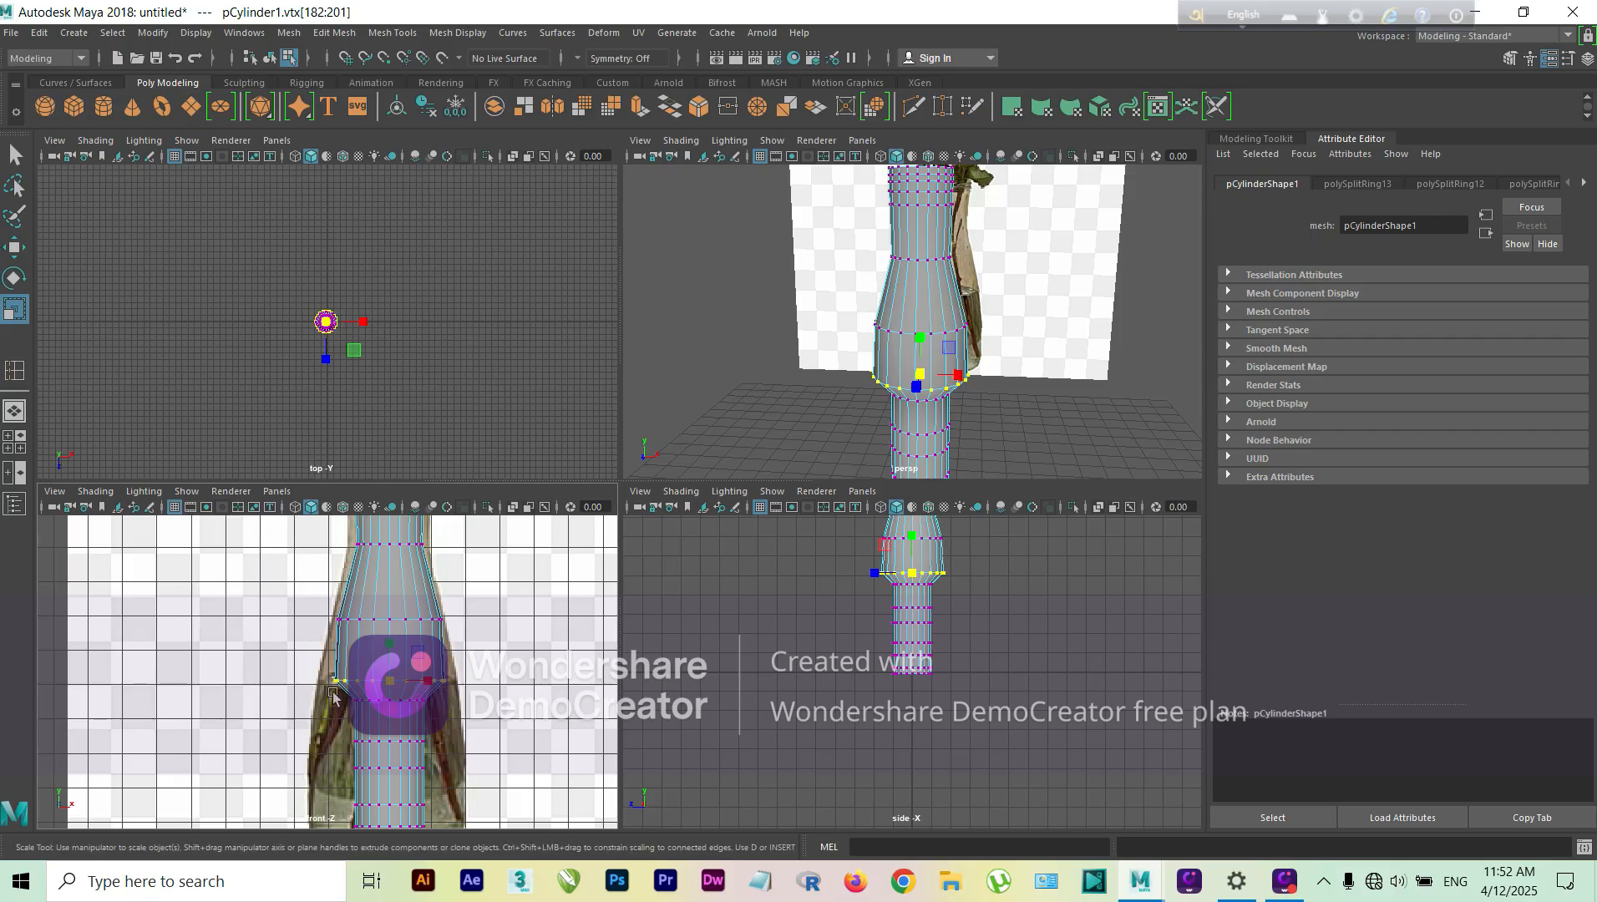
{"action": "left_click_drag", "start_coordinate": [397, 704], "coordinate": [425, 740]}
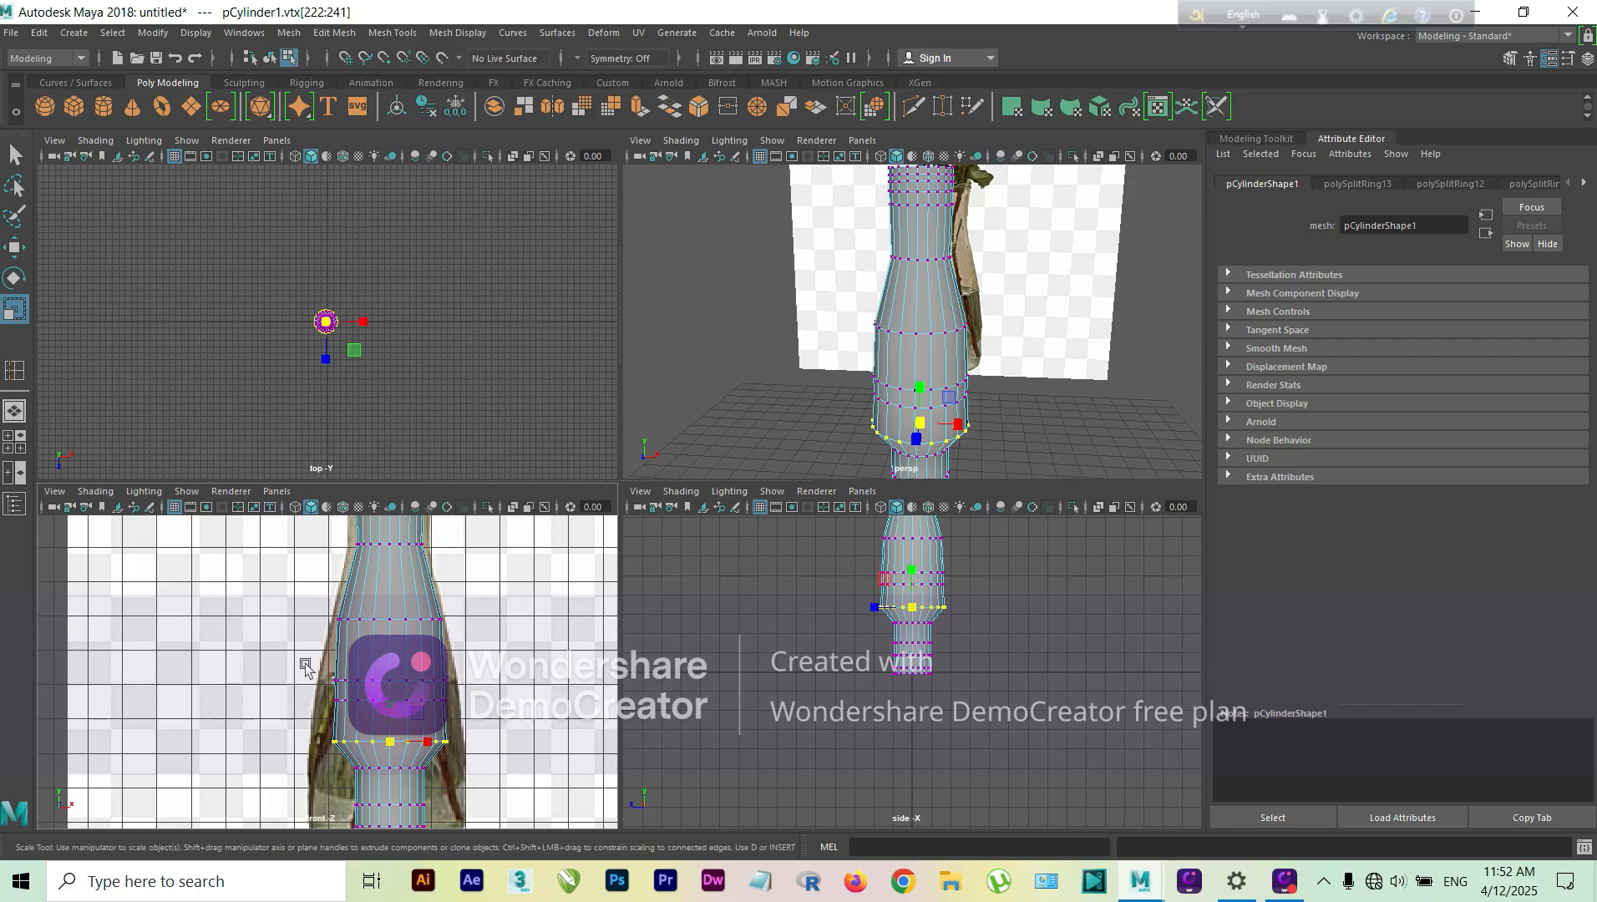
{"action": "left_click_drag", "start_coordinate": [312, 665], "coordinate": [400, 690]}
{"action": "left_click_drag", "start_coordinate": [333, 755], "coordinate": [416, 768]}
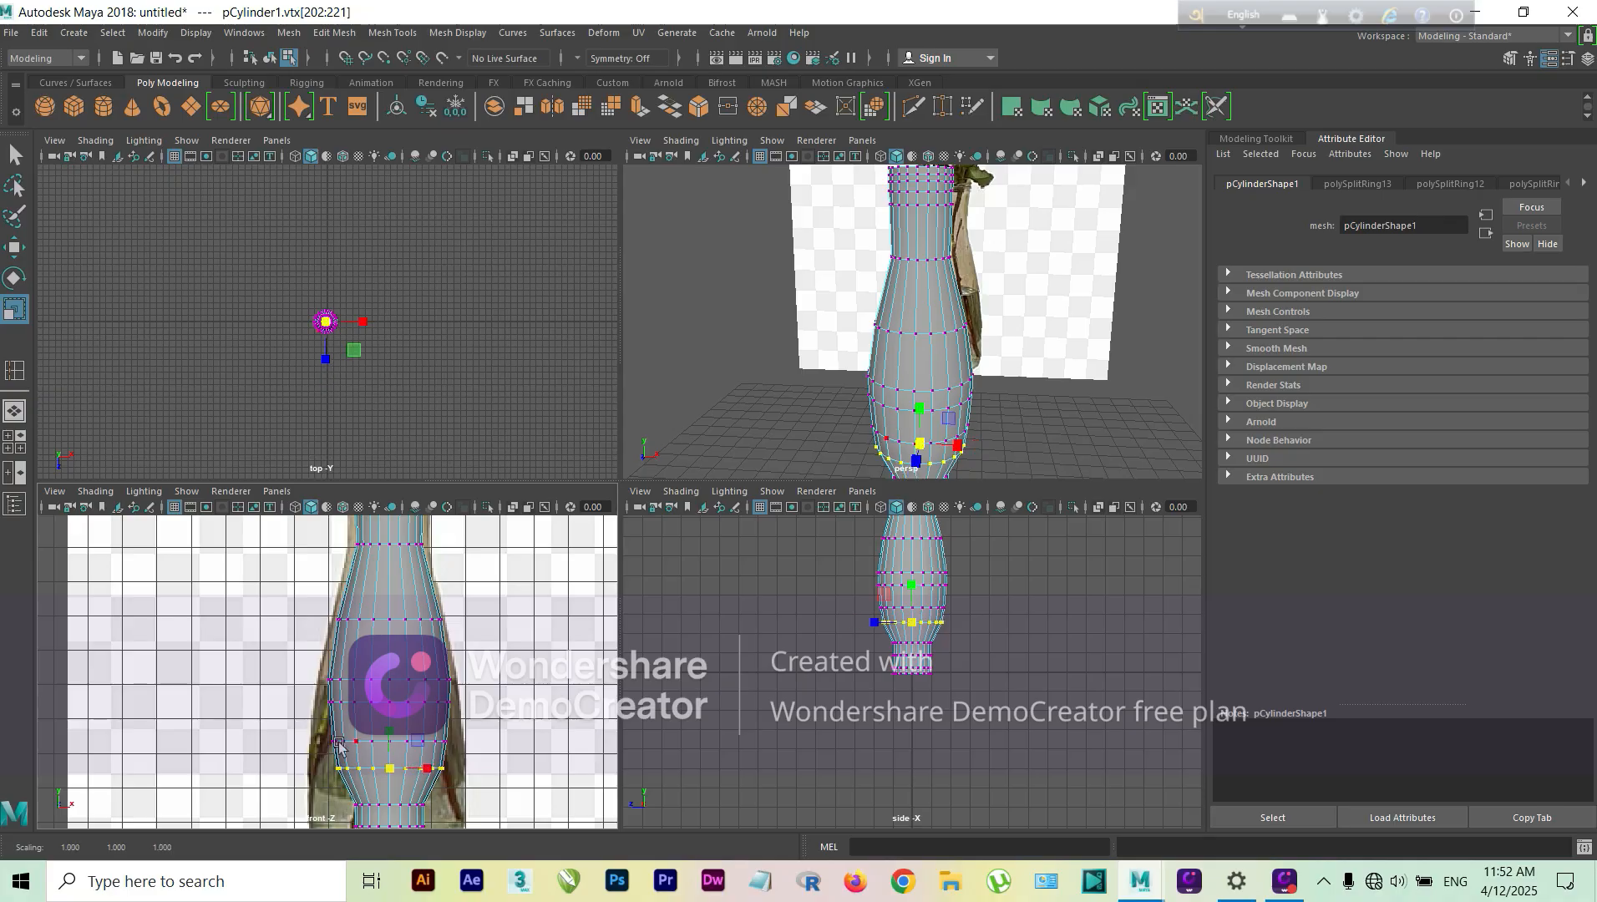
Step: Widen the lowest body rows to the reference vase's width and narrow the row below the water line slightly
{"action": "scroll", "coordinate": [390, 770], "scroll_direction": "down", "scroll_amount": 2}
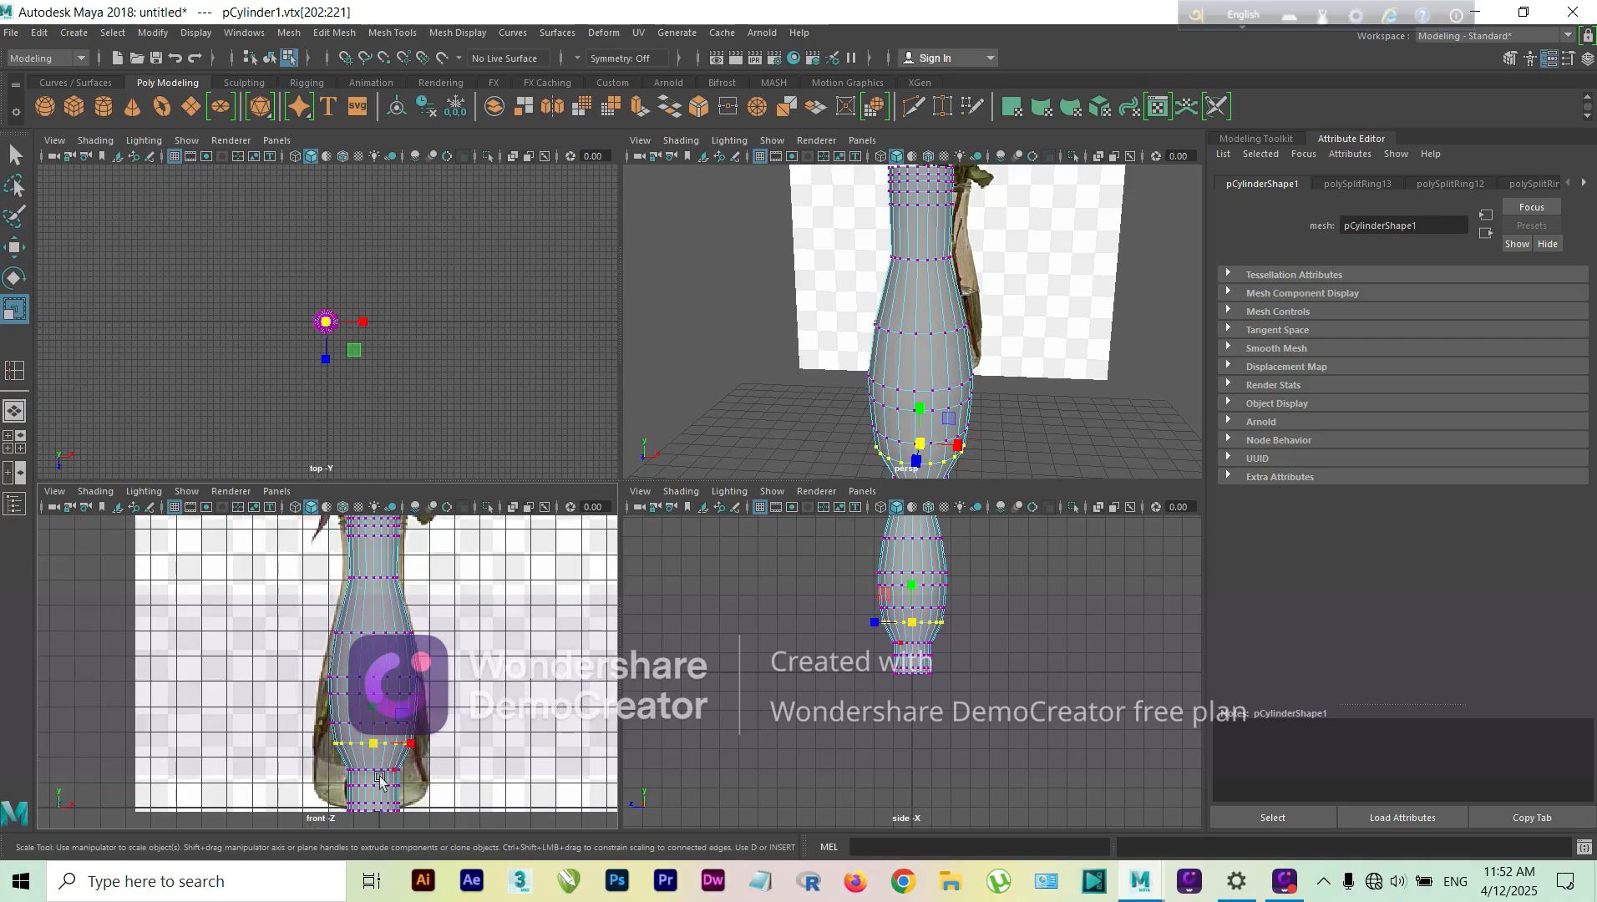
{"action": "left_click_drag", "start_coordinate": [325, 756], "coordinate": [310, 709]}
{"action": "left_click", "coordinate": [301, 714]}
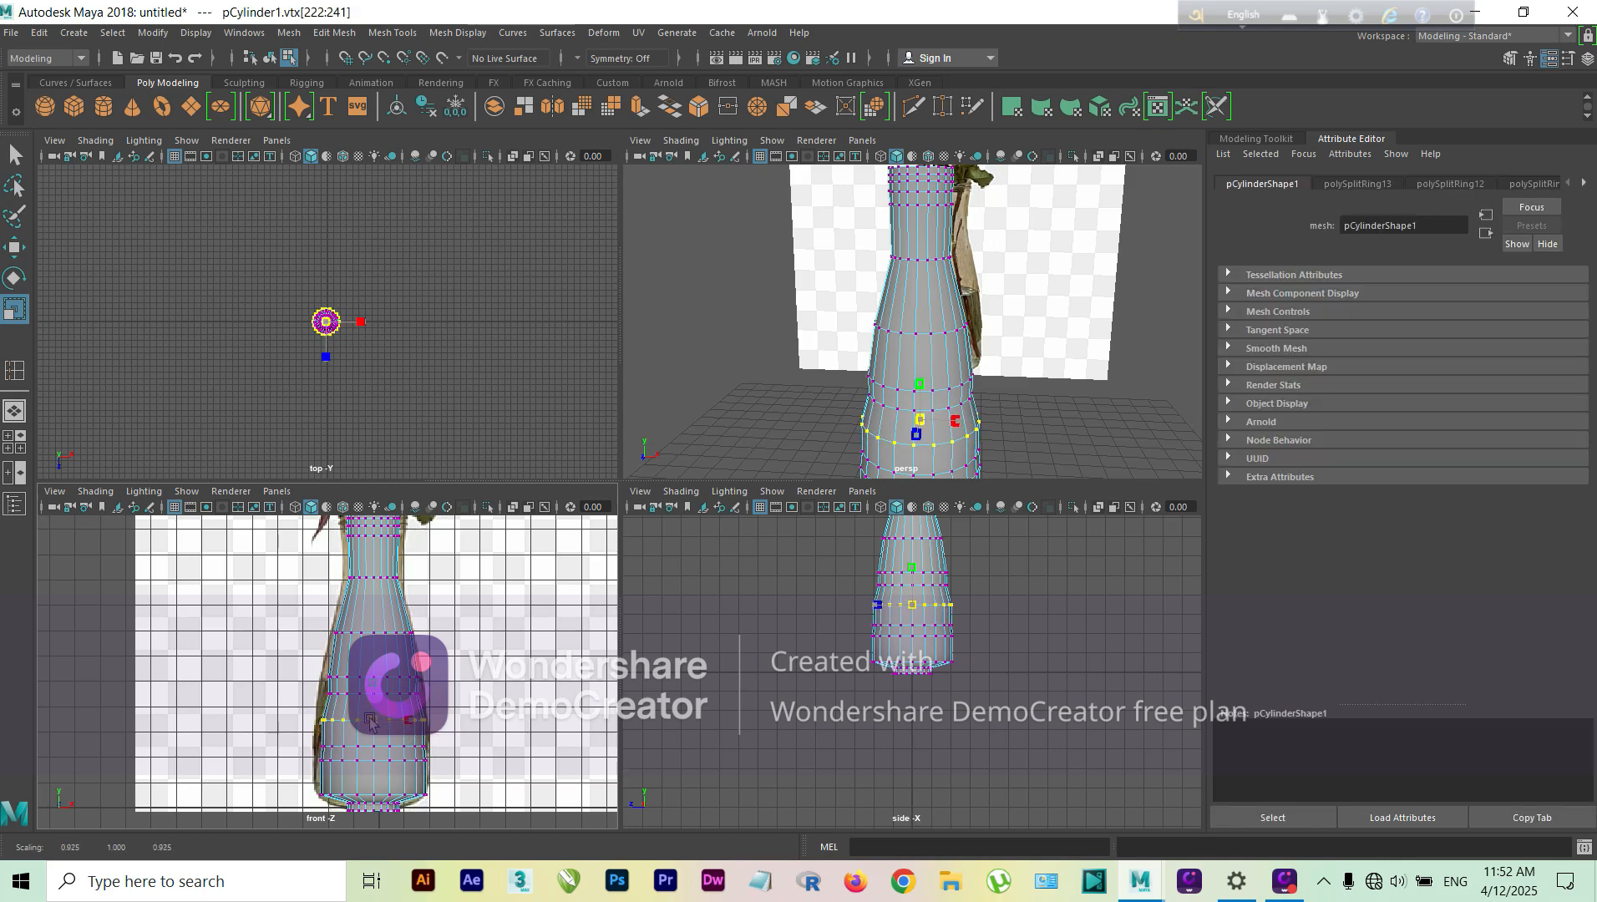
{"action": "left_click_drag", "start_coordinate": [370, 720], "coordinate": [366, 720]}
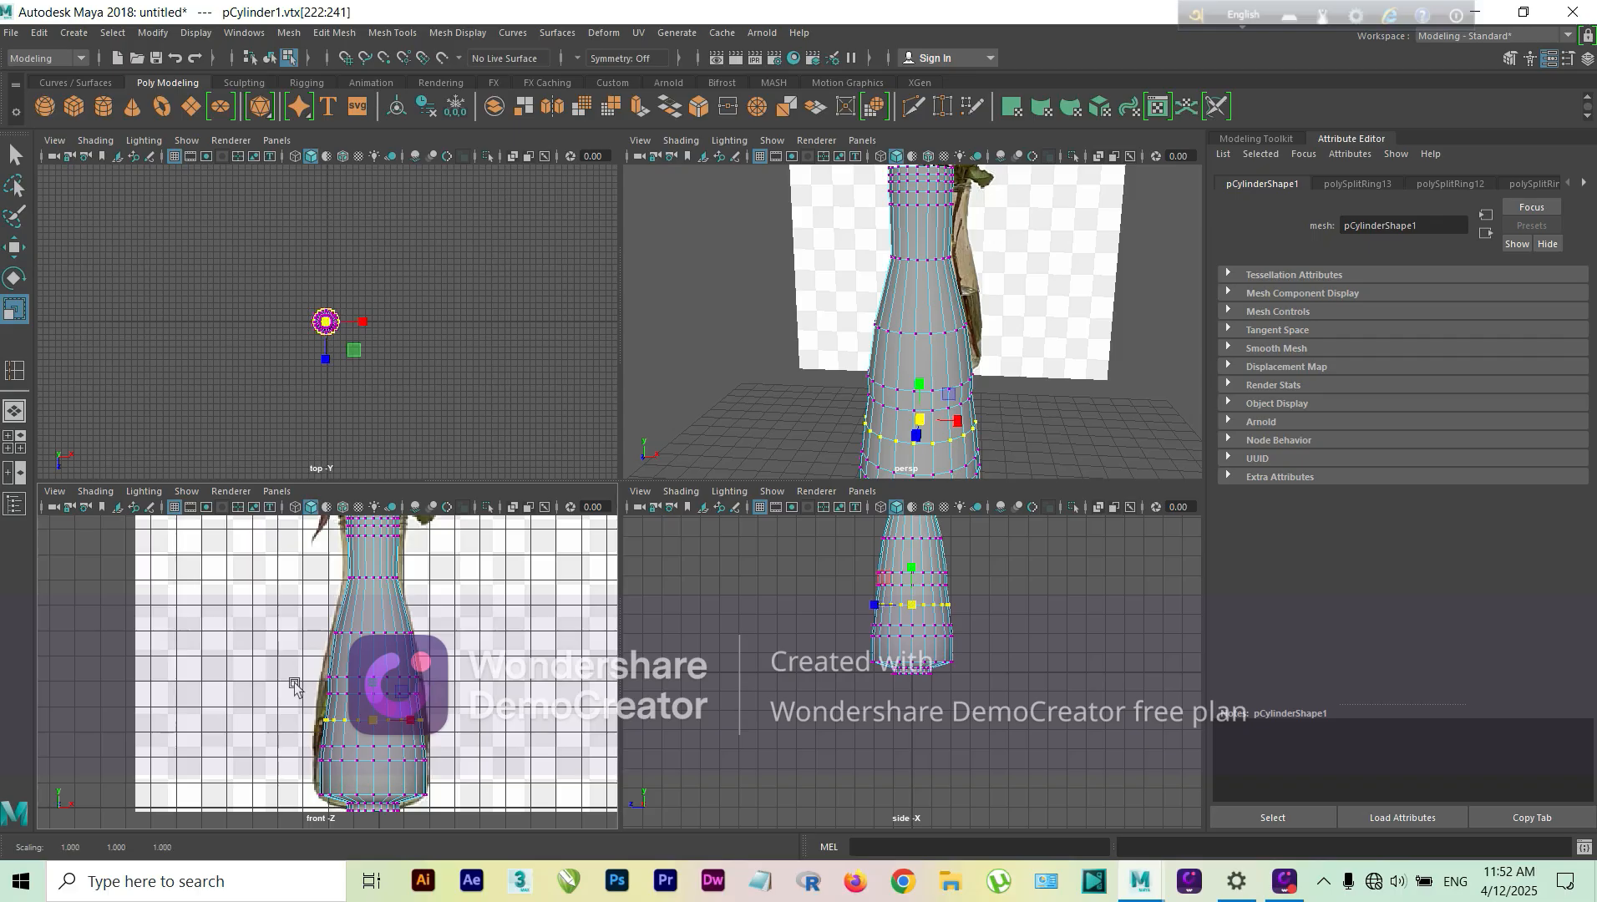
Step: Fine-tune the widths of the vertex row just above the base and the row near the water line
{"action": "scroll", "coordinate": [317, 735], "scroll_direction": "up", "scroll_amount": 2}
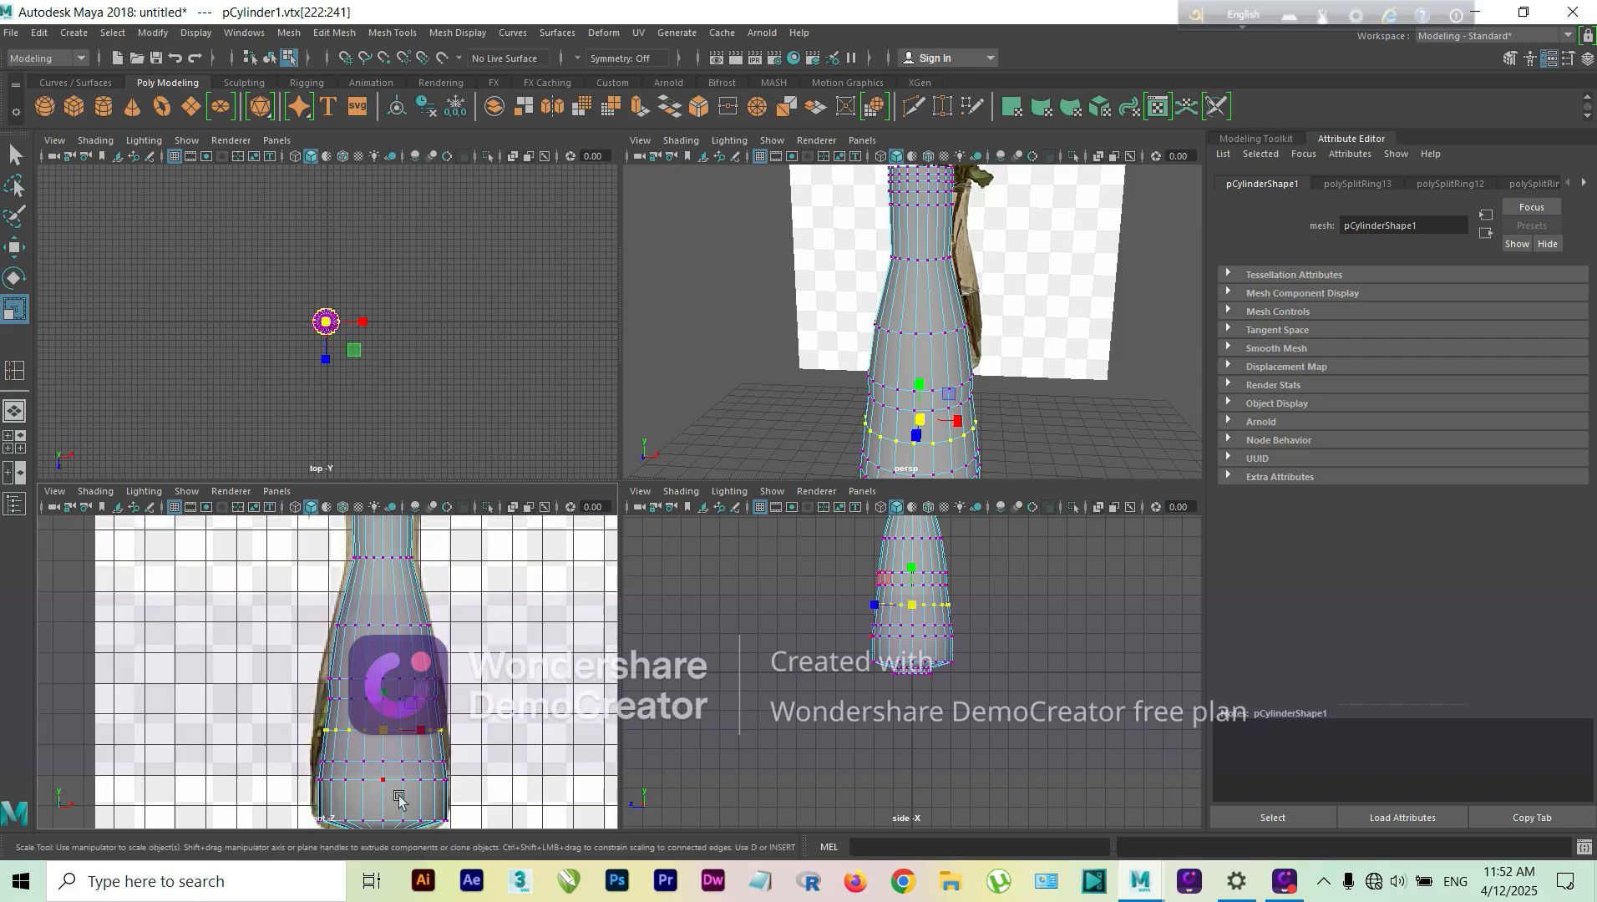
{"action": "scroll", "coordinate": [398, 800], "scroll_direction": "down", "scroll_amount": 3}
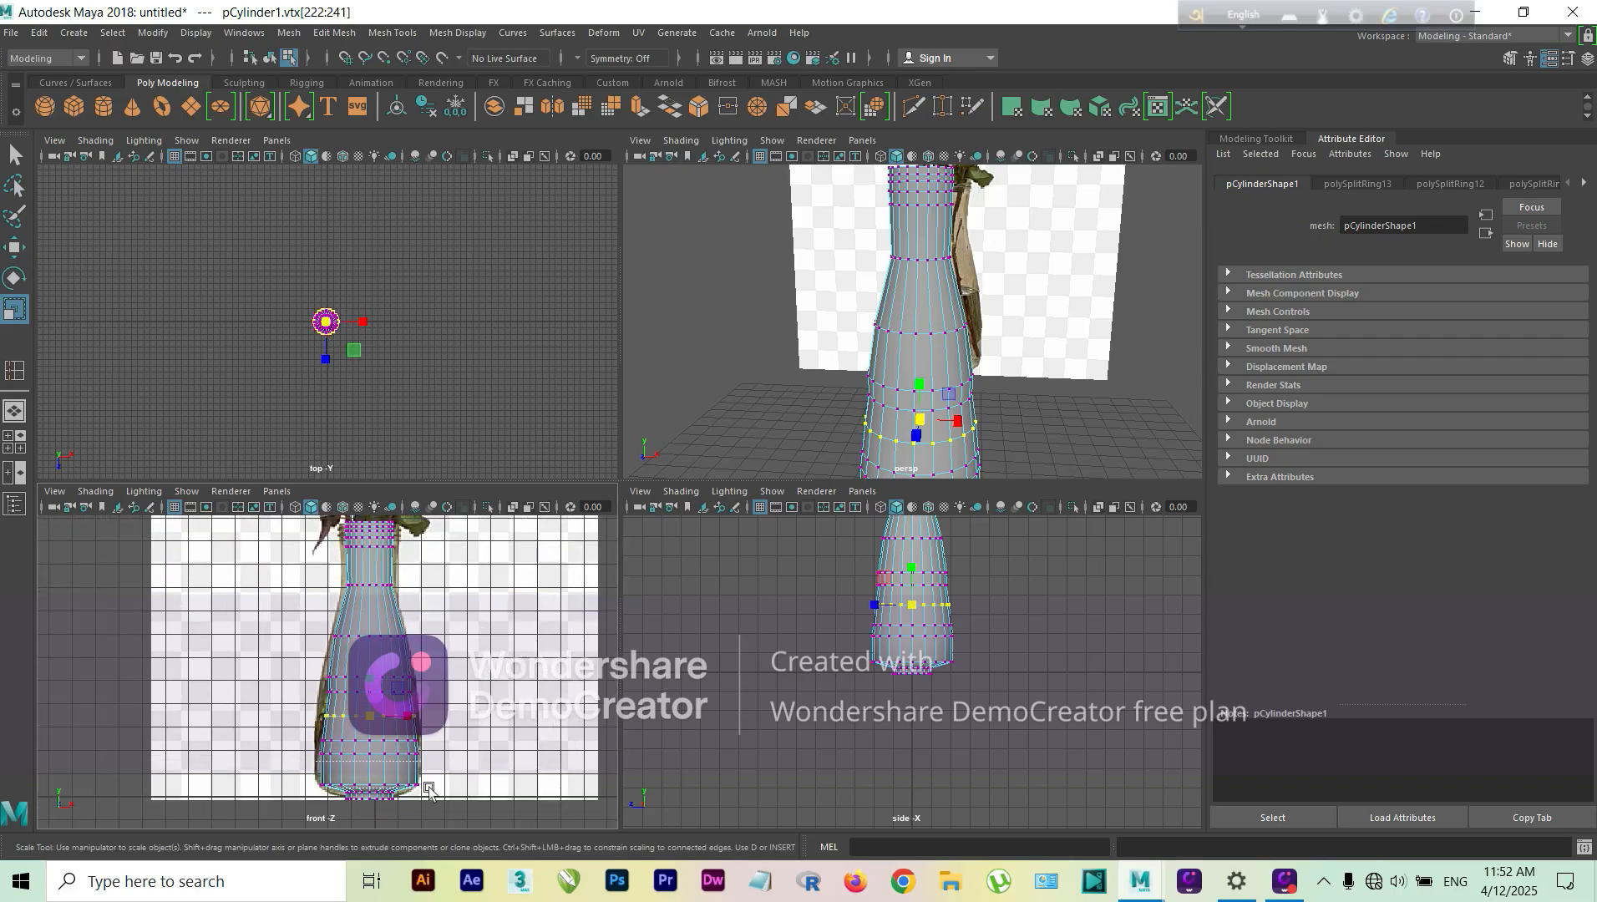
{"action": "left_click_drag", "start_coordinate": [425, 787], "coordinate": [373, 785]}
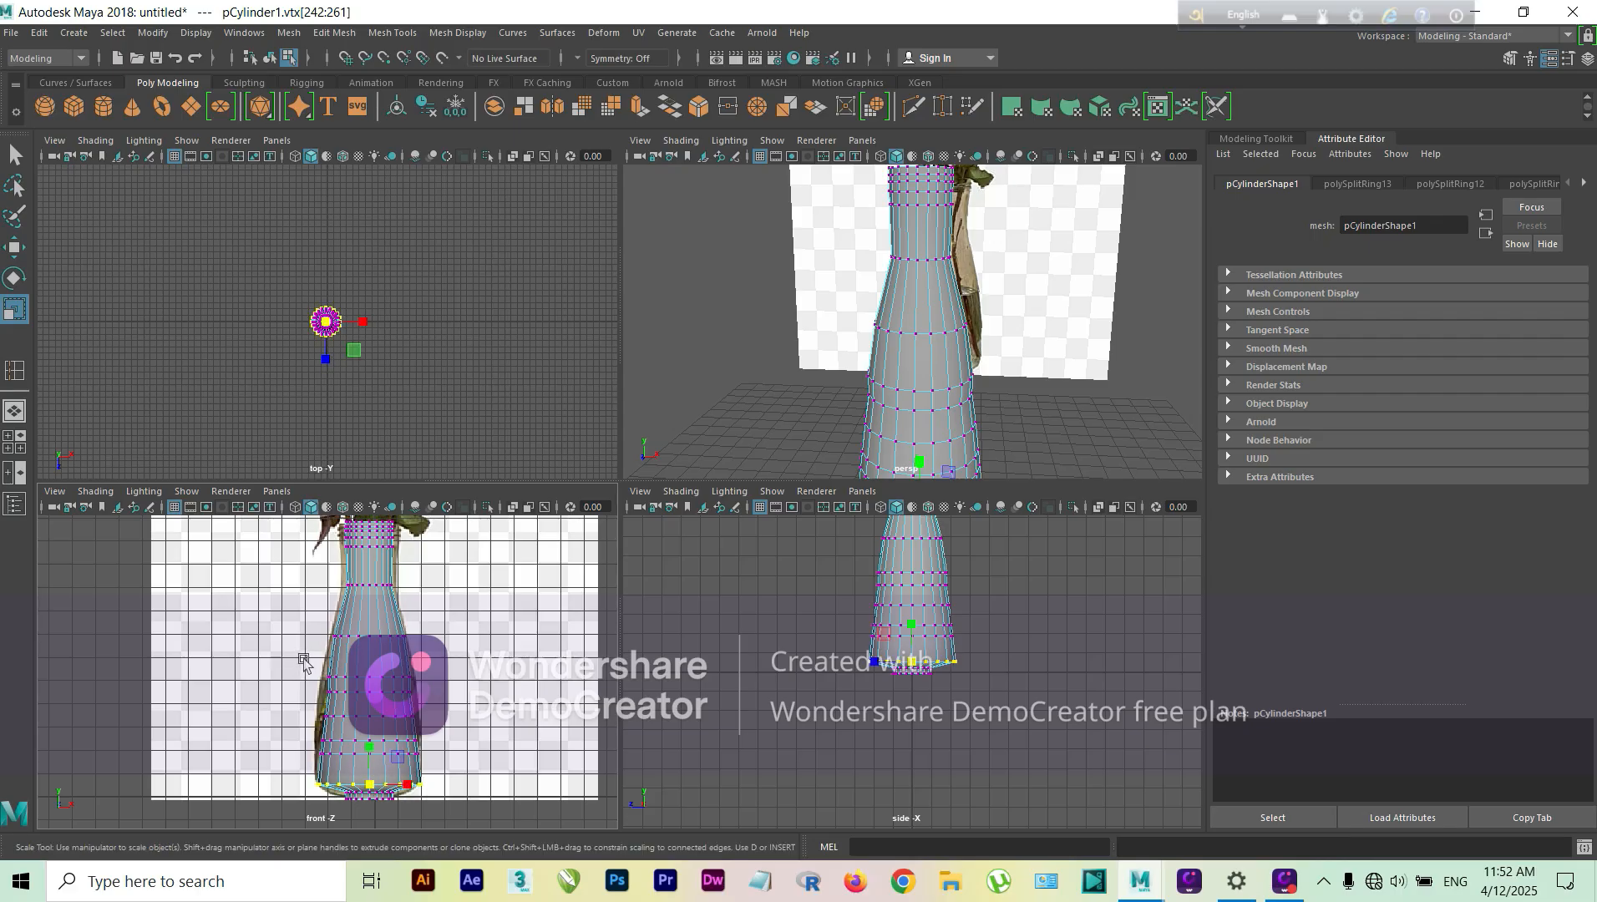
{"action": "left_click_drag", "start_coordinate": [424, 686], "coordinate": [369, 680]}
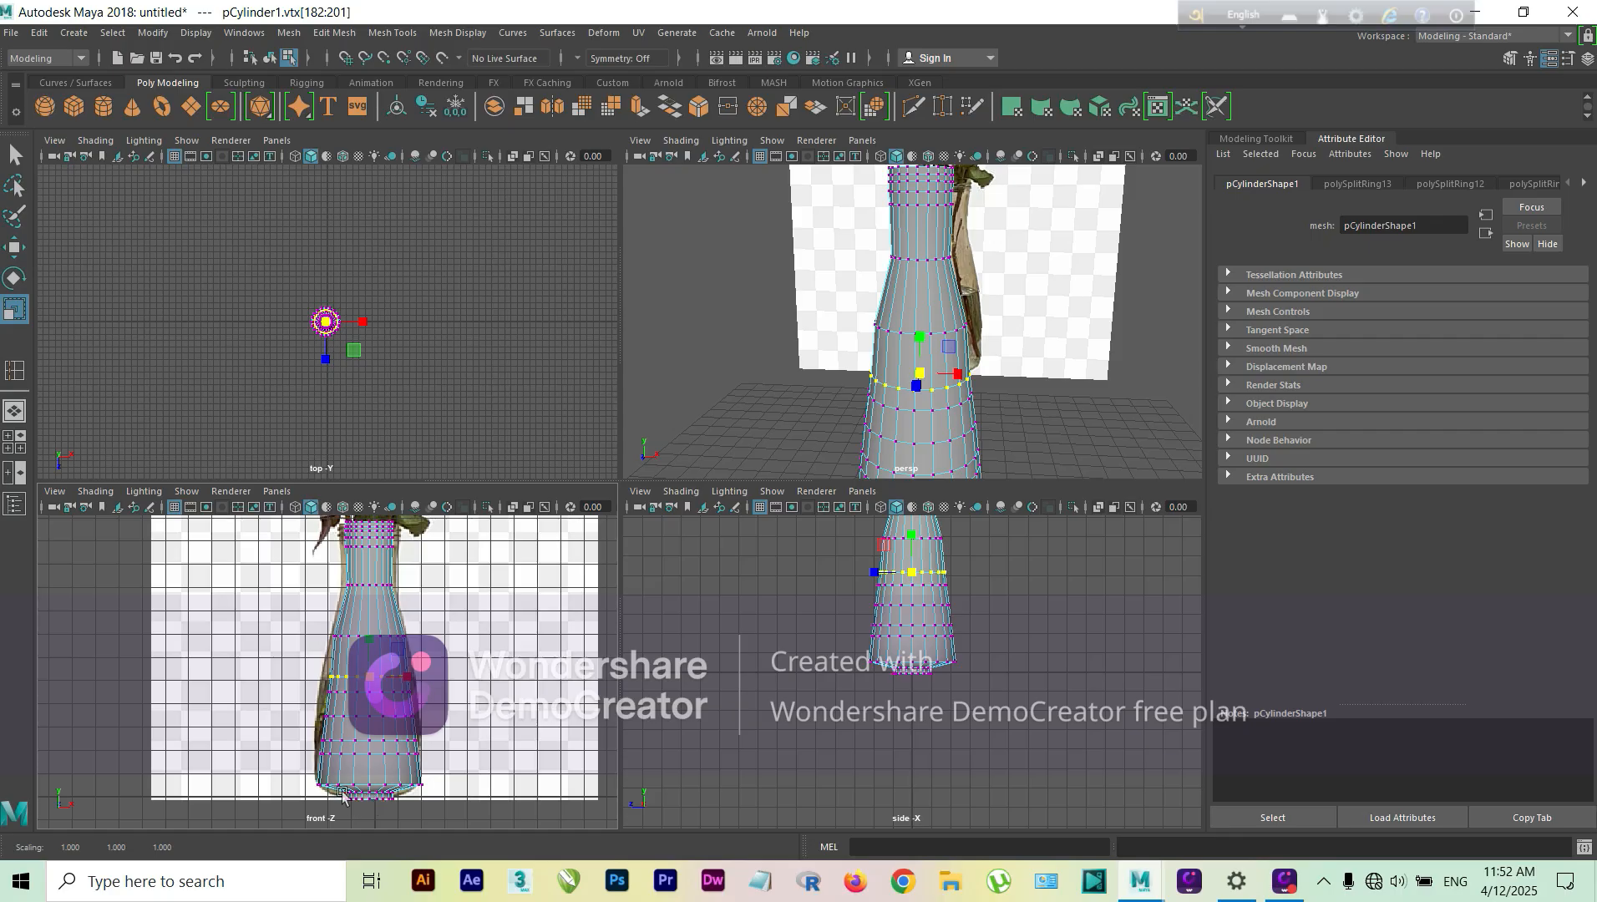
Step: Scale the bottom vertex rows outward so the narrow base reaches nearly the full width of the vase body
{"action": "left_click_drag", "start_coordinate": [342, 794], "coordinate": [408, 799]}
{"action": "scroll", "coordinate": [377, 803], "scroll_direction": "up", "scroll_amount": 3}
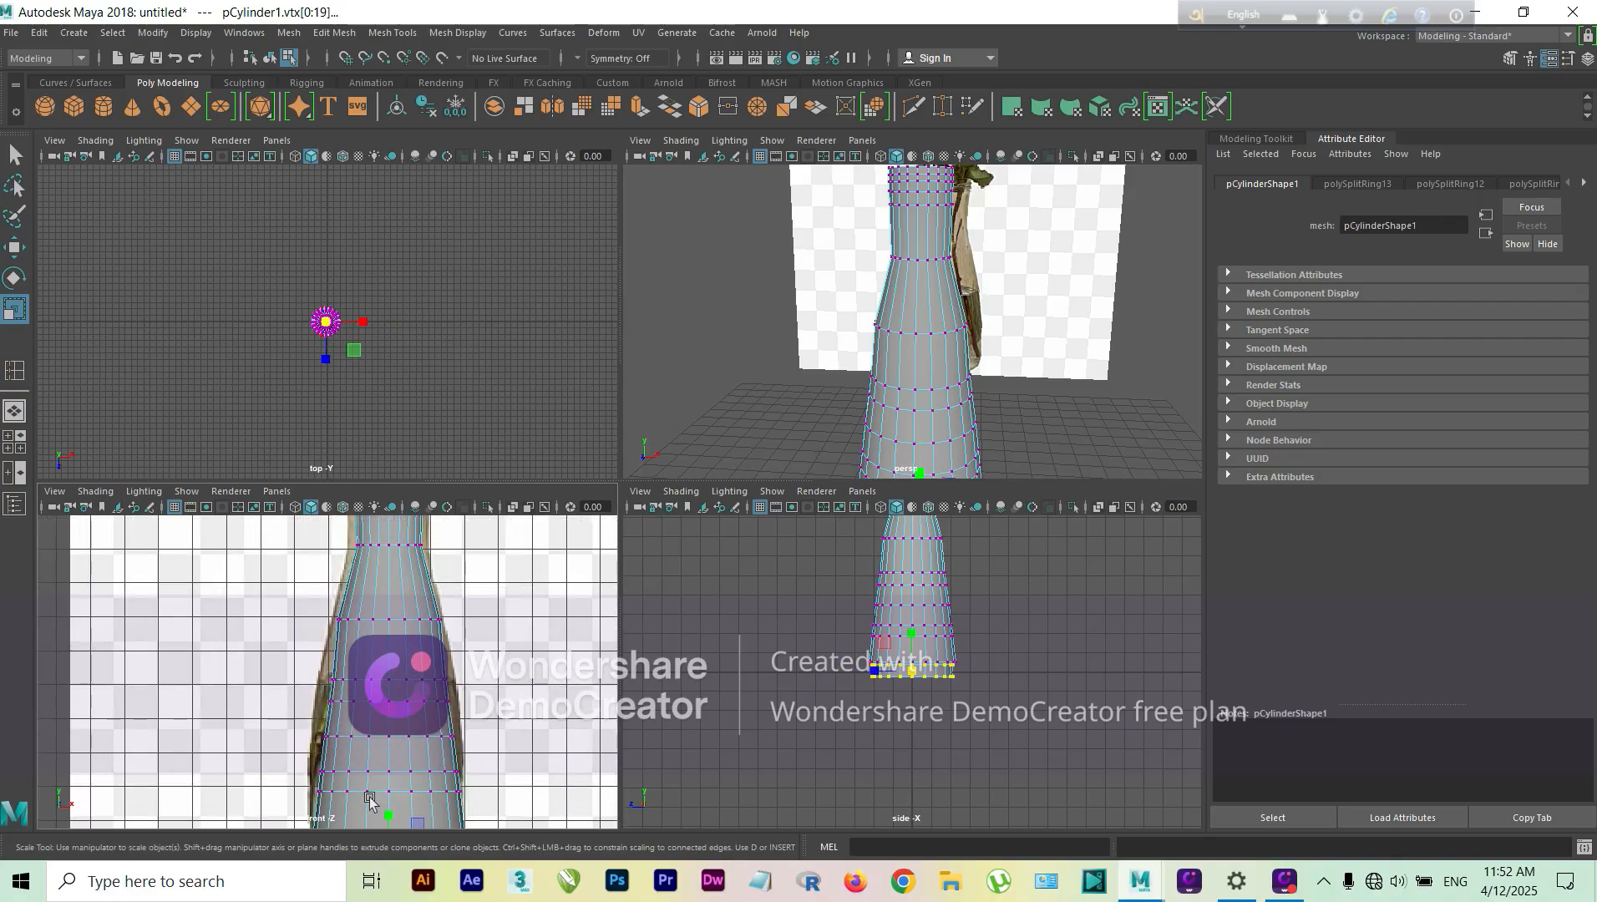
{"action": "key", "text": "super"}
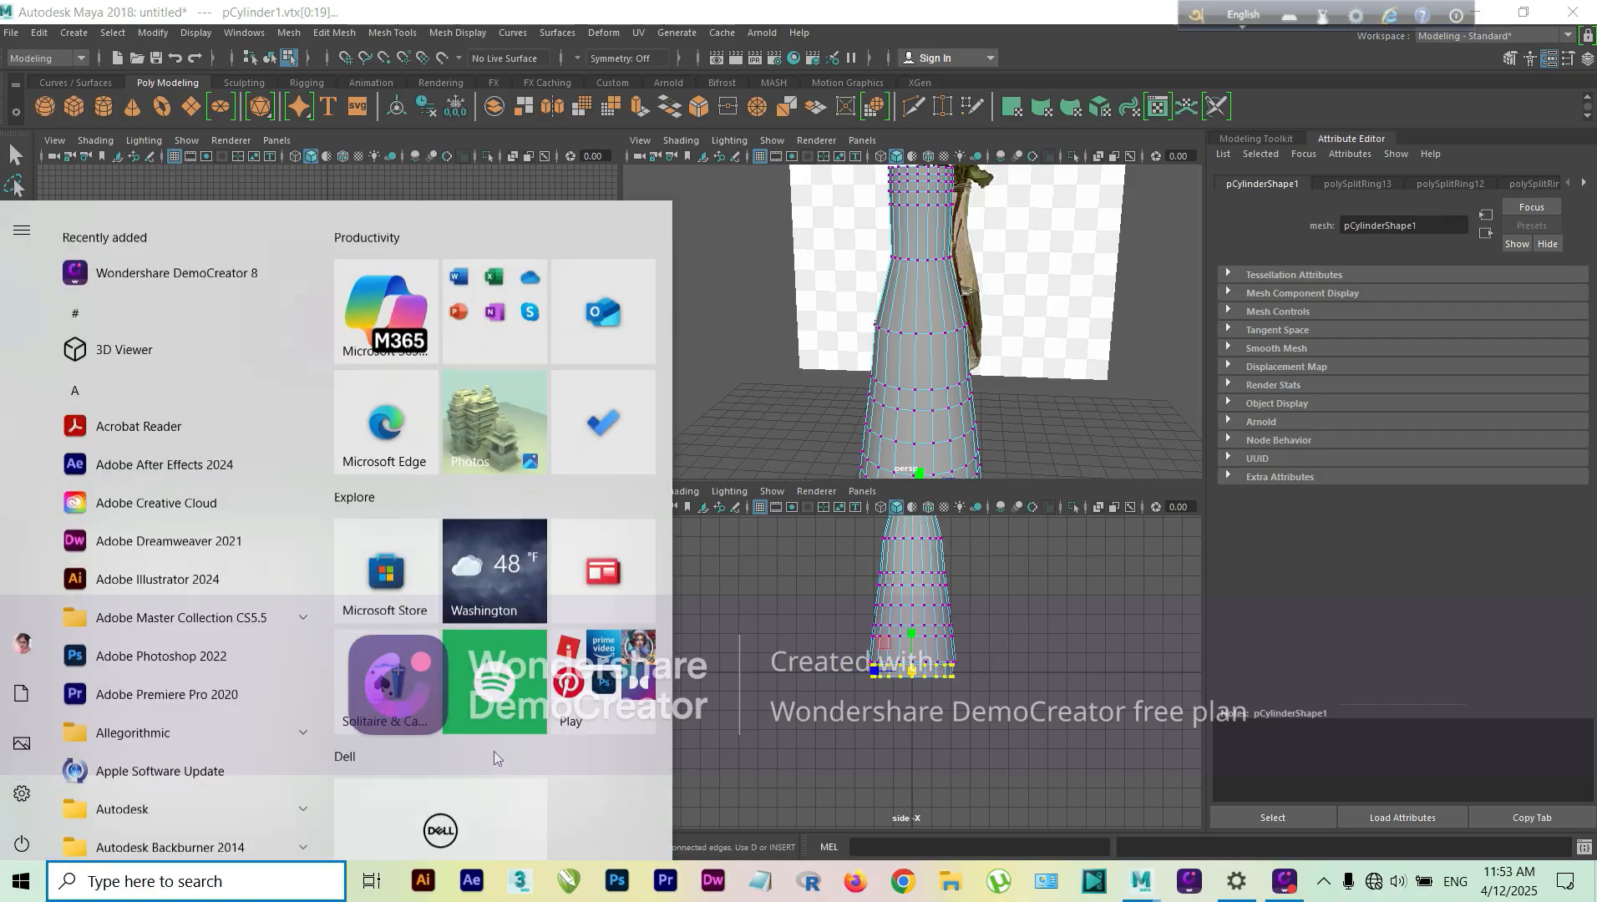
{"action": "left_click", "coordinate": [694, 438]}
Step: Raise the vertex row just above the base and lower the row beneath it close to the bottom edge
{"action": "middle_click_drag", "start_coordinate": [496, 761], "coordinate": [511, 612], "text": "alt"}
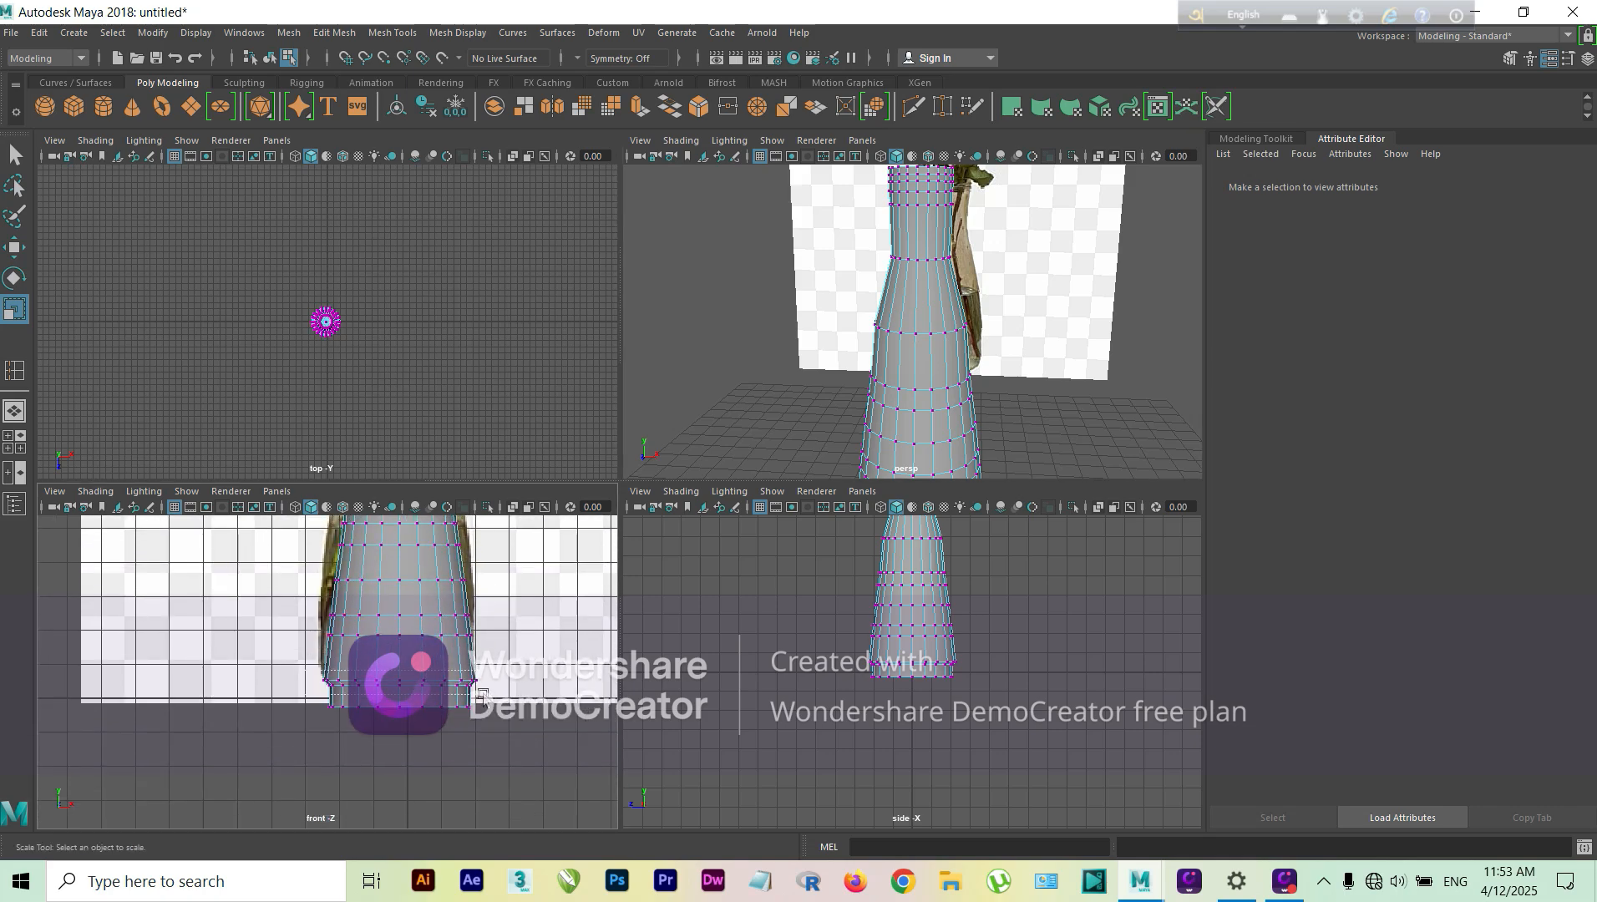
{"action": "left_click_drag", "start_coordinate": [482, 693], "coordinate": [455, 699]}
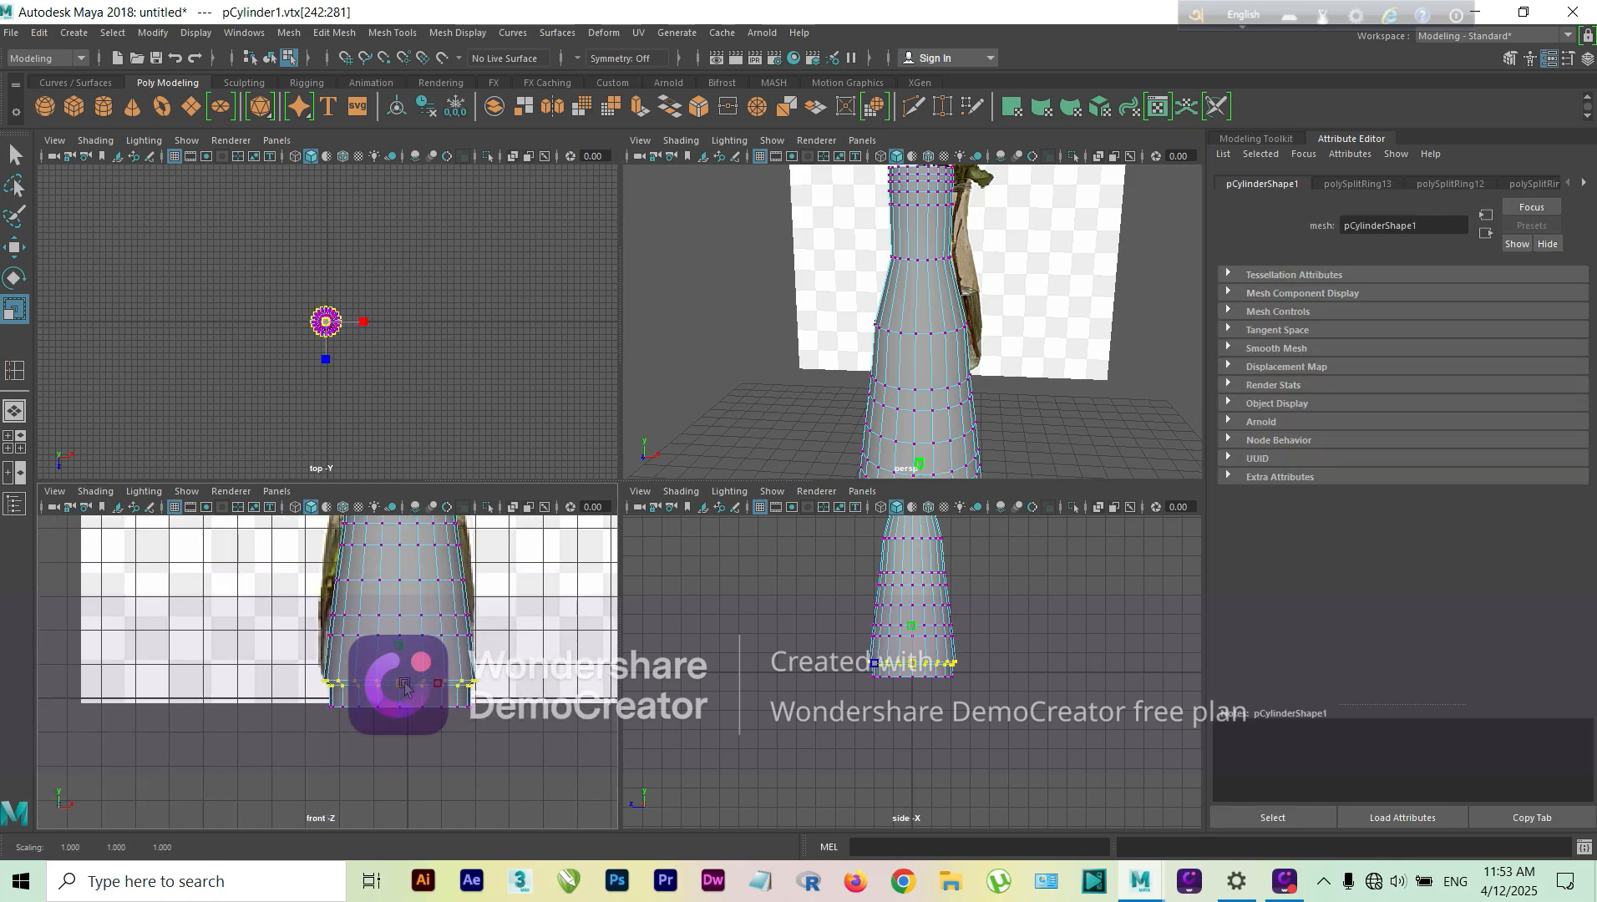
{"action": "key", "text": "w"}
{"action": "mouse_move", "coordinate": [401, 660]}
{"action": "left_mouse_down"}
{"action": "mouse_move", "coordinate": [315, 666]}
{"action": "mouse_move", "coordinate": [400, 675]}
{"action": "mouse_move", "coordinate": [342, 668]}
{"action": "mouse_move", "coordinate": [358, 671]}
{"action": "left_mouse_up"}
{"action": "left_click", "coordinate": [296, 660]}
{"action": "key", "text": "r"}
{"action": "key", "text": "w"}
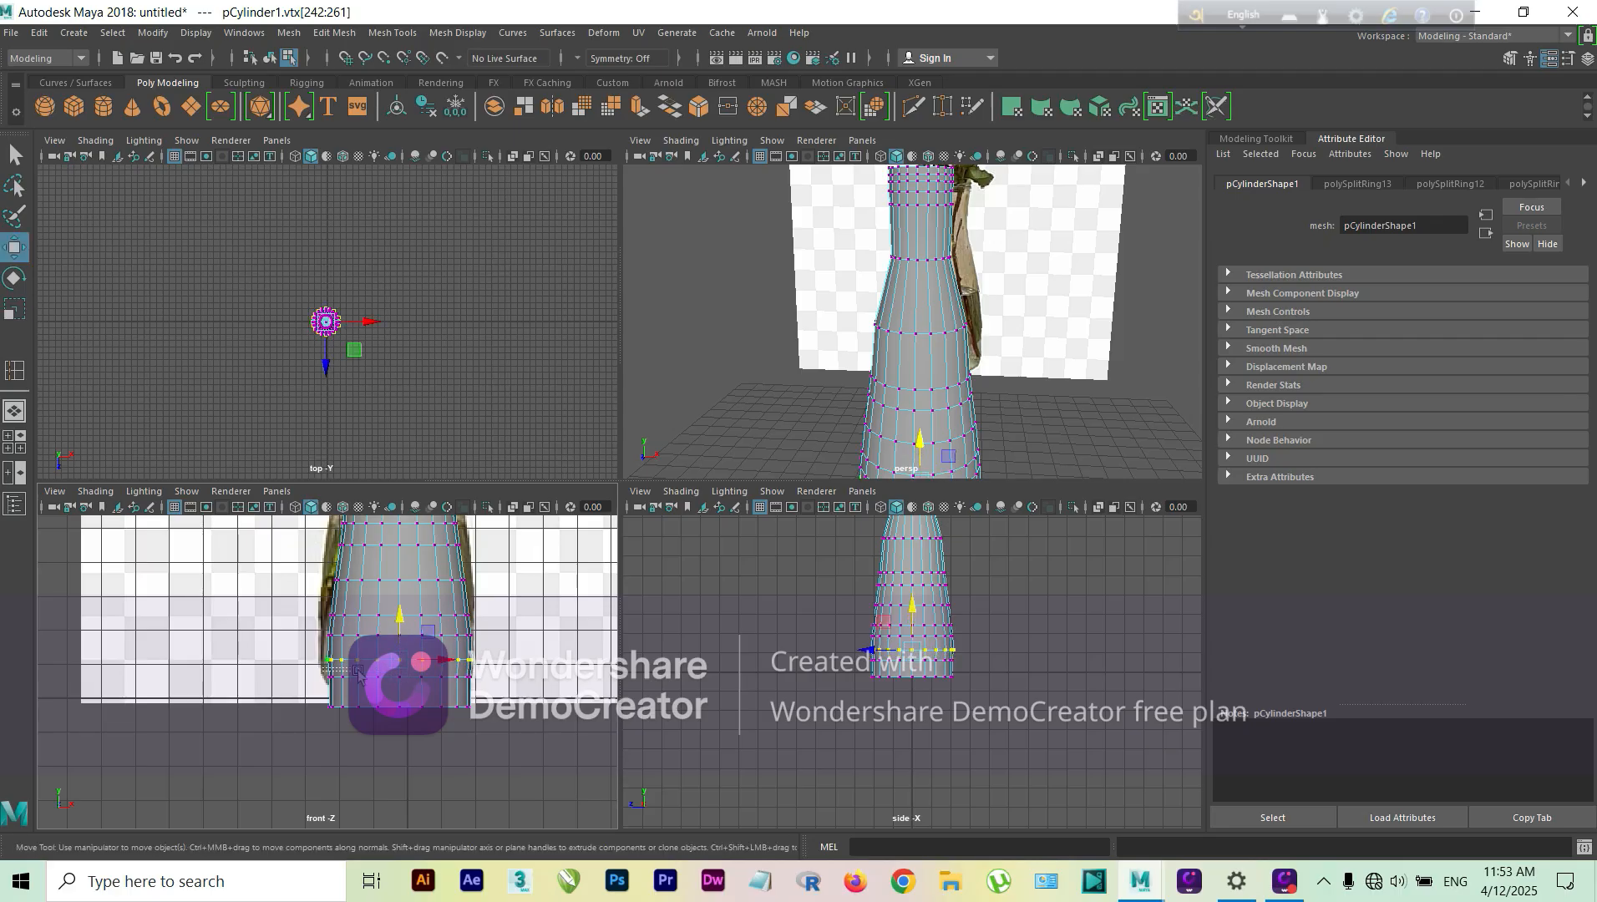
{"action": "left_click_drag", "start_coordinate": [485, 685], "coordinate": [487, 686]}
{"action": "left_click_drag", "start_coordinate": [400, 652], "coordinate": [401, 667]}
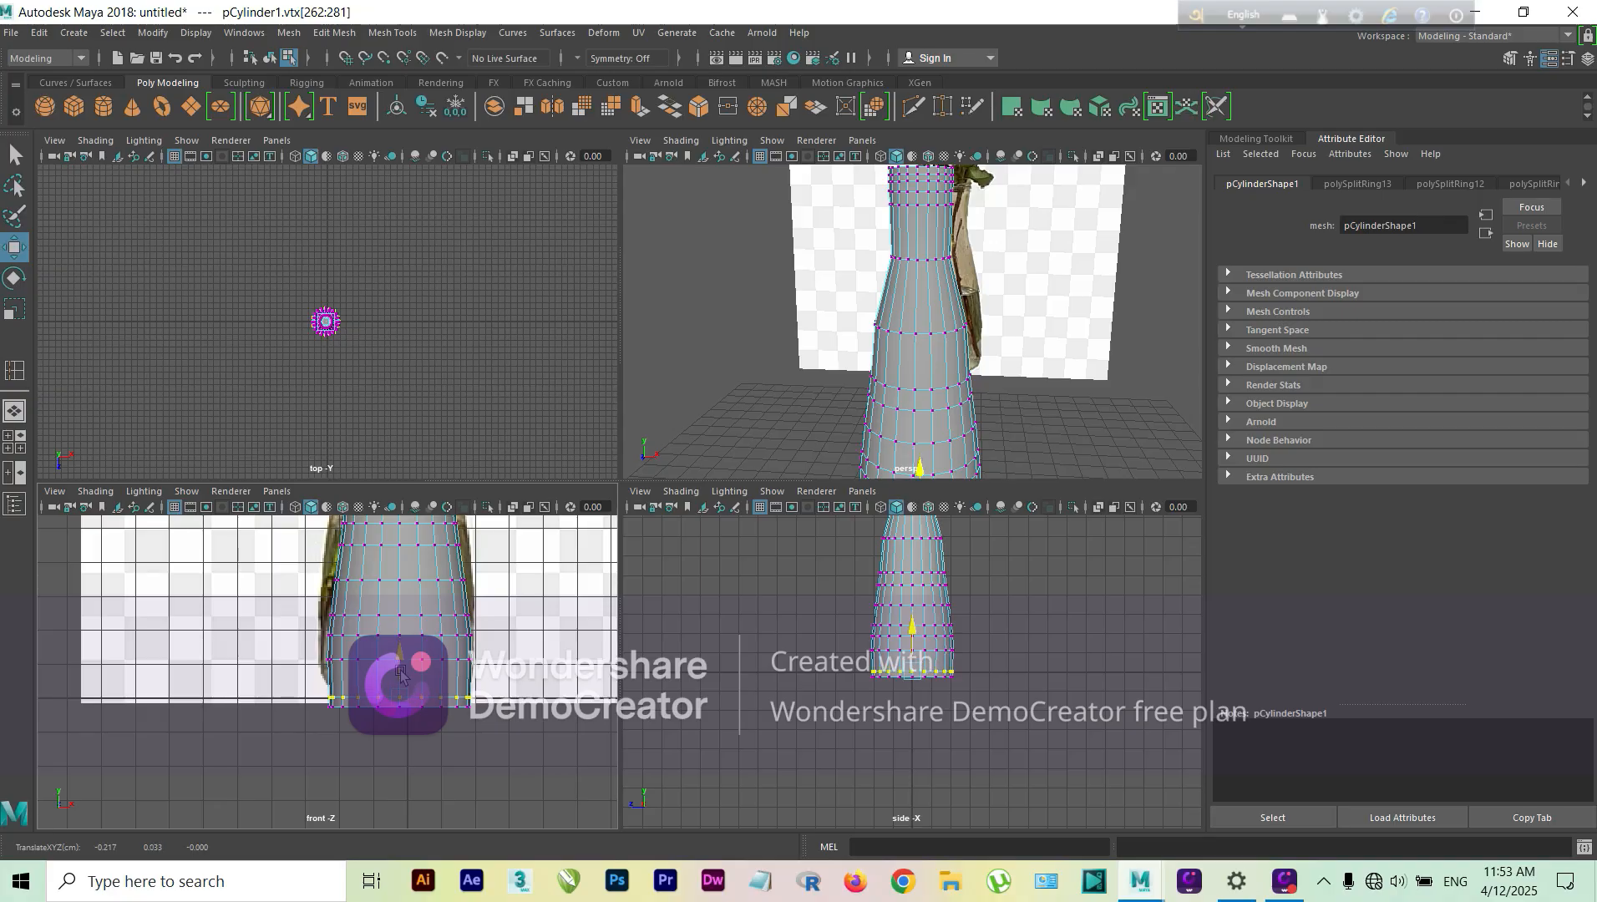
Step: Scale the bottom vertex rows outward by about 1.17 and adjust the widths of the two rows above the base
{"action": "left_click_drag", "start_coordinate": [306, 690], "coordinate": [422, 708]}
{"action": "key", "text": "r"}
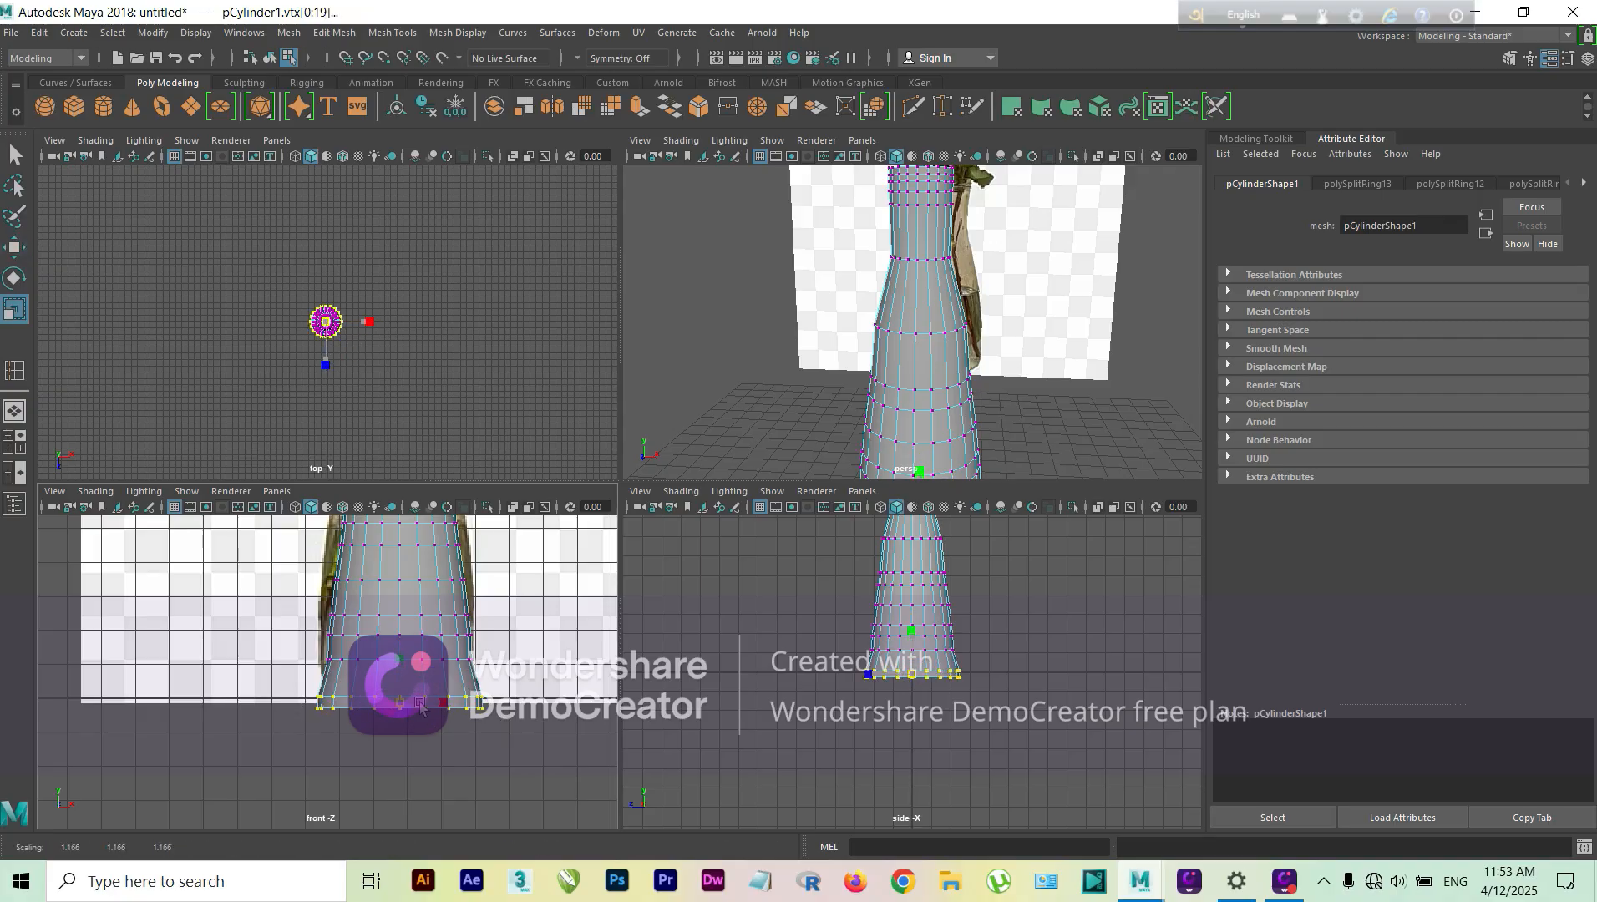
{"action": "left_click_drag", "start_coordinate": [311, 651], "coordinate": [482, 666]}
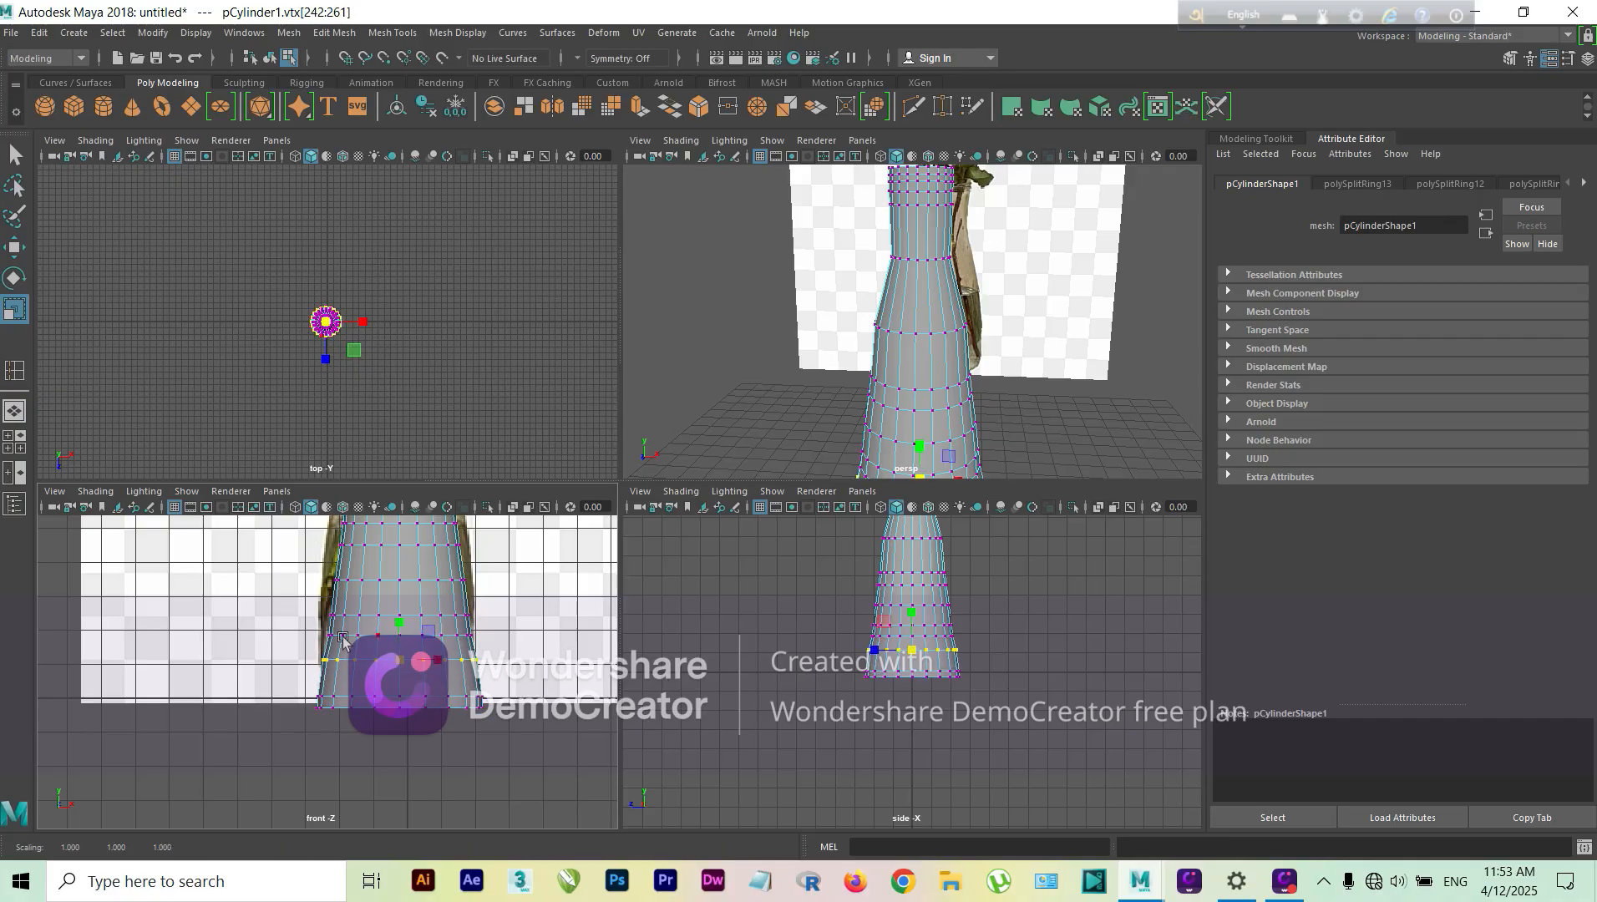
{"action": "left_click_drag", "start_coordinate": [319, 628], "coordinate": [497, 644]}
{"action": "left_click_drag", "start_coordinate": [399, 635], "coordinate": [403, 639]}
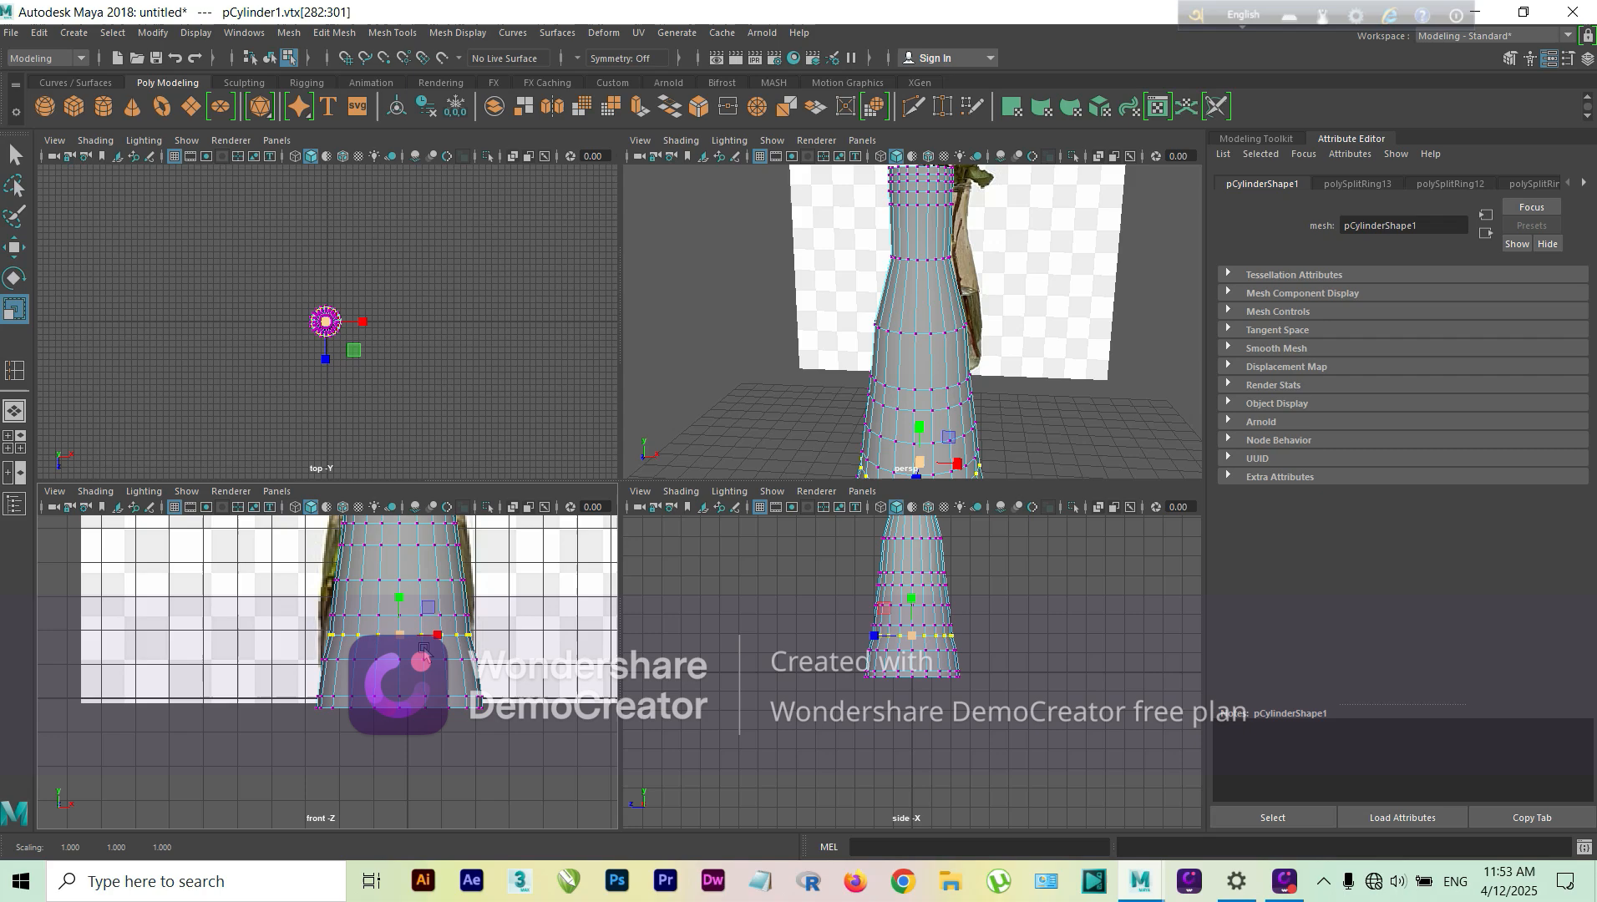
Step: Select the lowest vertex row of the vase in the front view and scale it inward to about 0.81 in X and Z
{"action": "left_click", "coordinate": [303, 692]}
{"action": "left_click_drag", "start_coordinate": [481, 723], "coordinate": [398, 713]}
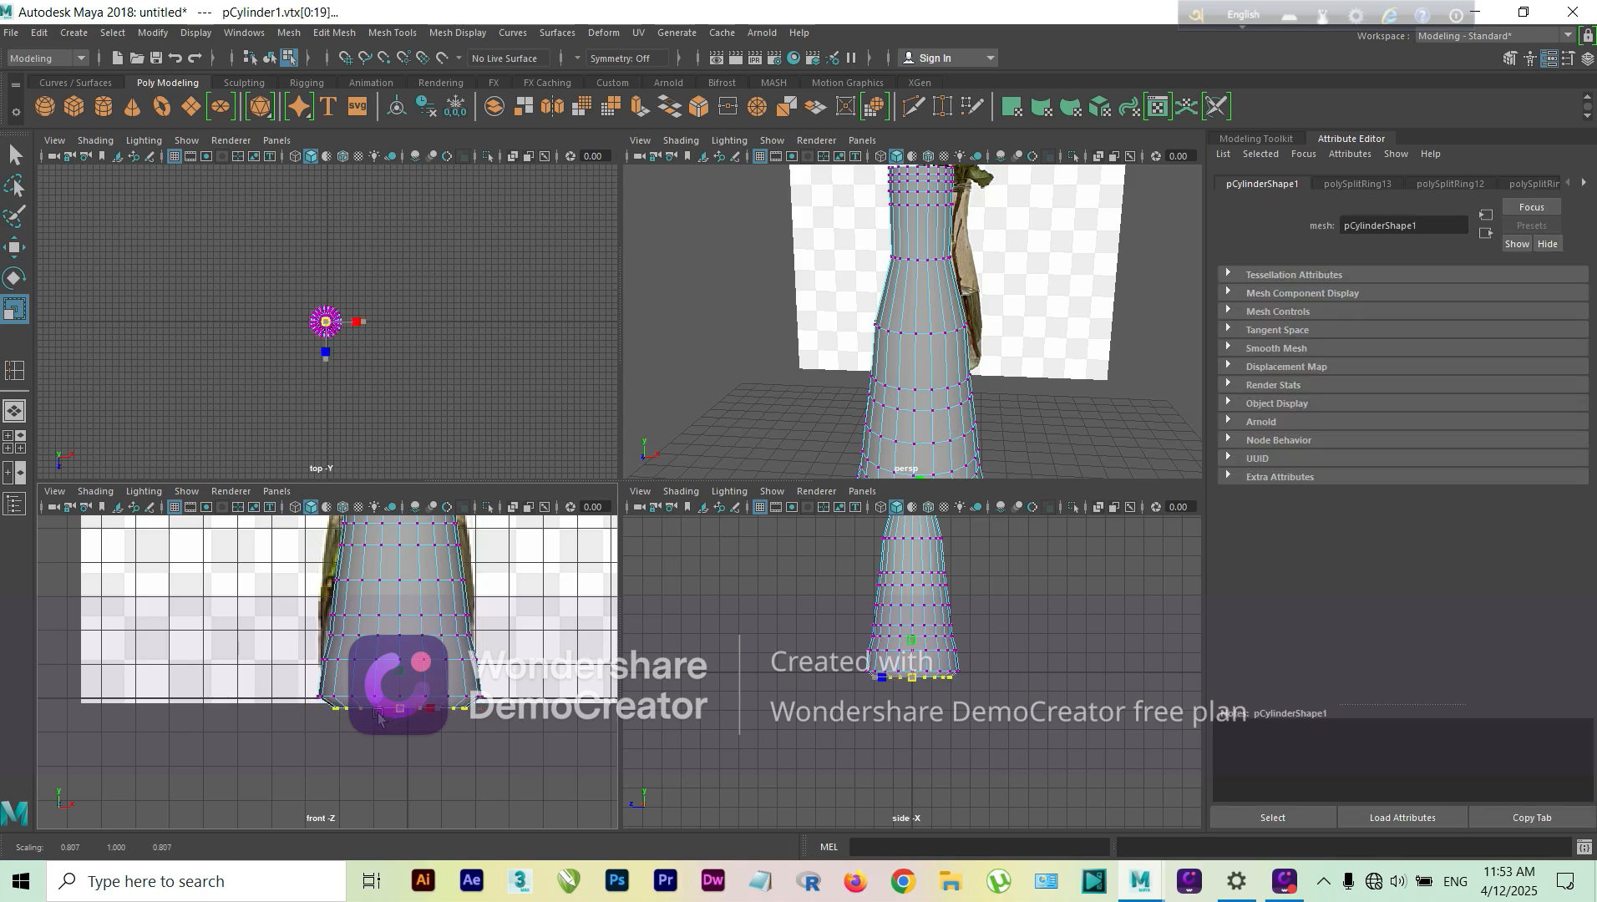
{"action": "left_click", "coordinate": [441, 736]}
{"action": "scroll", "coordinate": [492, 659], "scroll_direction": "down", "scroll_amount": 4}
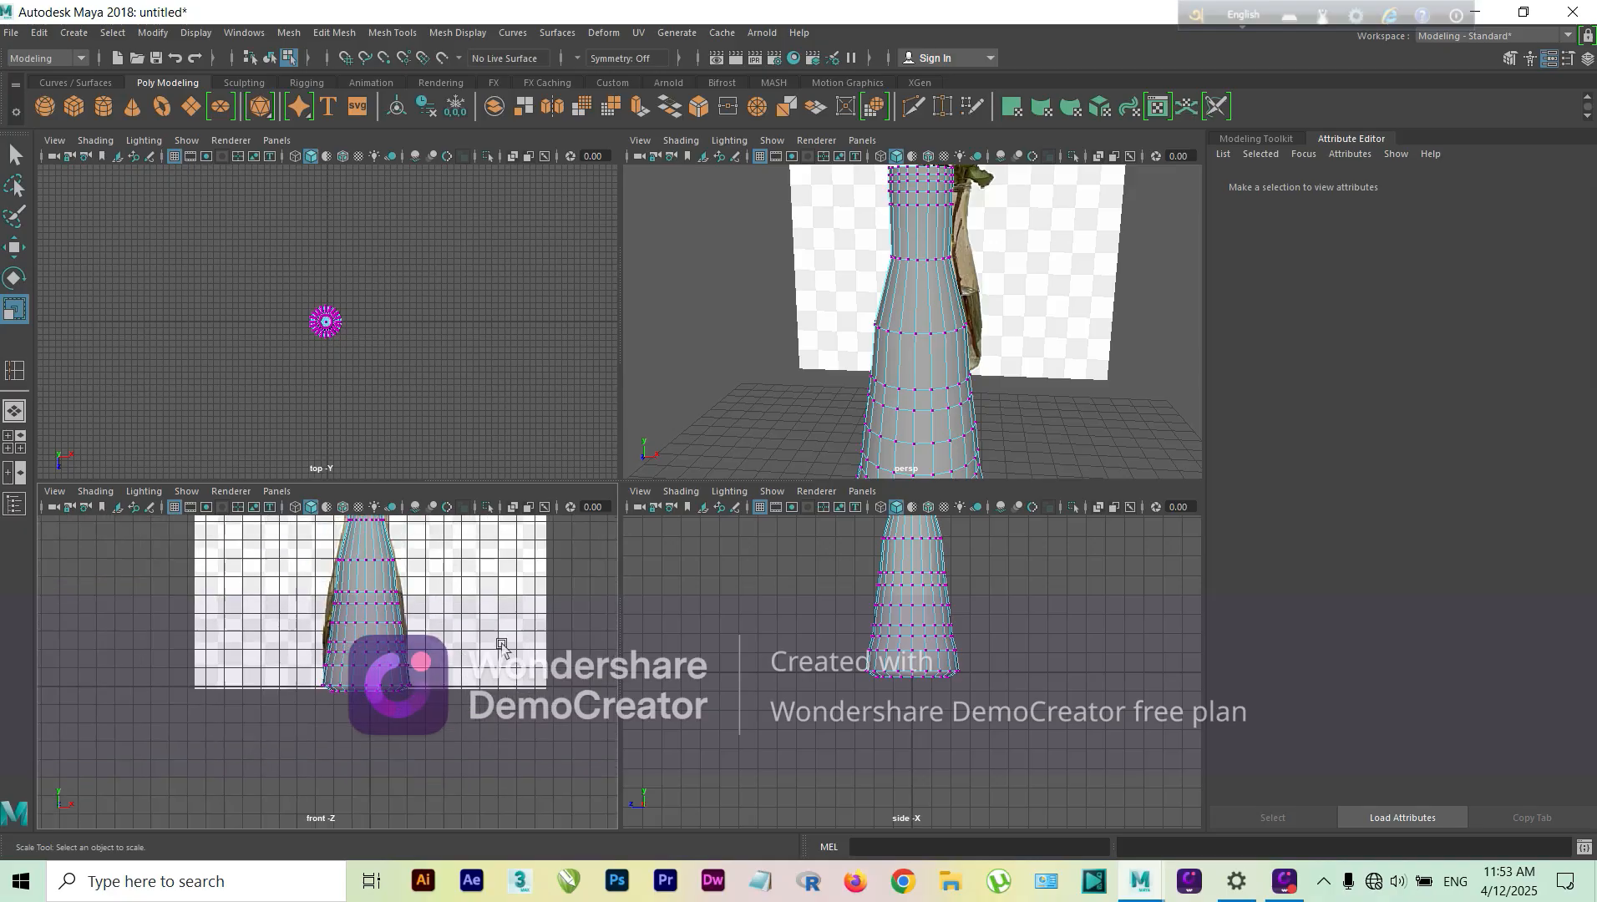
{"action": "scroll", "coordinate": [1011, 343], "scroll_direction": "down", "scroll_amount": 5}
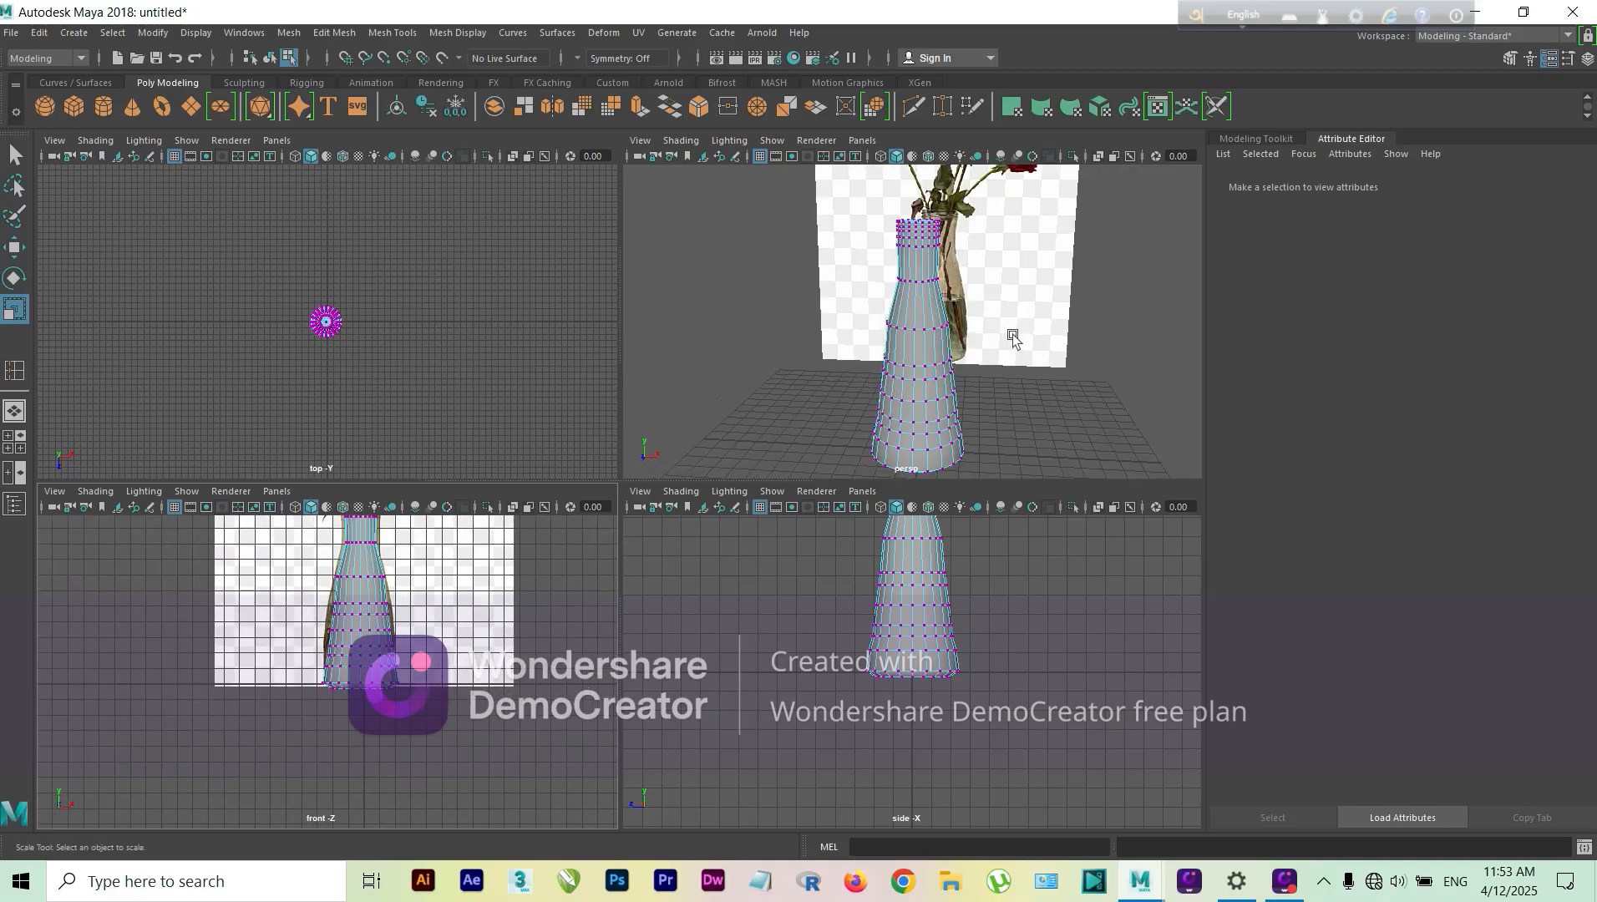
Step: Return the vase to object mode and check its shape with the smooth preview on, then restore the unsmoothed display
{"action": "left_click_drag", "start_coordinate": [987, 403], "coordinate": [912, 413], "text": "alt"}
{"action": "right_click", "coordinate": [910, 397]}
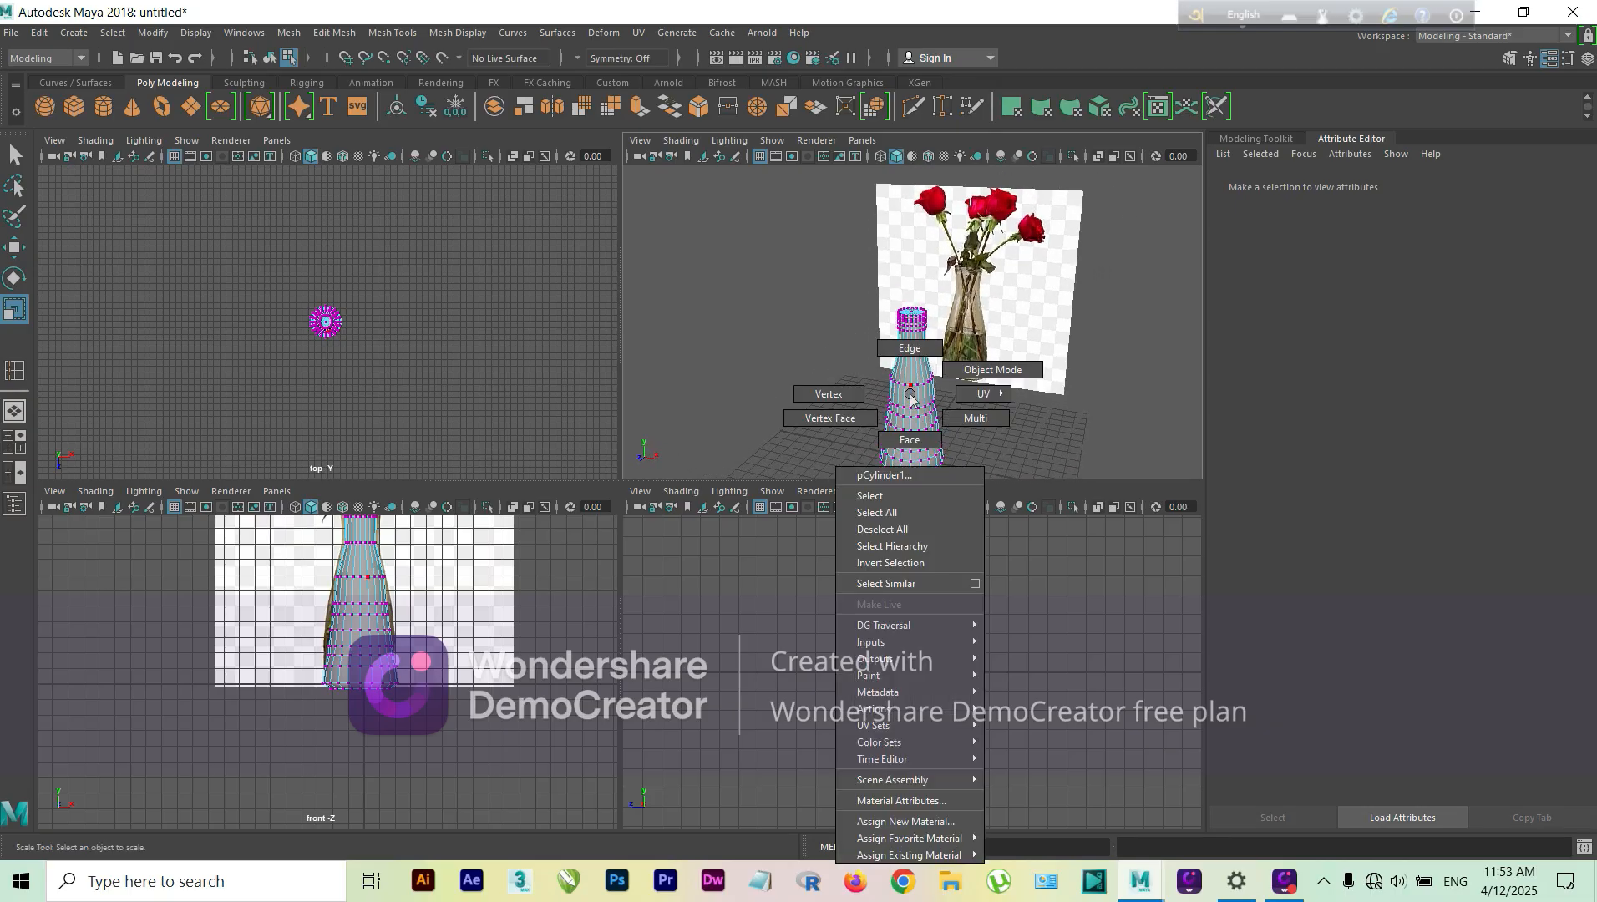
{"action": "left_click", "coordinate": [992, 370]}
{"action": "scroll", "coordinate": [925, 373], "scroll_direction": "up", "scroll_amount": 3}
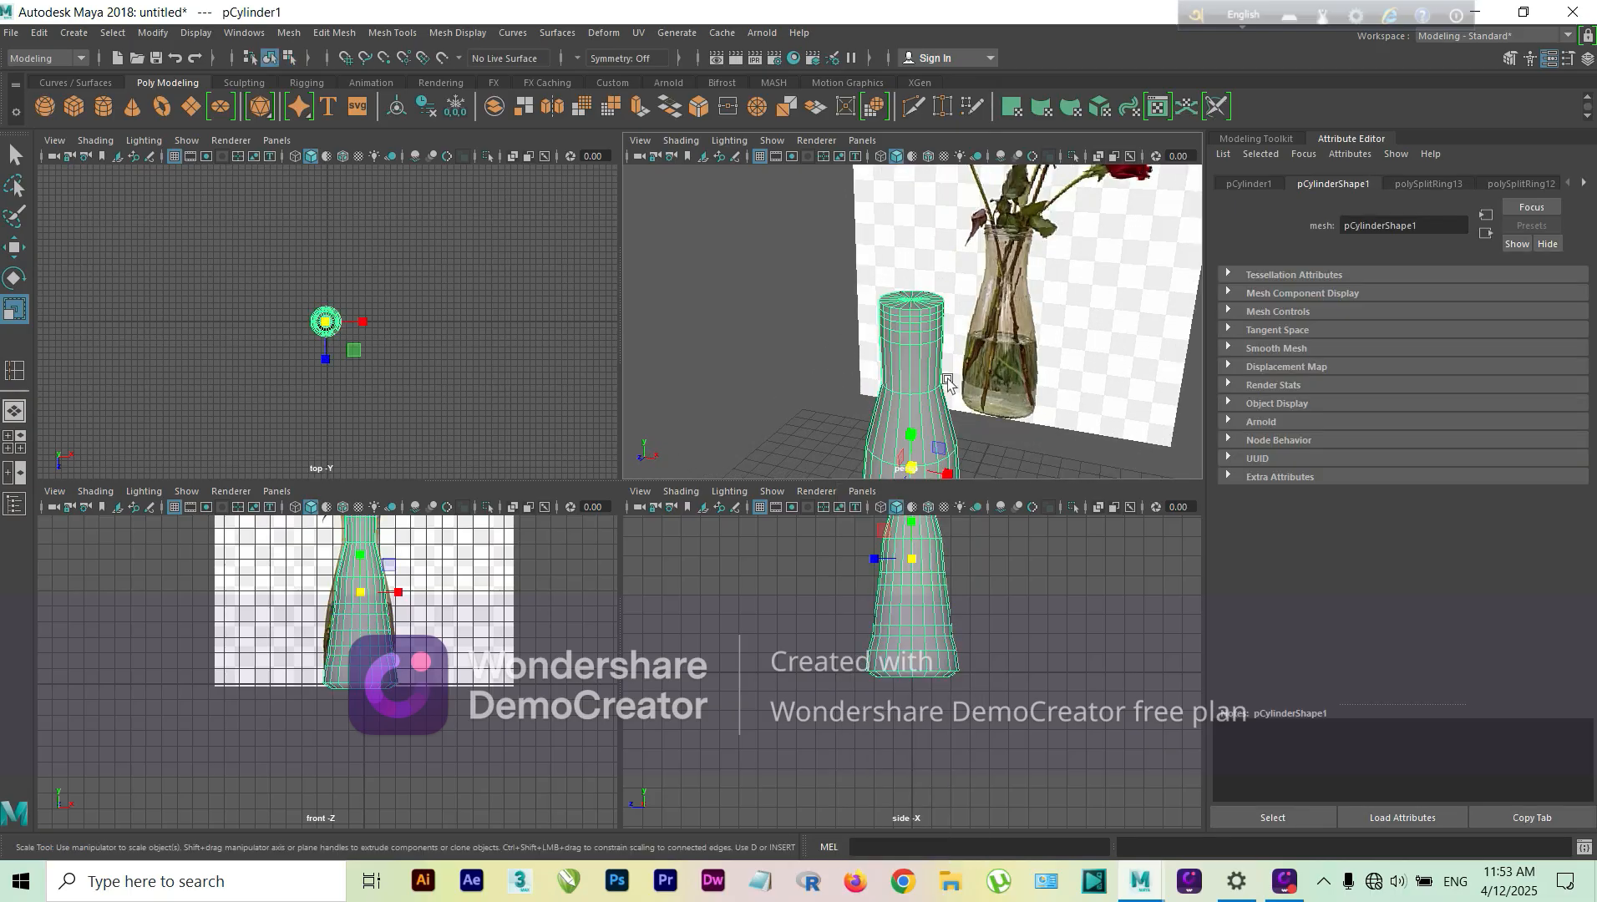
{"action": "scroll", "coordinate": [983, 440], "scroll_direction": "up", "scroll_amount": 3}
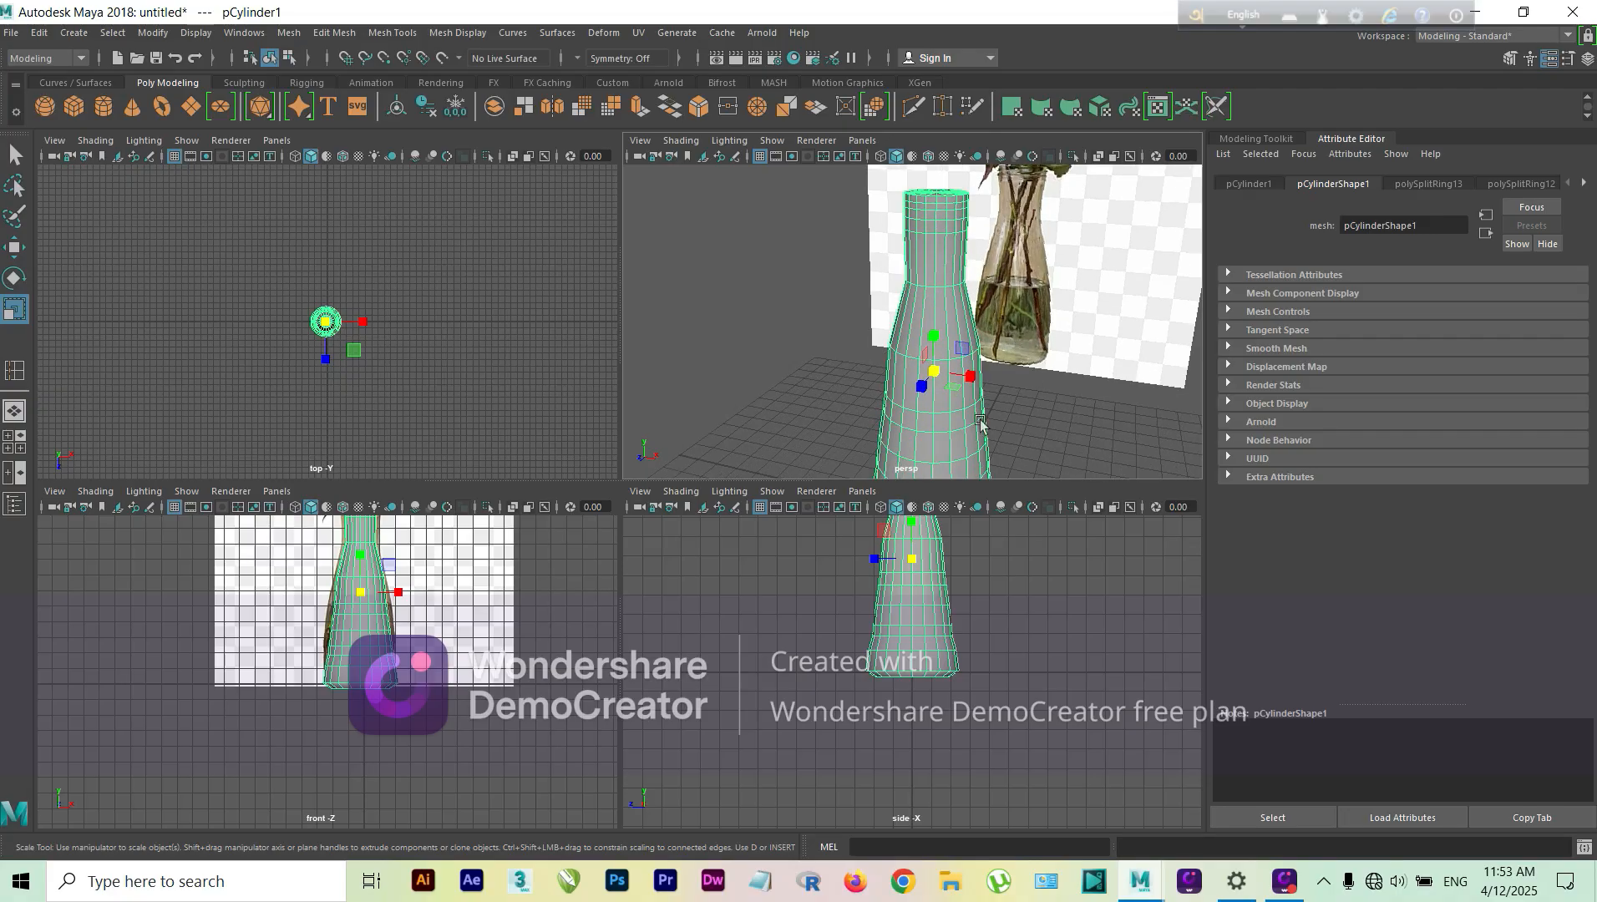
{"action": "key", "text": "3"}
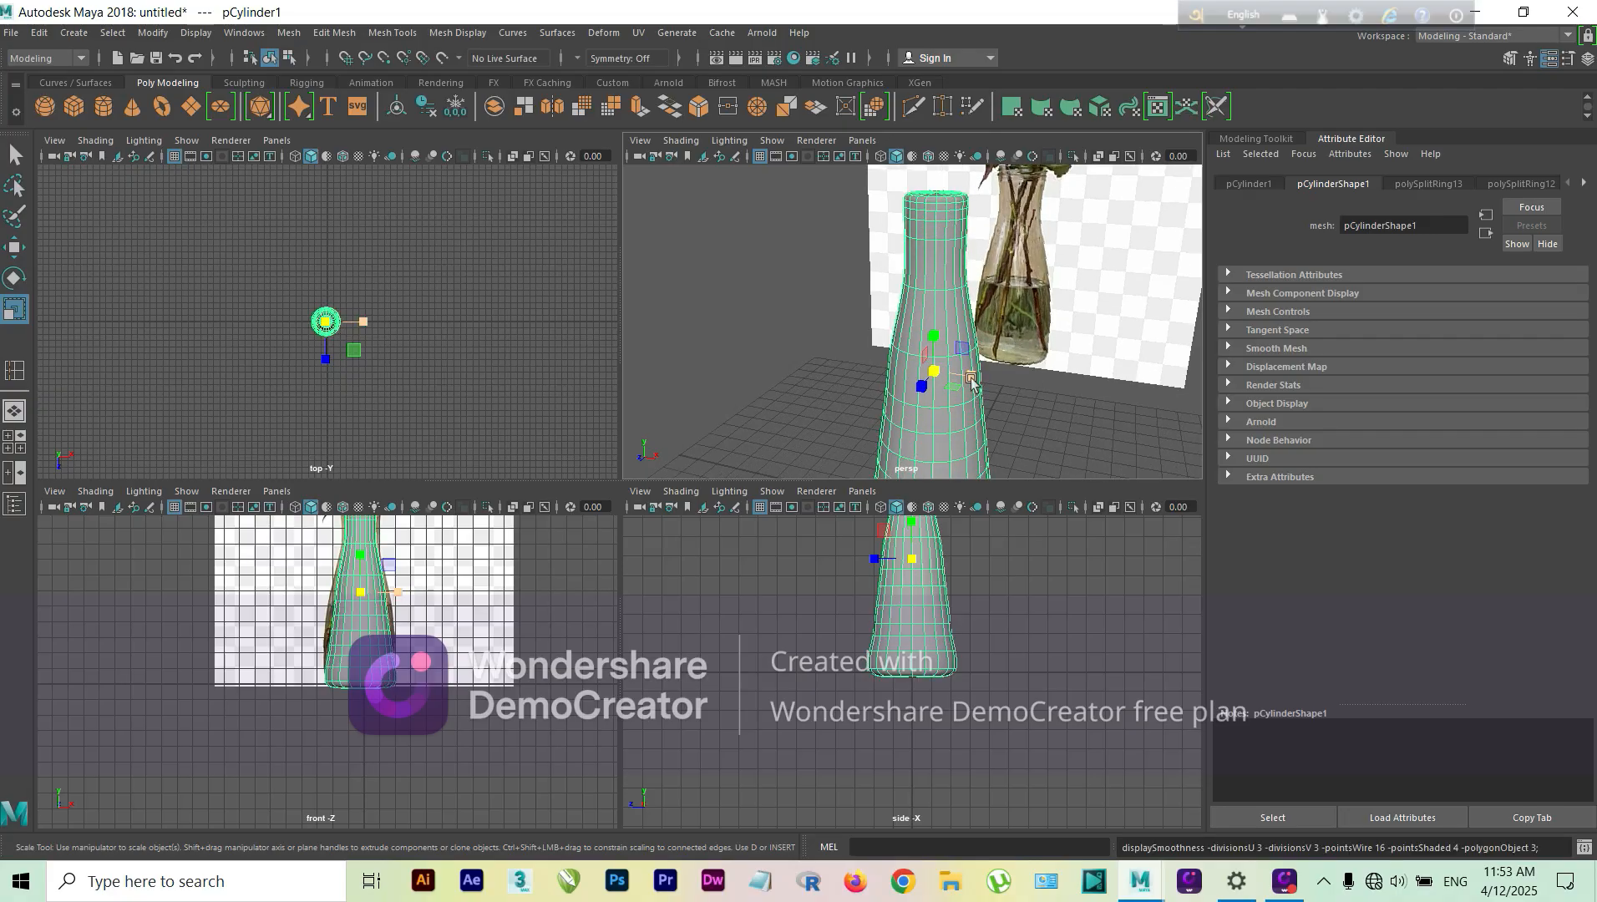
{"action": "middle_click_drag", "start_coordinate": [1011, 402], "coordinate": [1024, 366]}
{"action": "scroll", "coordinate": [1020, 401], "scroll_direction": "down", "scroll_amount": 5}
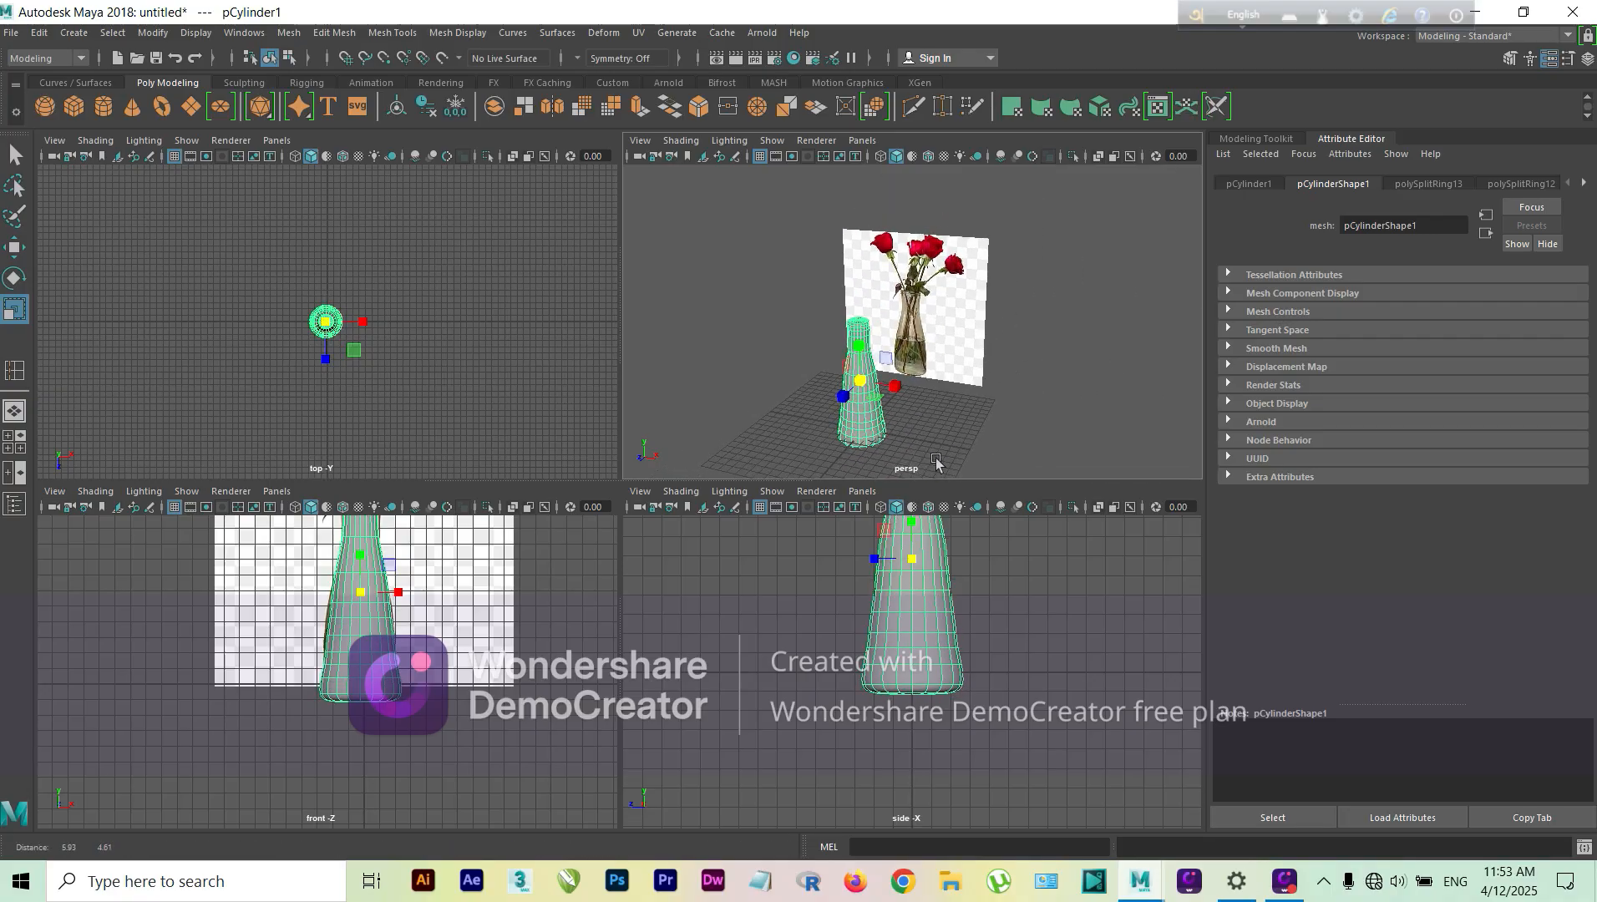
{"action": "mouse_move", "coordinate": [947, 401]}
{"action": "left_mouse_down", "text": "alt"}
{"action": "mouse_move", "coordinate": [857, 413]}
{"action": "mouse_move", "coordinate": [960, 432]}
{"action": "mouse_move", "coordinate": [934, 411]}
{"action": "left_mouse_up", "text": "alt"}
{"action": "key", "text": "1"}
Step: Delete the first few triangular cap faces at the front of the vase's mouth
{"action": "scroll", "coordinate": [958, 326], "scroll_direction": "up", "scroll_amount": 8}
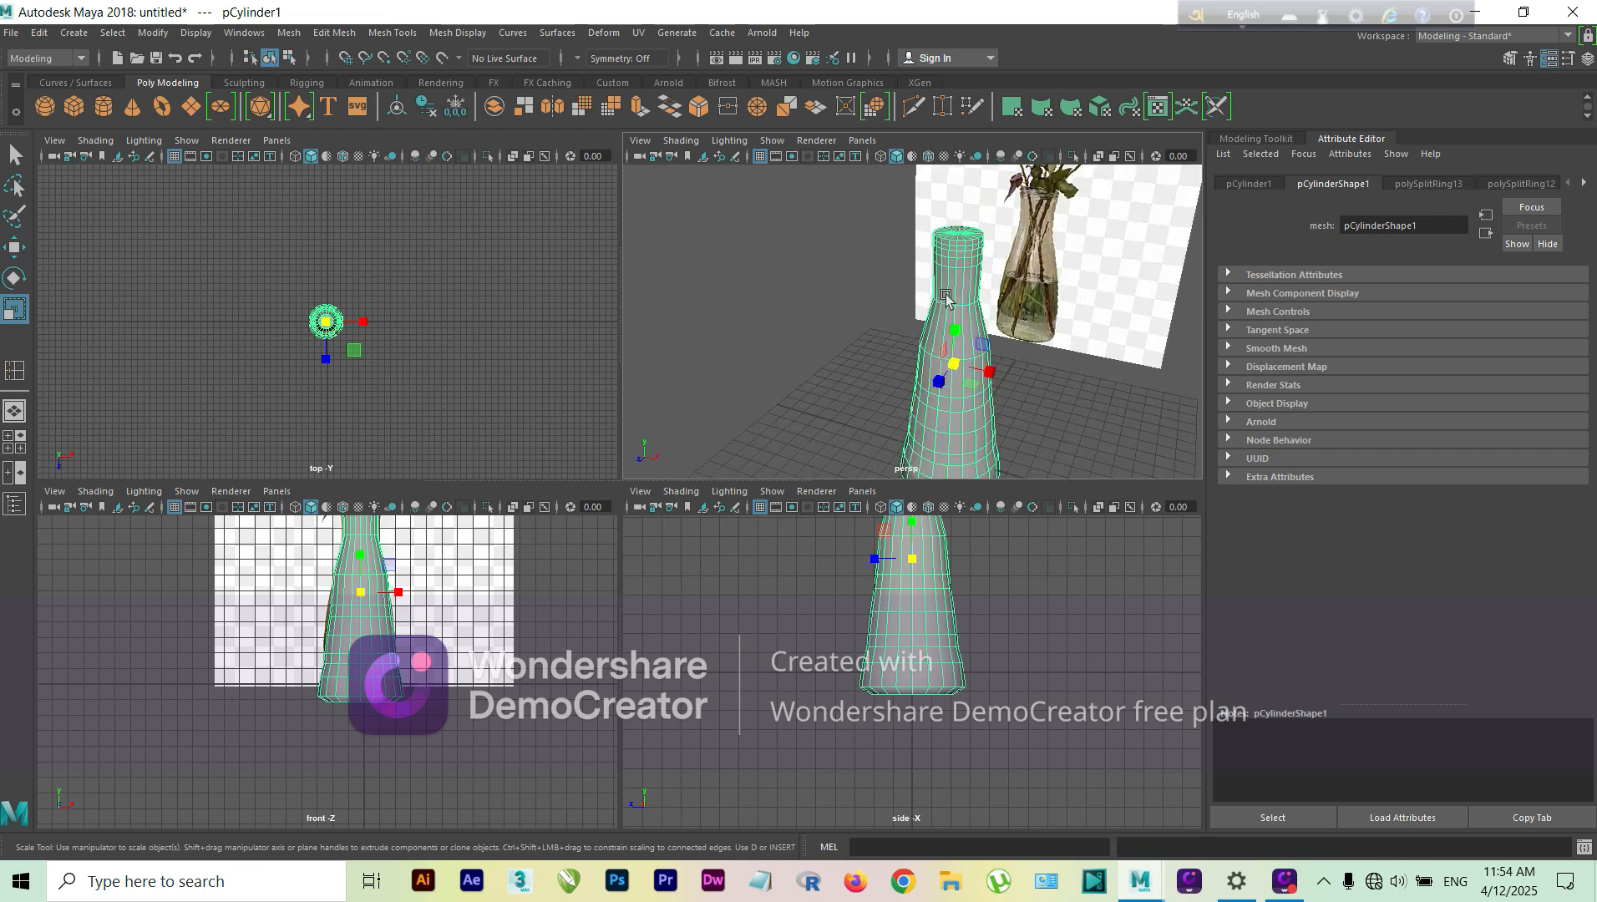
{"action": "middle_click_drag", "start_coordinate": [1083, 310], "coordinate": [1009, 490], "text": "alt"}
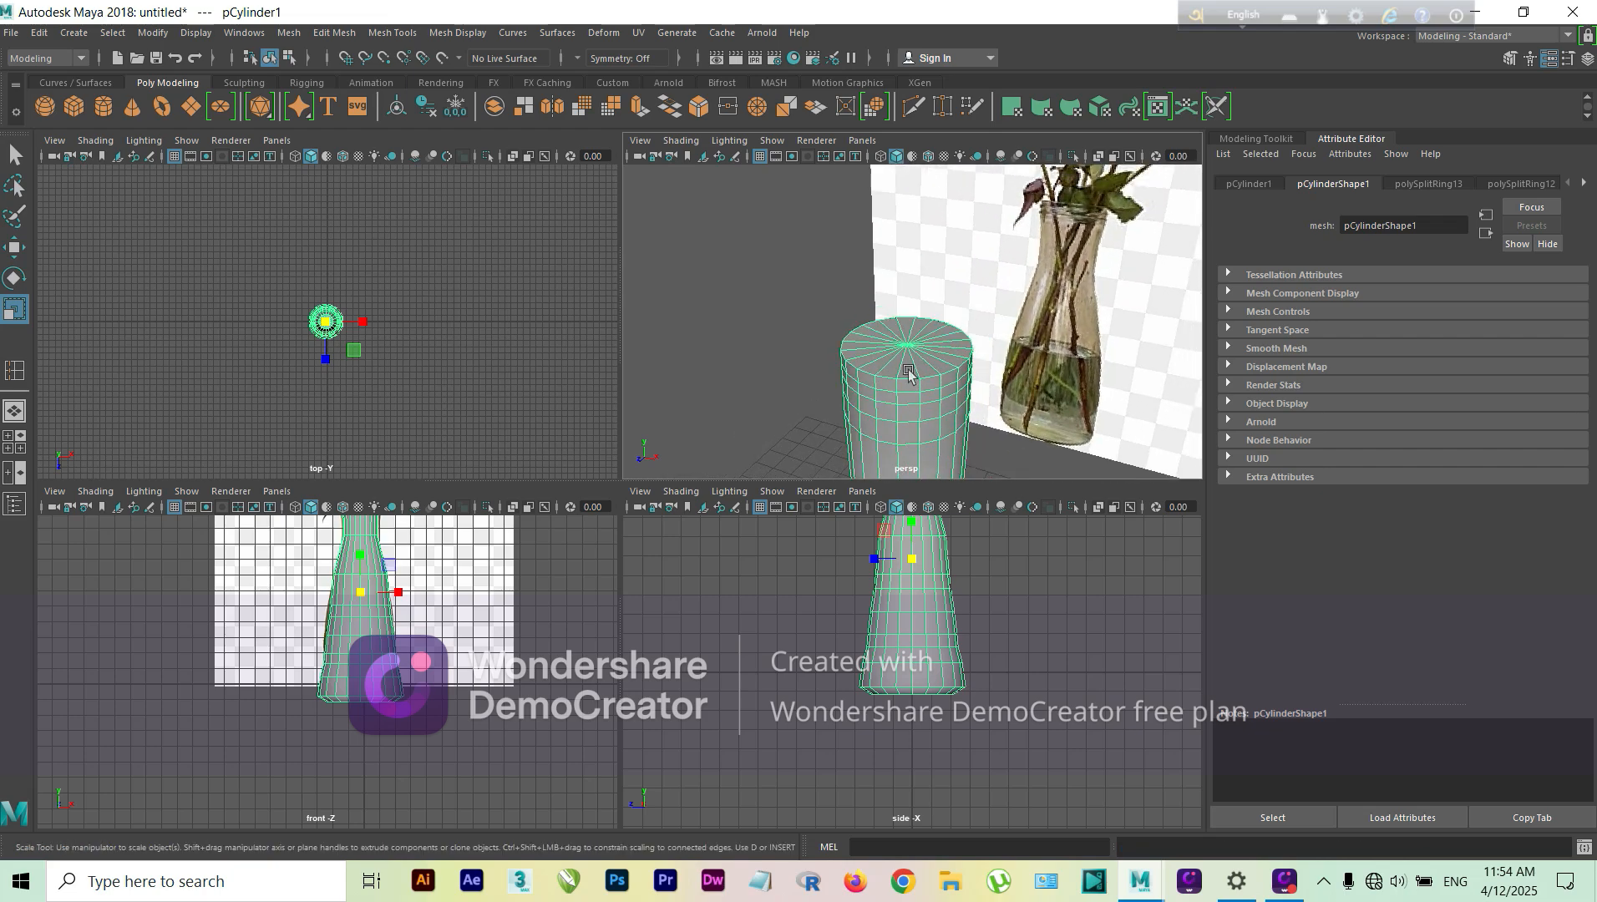
{"action": "right_click_drag", "start_coordinate": [930, 343], "coordinate": [907, 371]}
{"action": "left_click", "coordinate": [907, 372]}
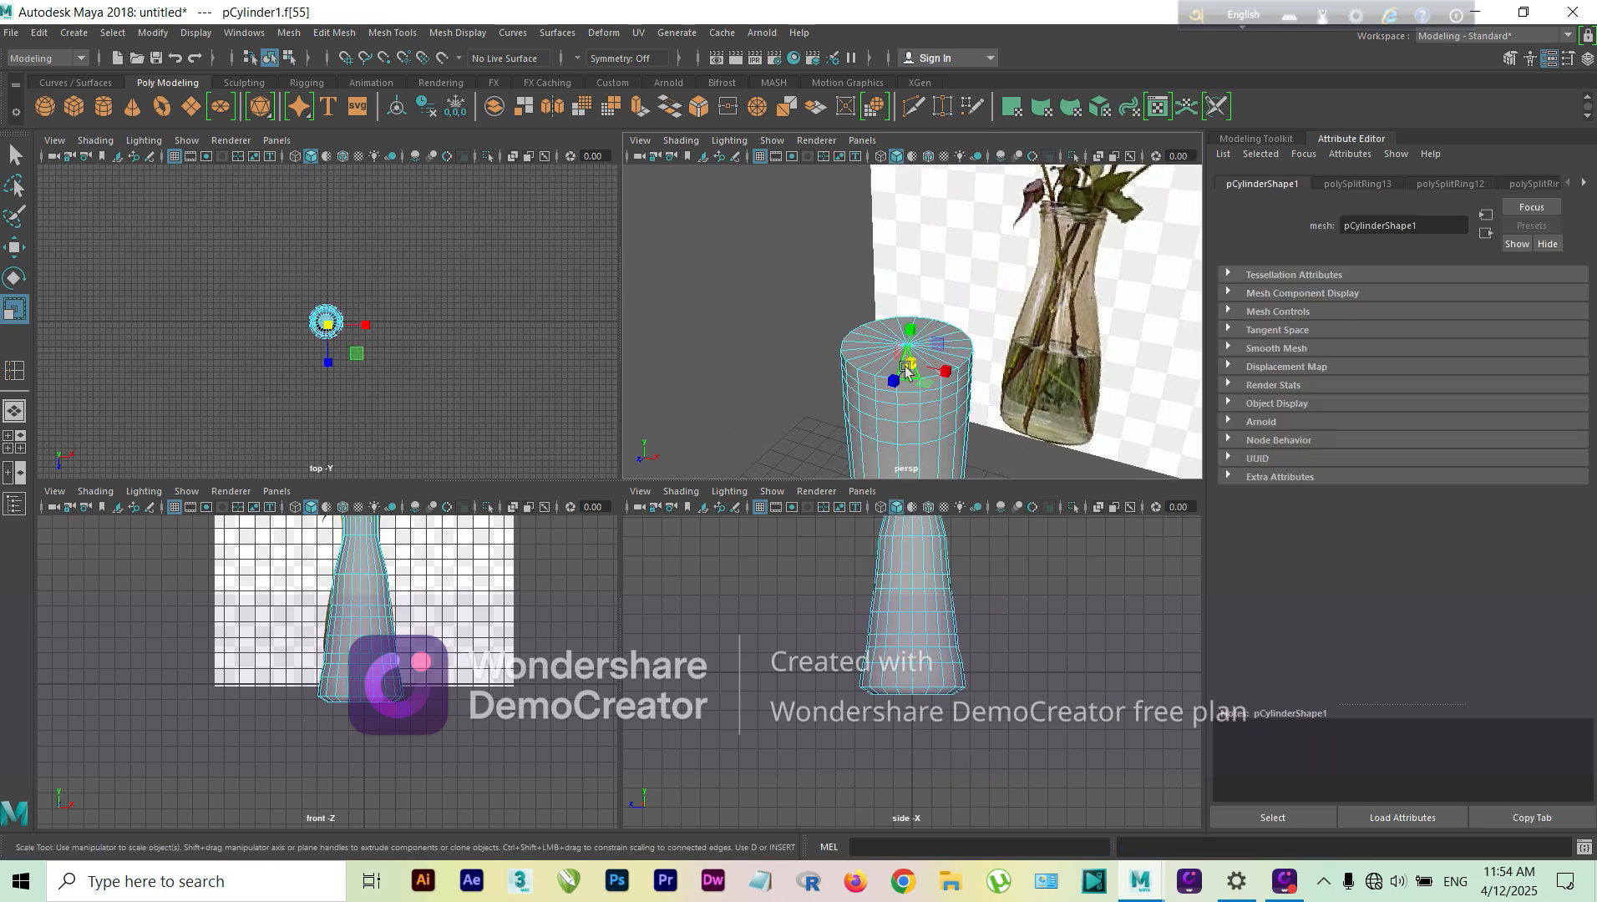
{"action": "left_click", "coordinate": [863, 343]}
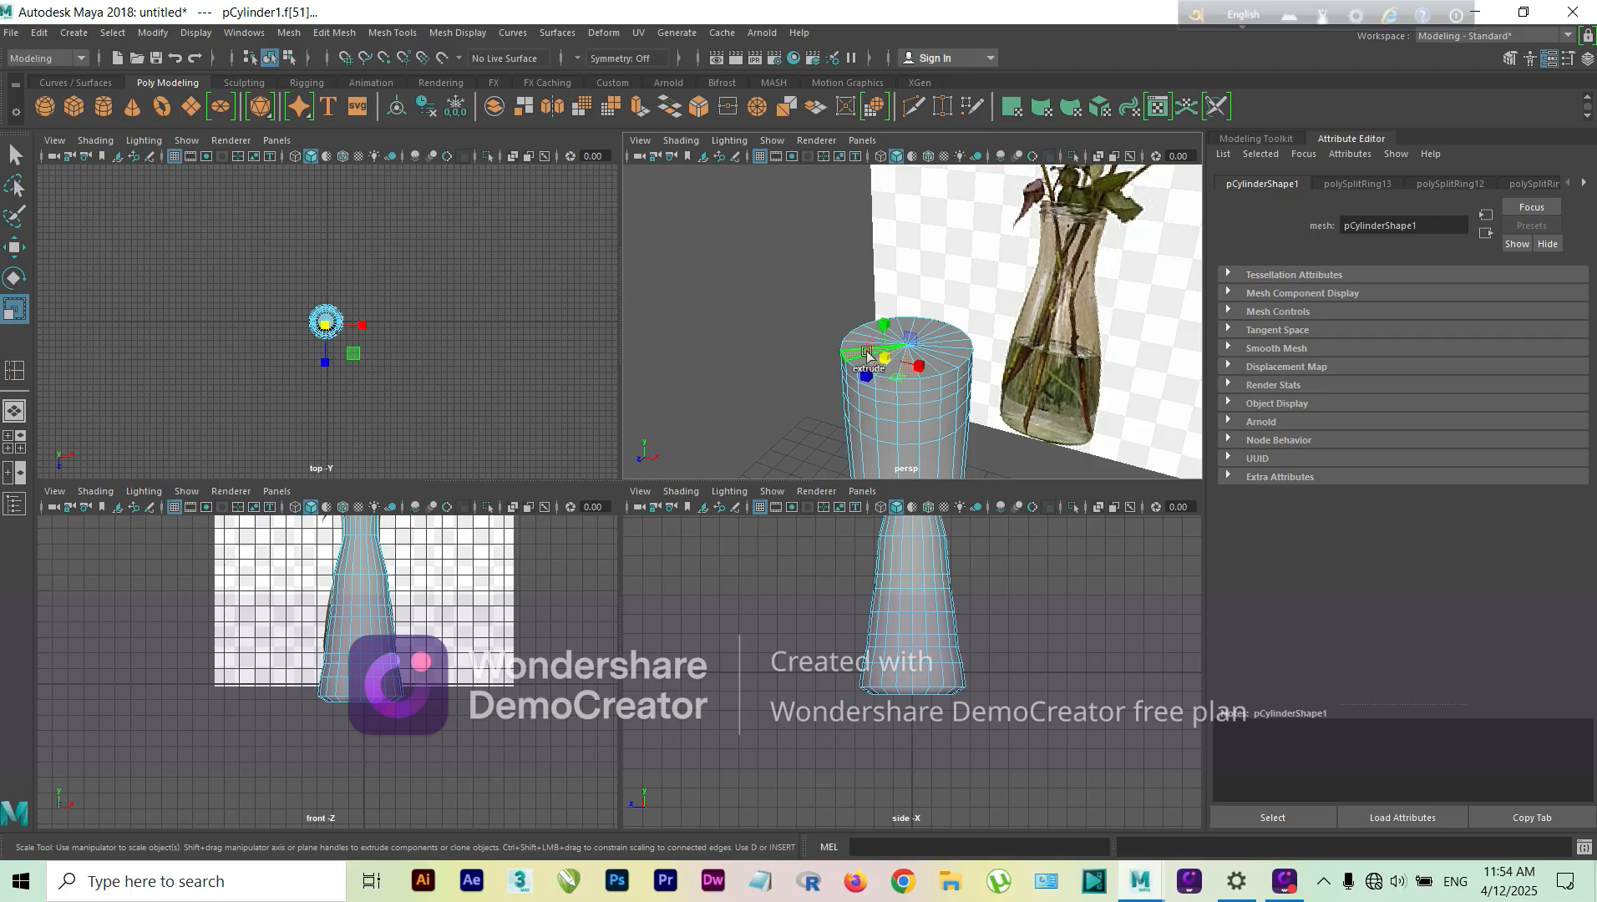
{"action": "left_click", "coordinate": [1020, 383]}
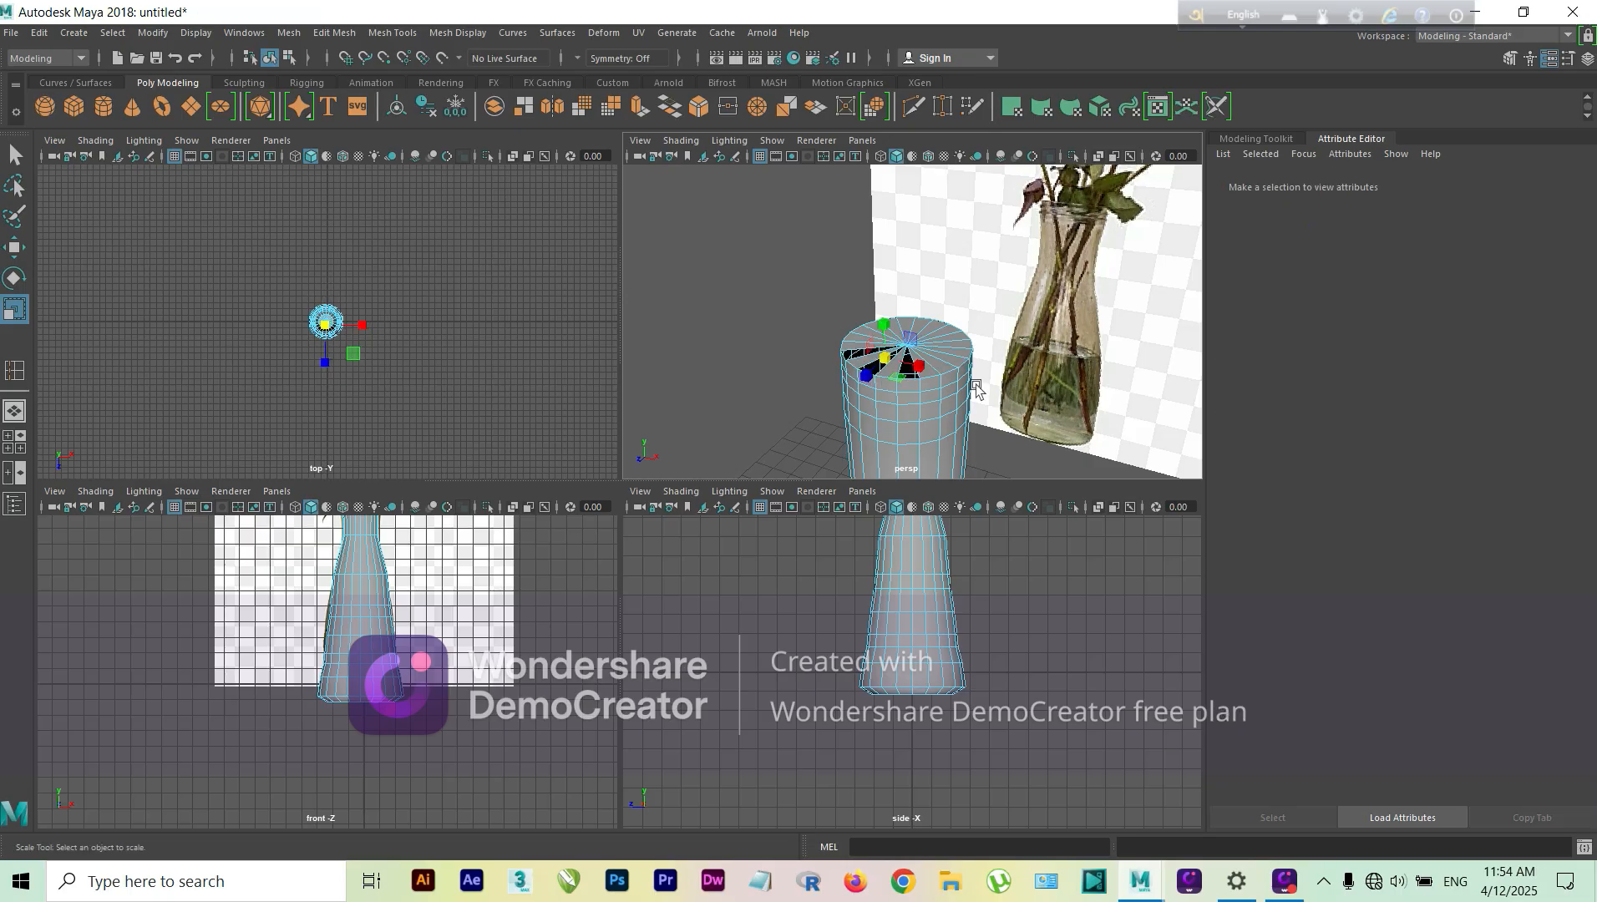
Step: Select and delete the remaining triangular cap faces so the vase's mouth is completely open
{"action": "scroll", "coordinate": [892, 367], "scroll_direction": "up", "scroll_amount": 5}
{"action": "left_click", "coordinate": [868, 386]}
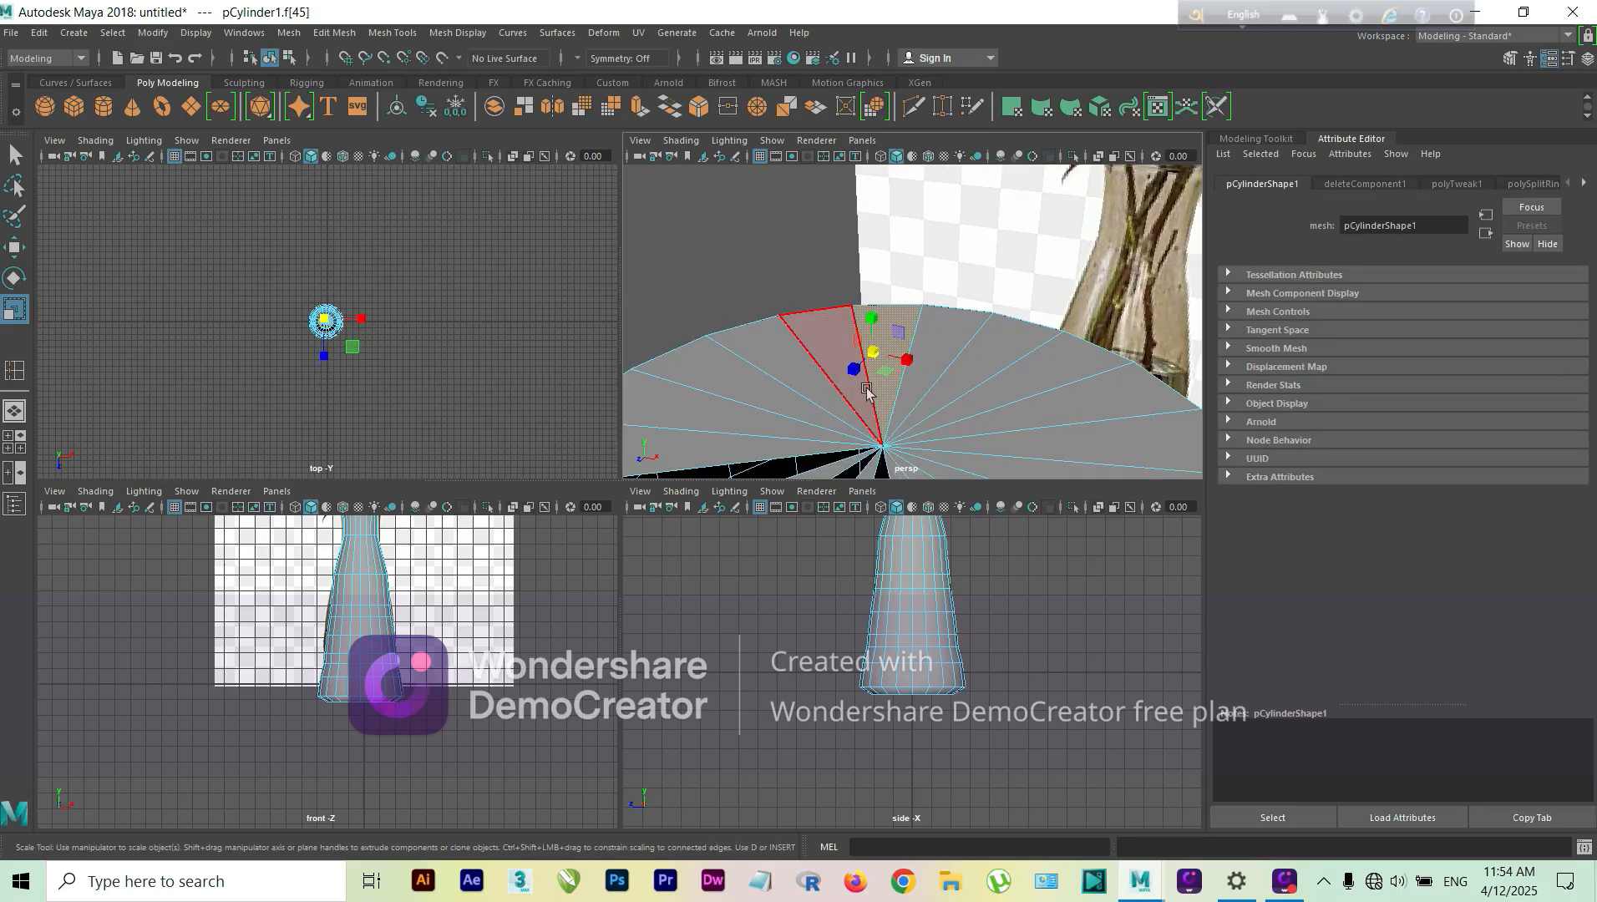
{"action": "left_click_drag", "start_coordinate": [827, 363], "coordinate": [791, 360], "text": "shift"}
{"action": "left_click", "coordinate": [859, 384], "text": "shift"}
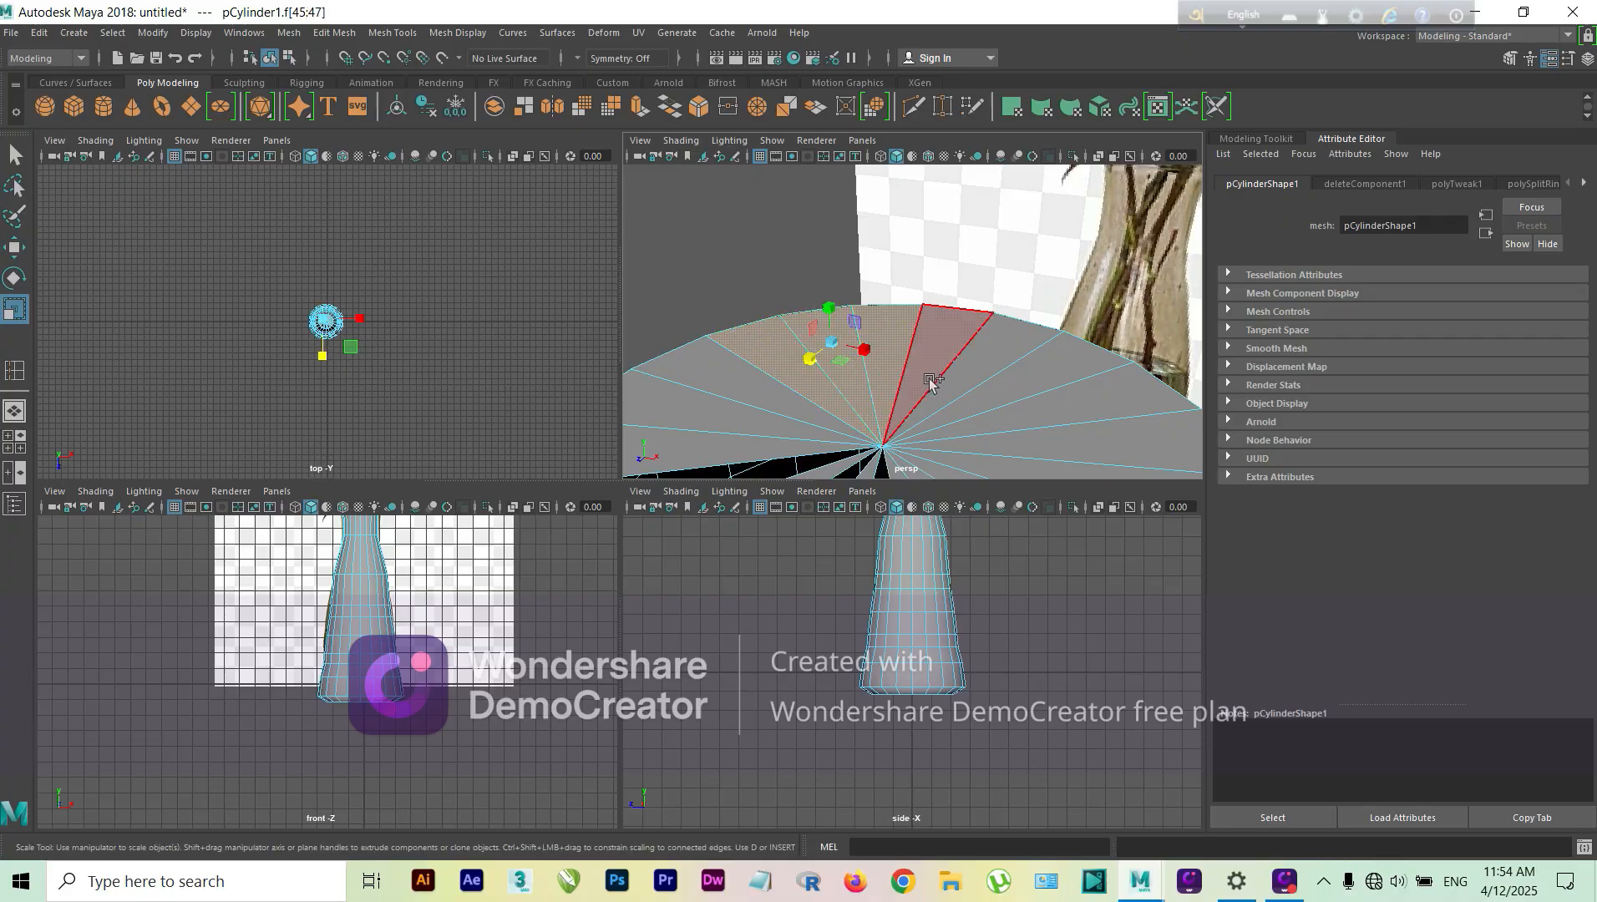
{"action": "left_click", "coordinate": [933, 382], "text": "shift"}
{"action": "left_click", "coordinate": [963, 383], "text": "shift"}
{"action": "left_click", "coordinate": [1001, 393], "text": "shift"}
{"action": "left_click", "coordinate": [1028, 412], "text": "shift"}
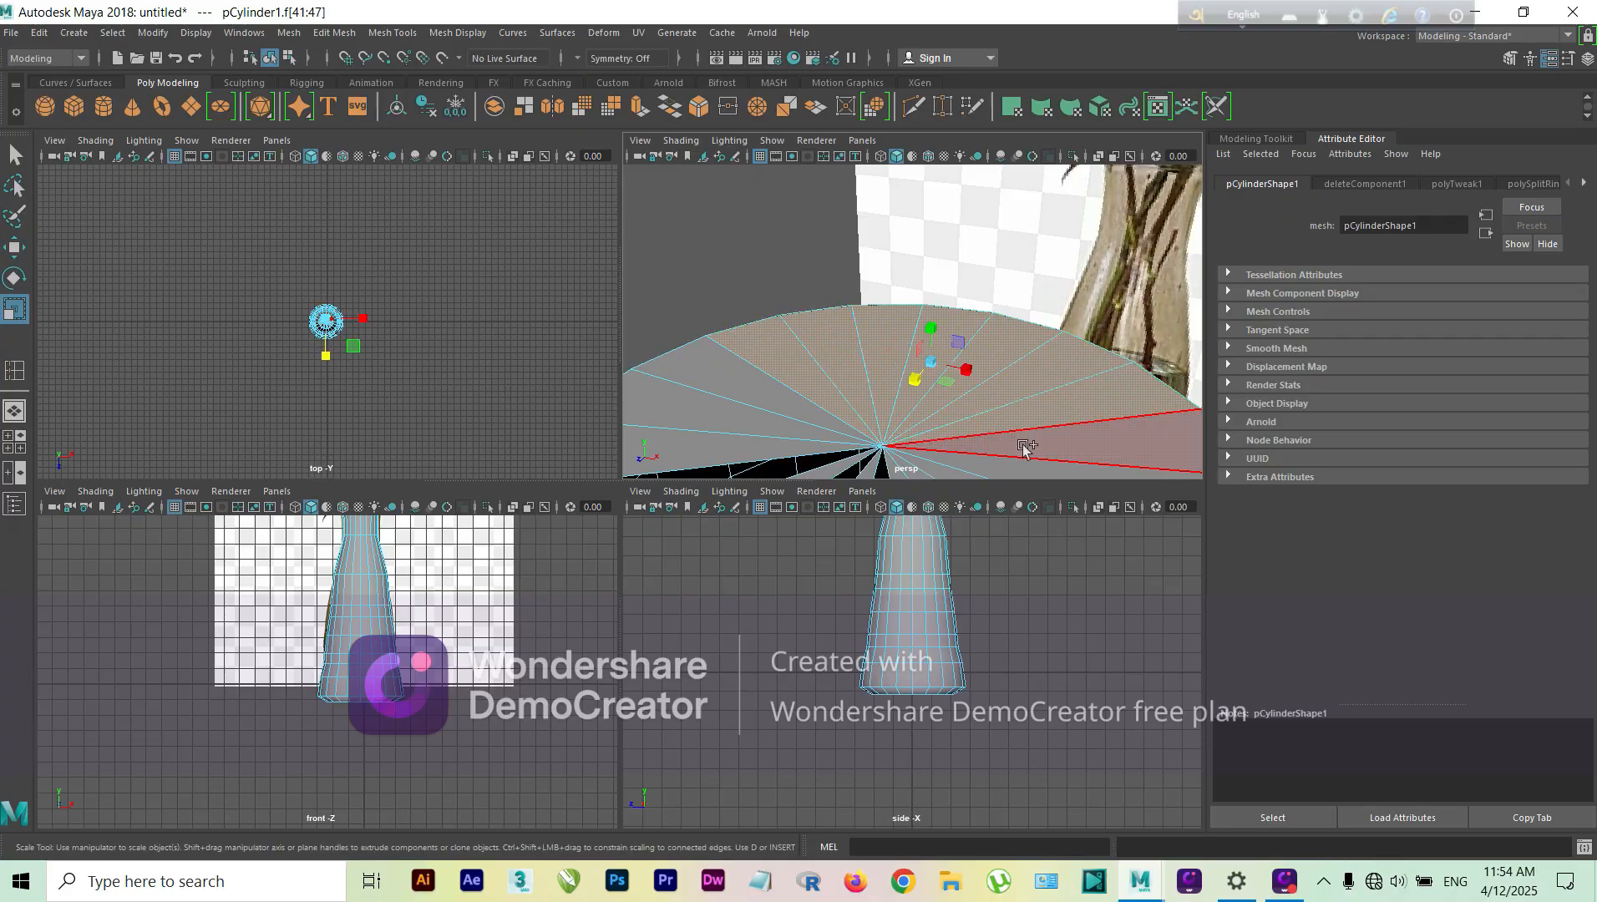
{"action": "left_click", "coordinate": [1023, 446], "text": "shift"}
{"action": "left_click", "coordinate": [1003, 465], "text": "shift"}
{"action": "left_click", "coordinate": [950, 471], "text": "shift"}
{"action": "left_click", "coordinate": [901, 472], "text": "shift"}
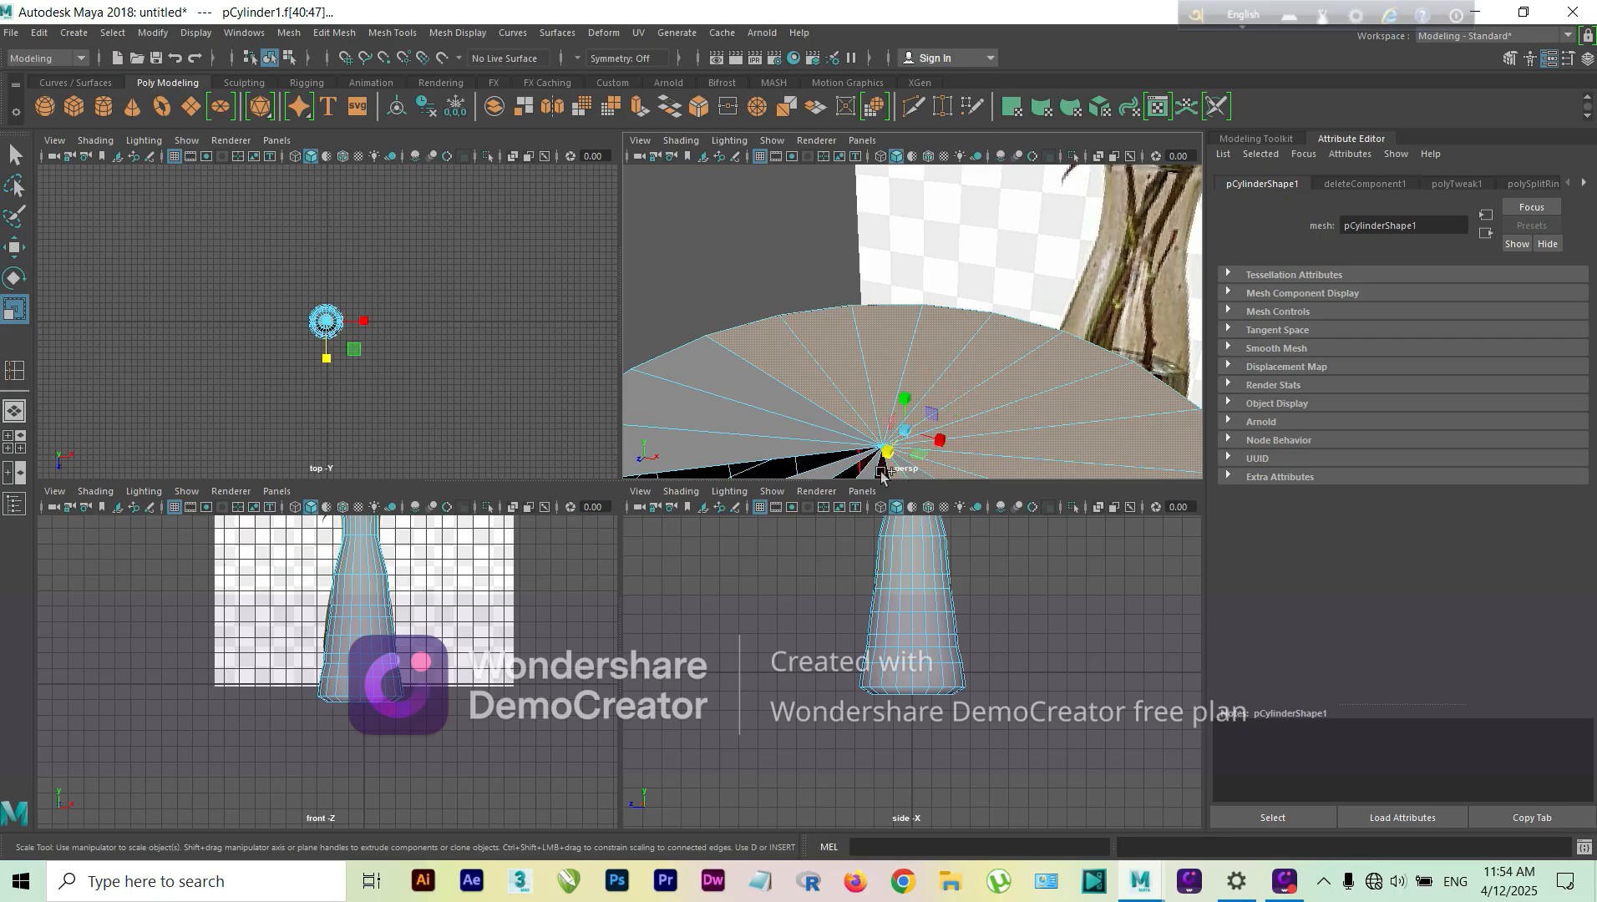
{"action": "left_click", "coordinate": [853, 469], "text": "shift"}
{"action": "left_click", "coordinate": [796, 443], "text": "shift"}
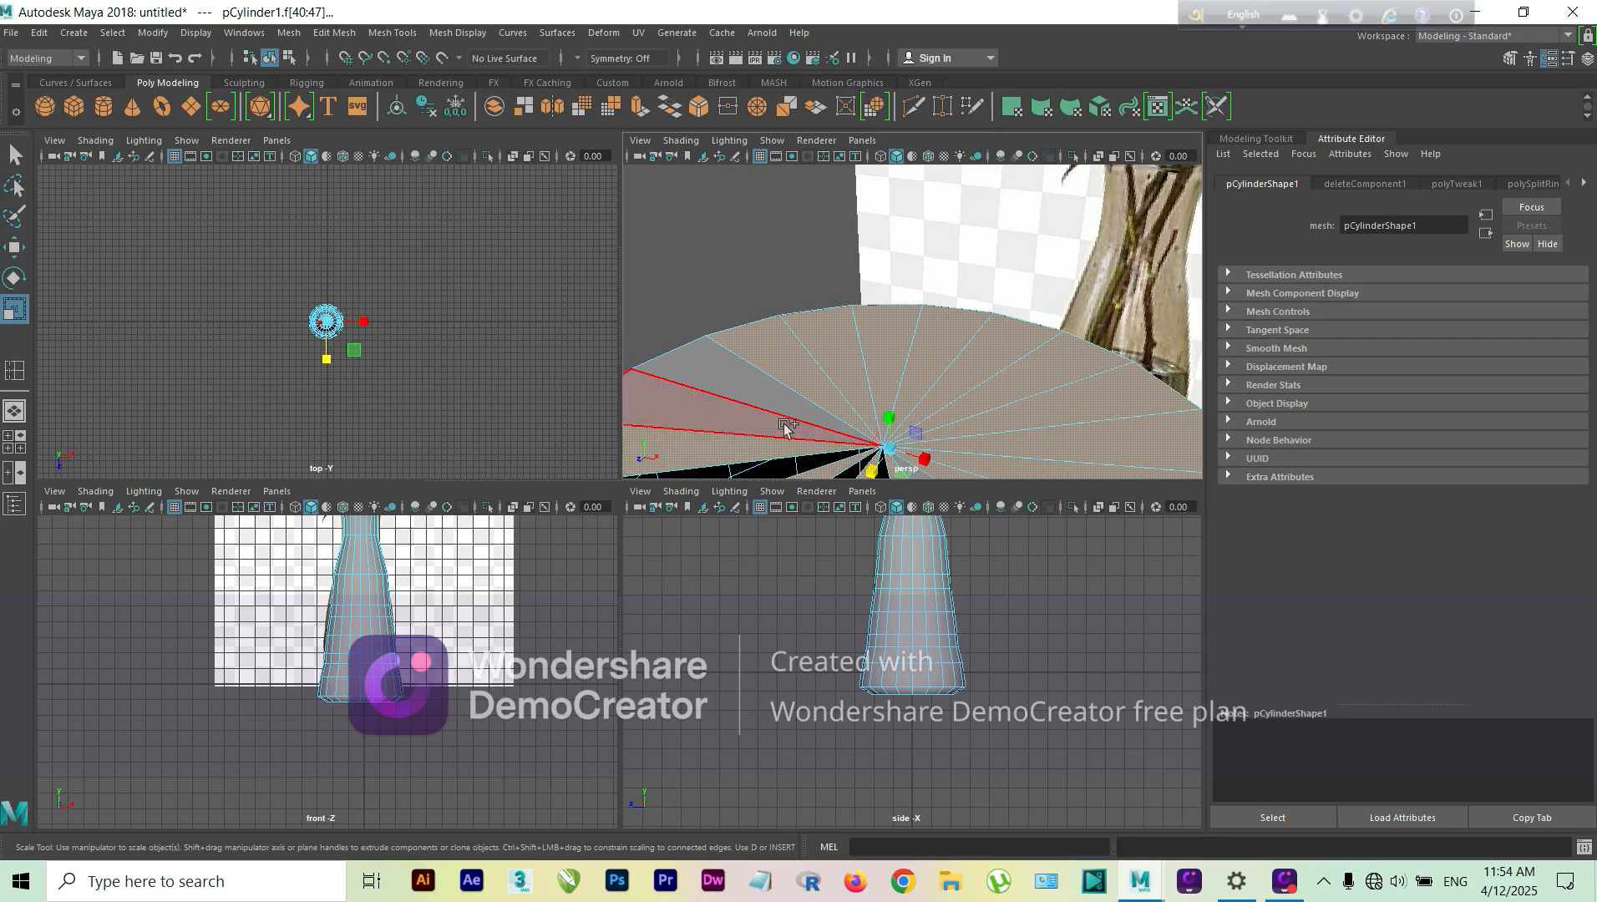
{"action": "left_click", "coordinate": [784, 422], "text": "shift"}
{"action": "left_click", "coordinate": [784, 403], "text": "shift"}
{"action": "key", "text": "Delete"}
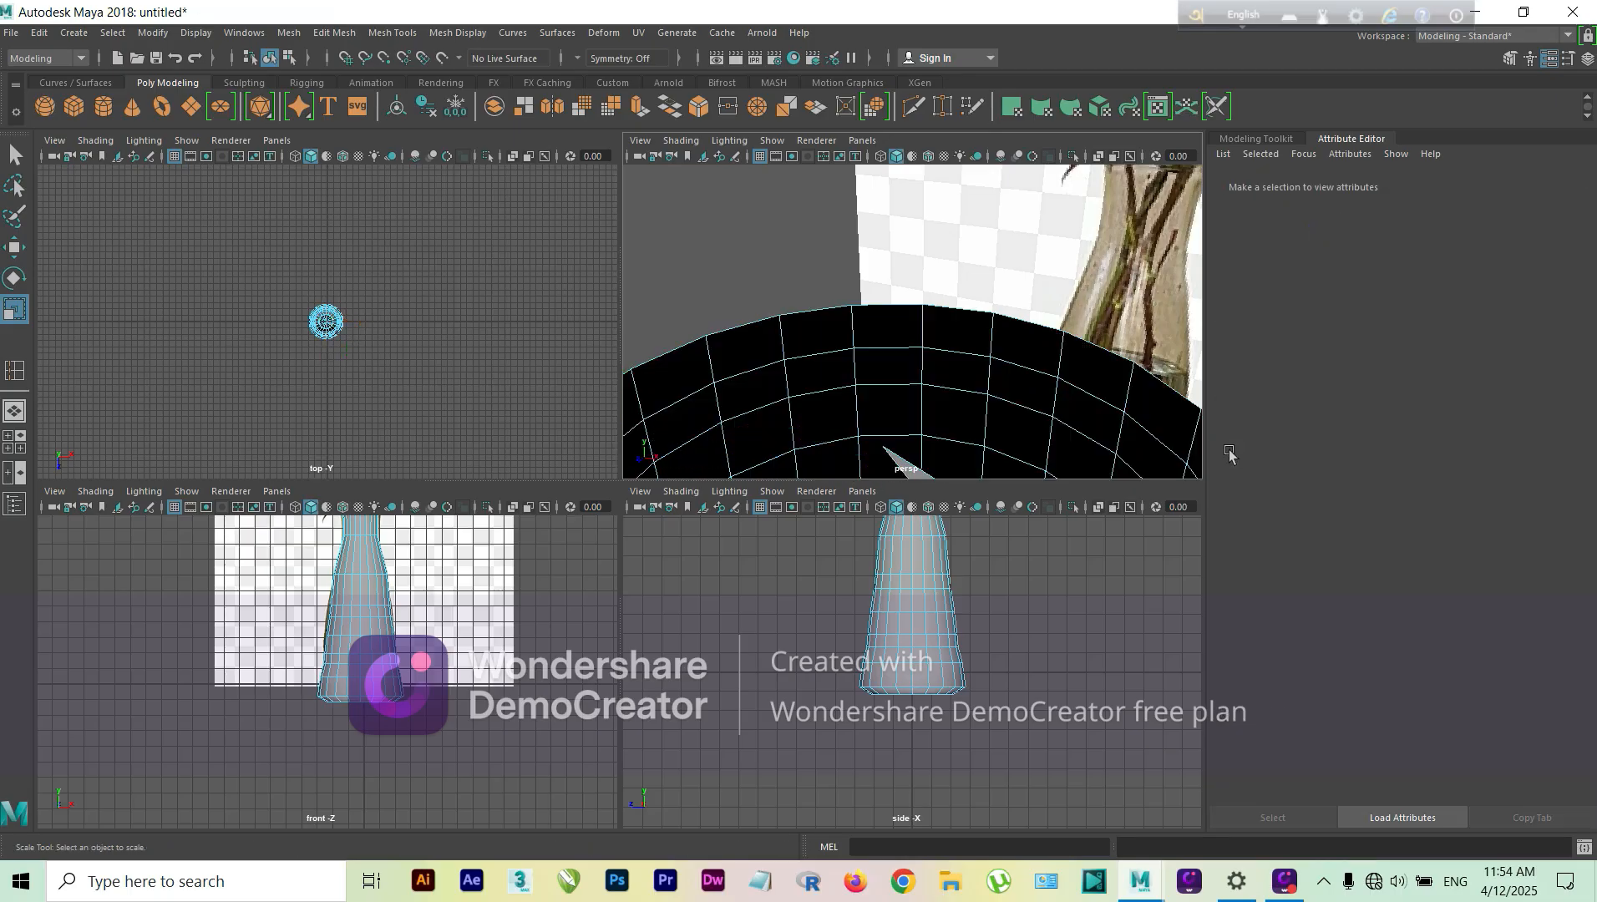
{"action": "scroll", "coordinate": [1003, 426], "scroll_direction": "down", "scroll_amount": 5}
{"action": "left_click", "coordinate": [941, 368]}
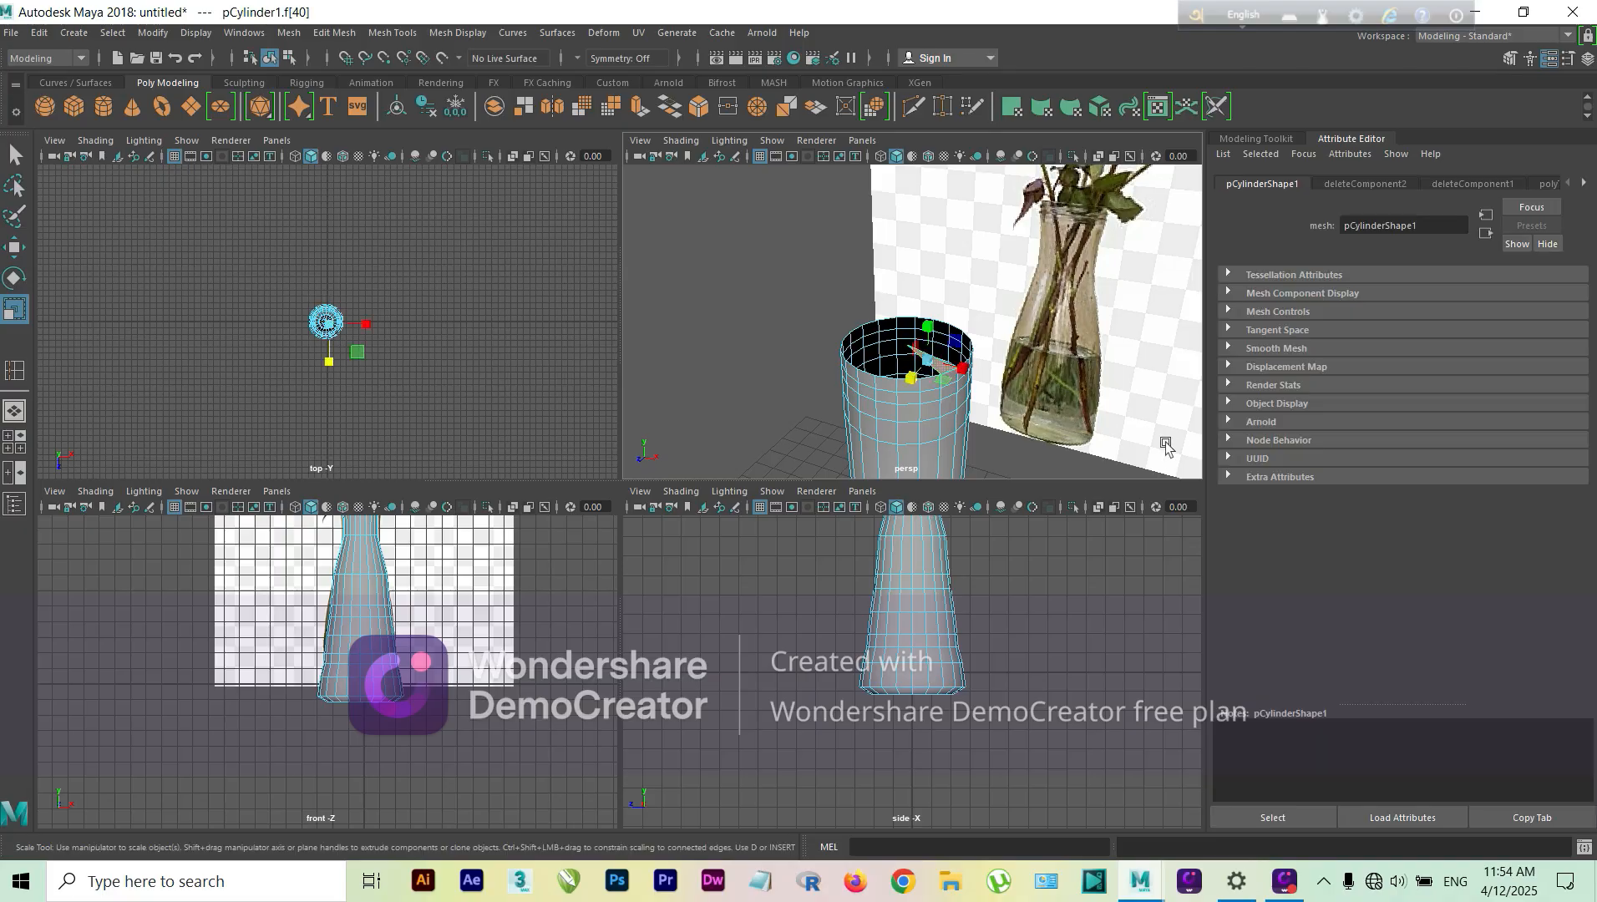
{"action": "left_click", "coordinate": [1156, 457]}
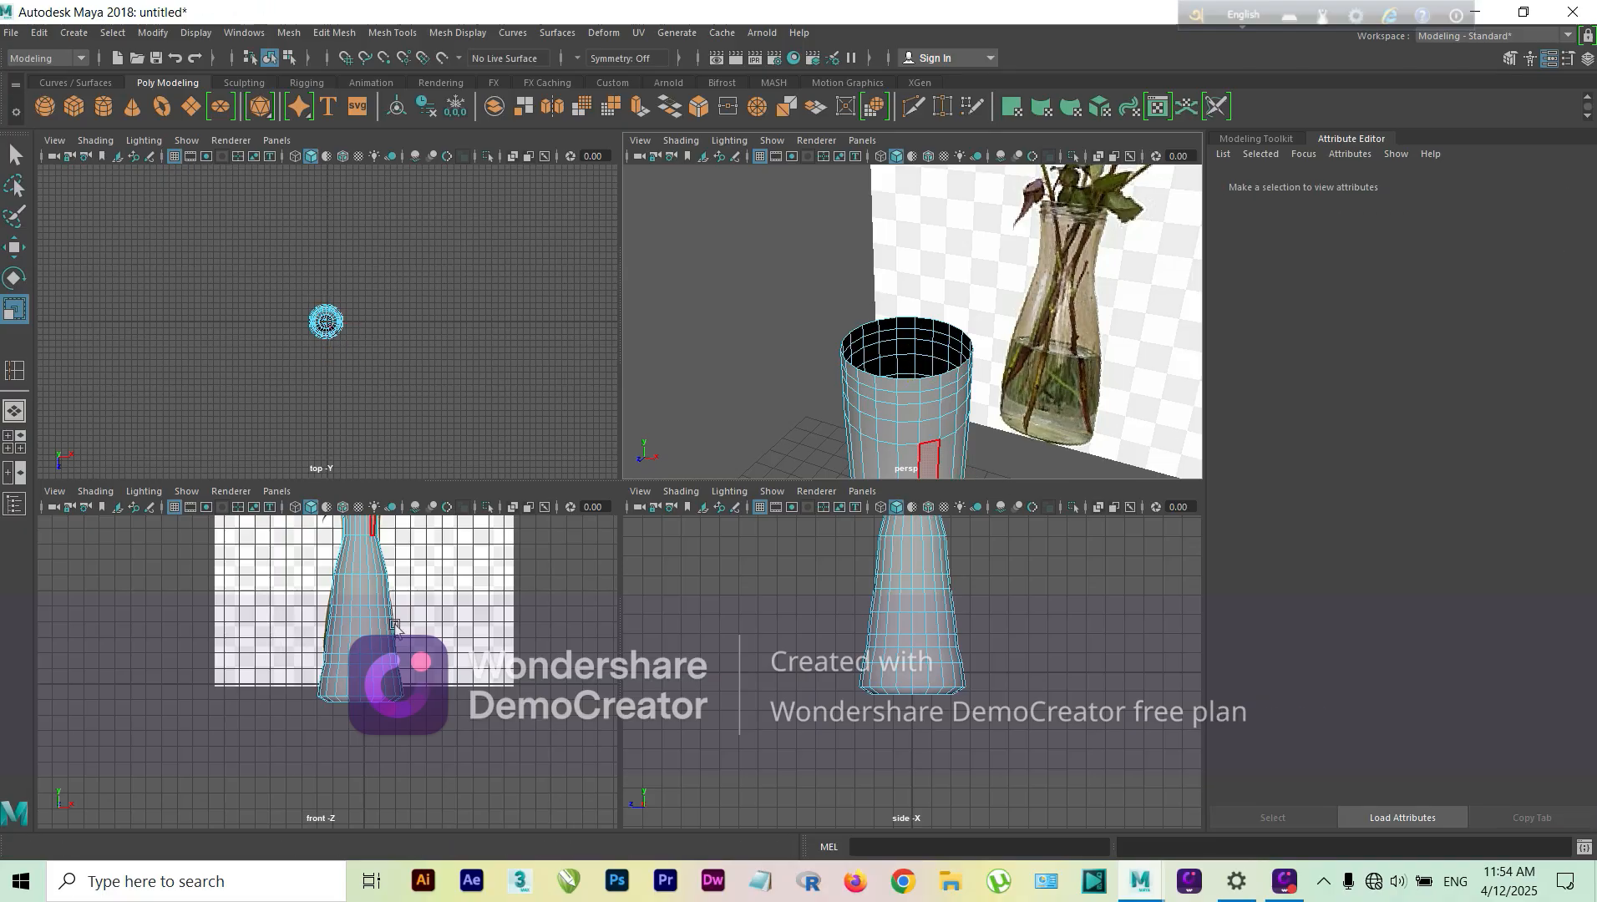
Step: Switch the vase back to object mode and raise it to about 7.02 in Y so its base sits on the grid
{"action": "scroll", "coordinate": [395, 625], "scroll_direction": "down", "scroll_amount": 3}
{"action": "scroll", "coordinate": [975, 438], "scroll_direction": "down", "scroll_amount": 5}
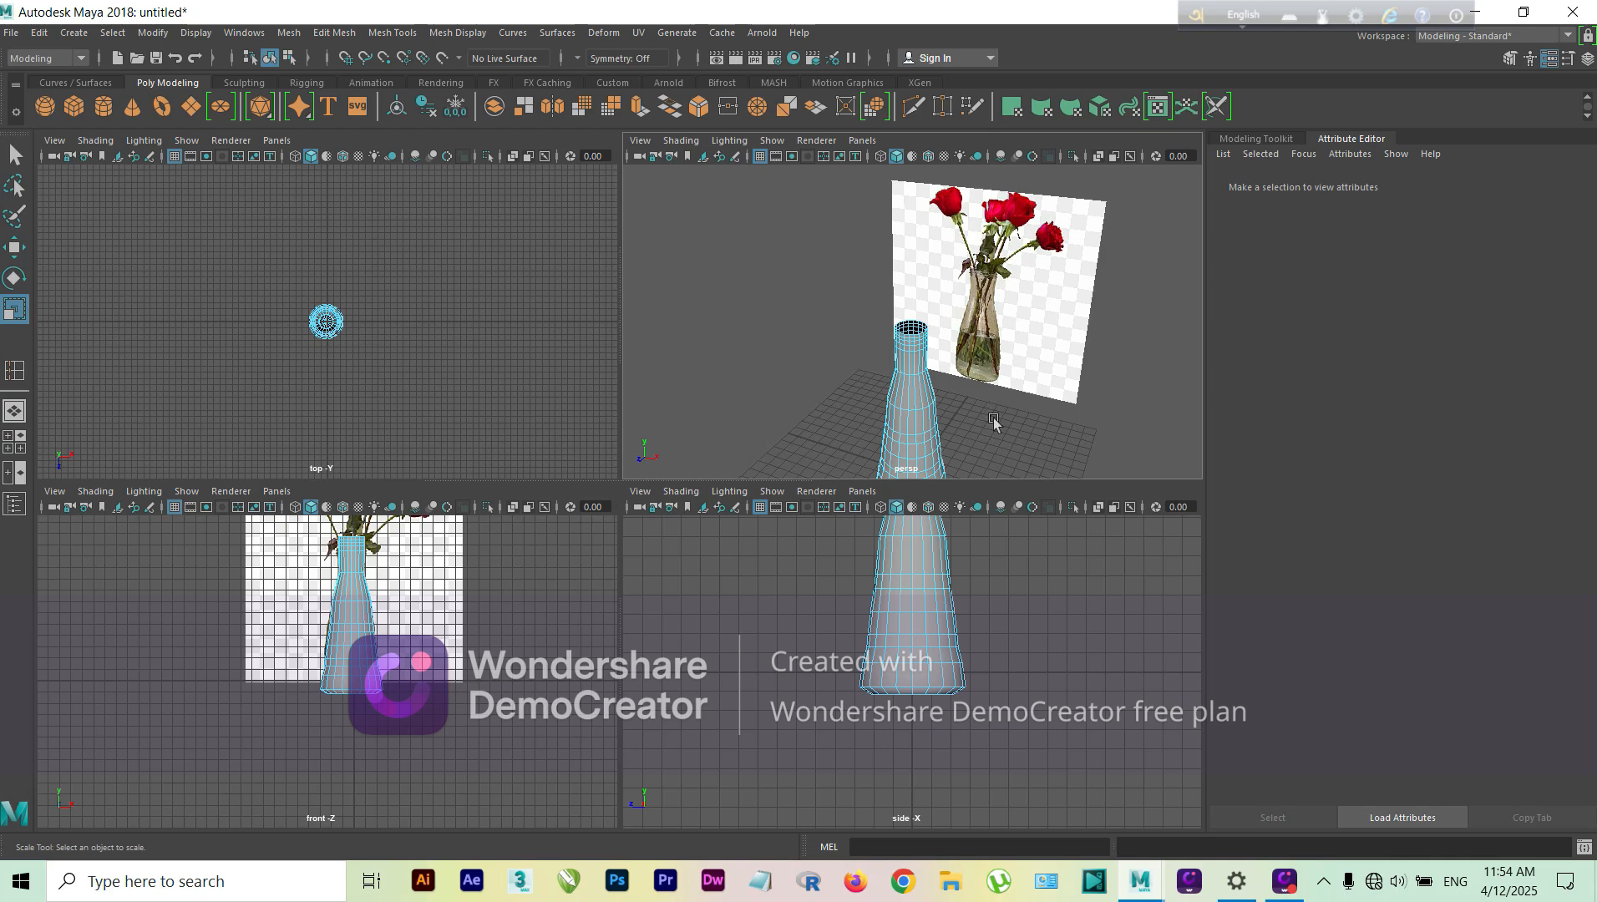
{"action": "left_click", "coordinate": [16, 155]}
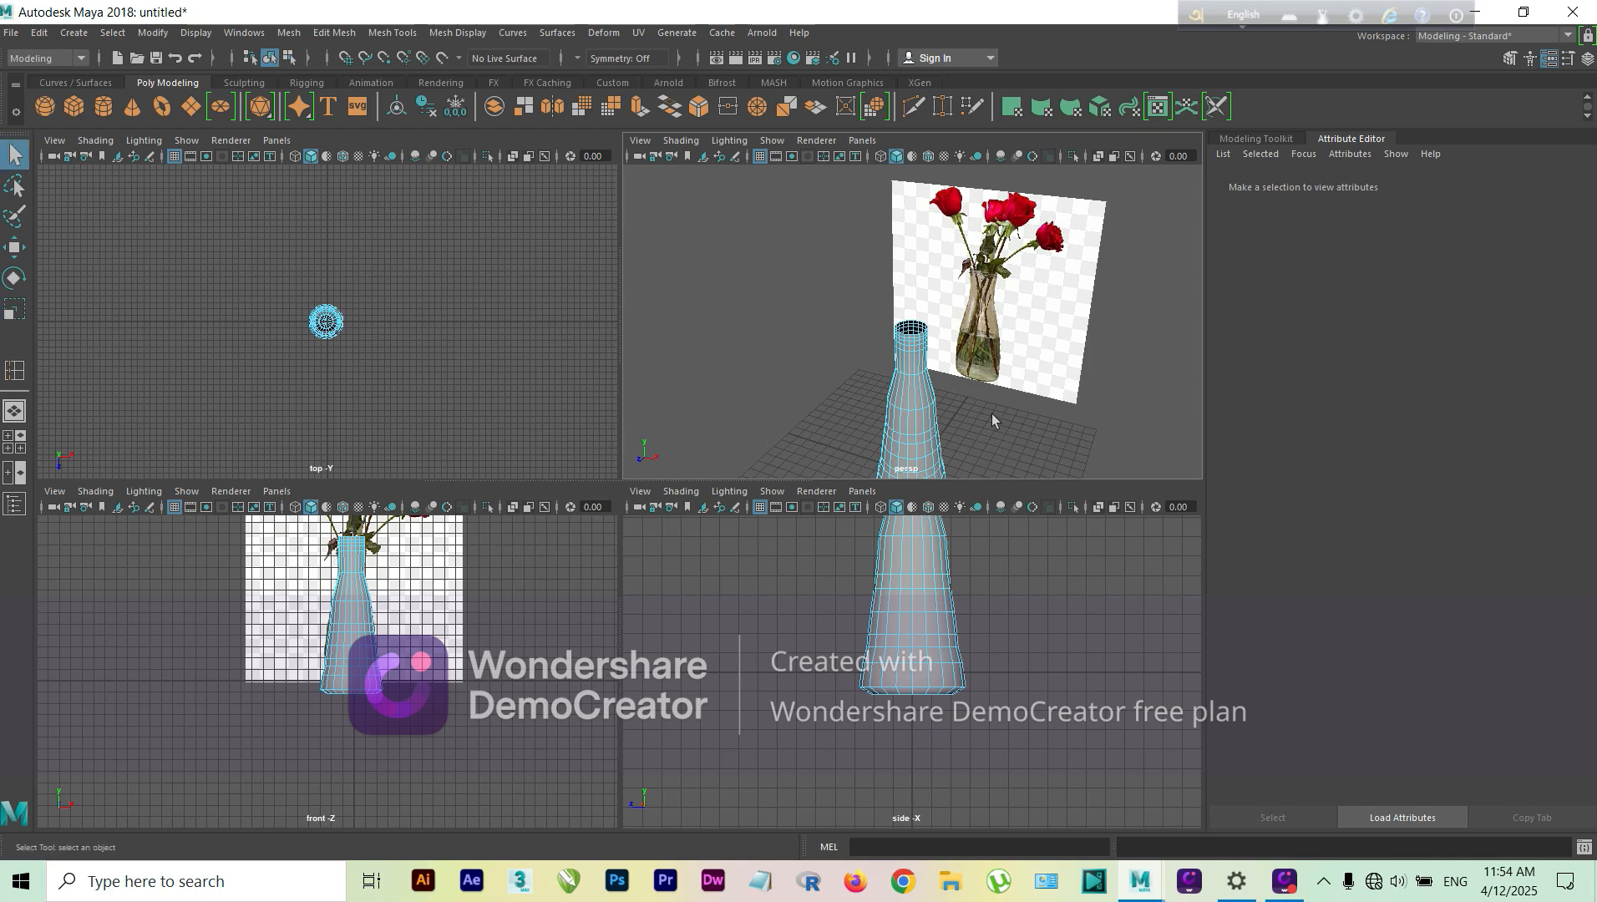
{"action": "left_click_drag", "start_coordinate": [992, 420], "coordinate": [1025, 343], "text": "alt"}
{"action": "left_click", "coordinate": [936, 343]}
{"action": "right_click_drag", "start_coordinate": [937, 337], "coordinate": [995, 324]}
{"action": "key", "text": "w"}
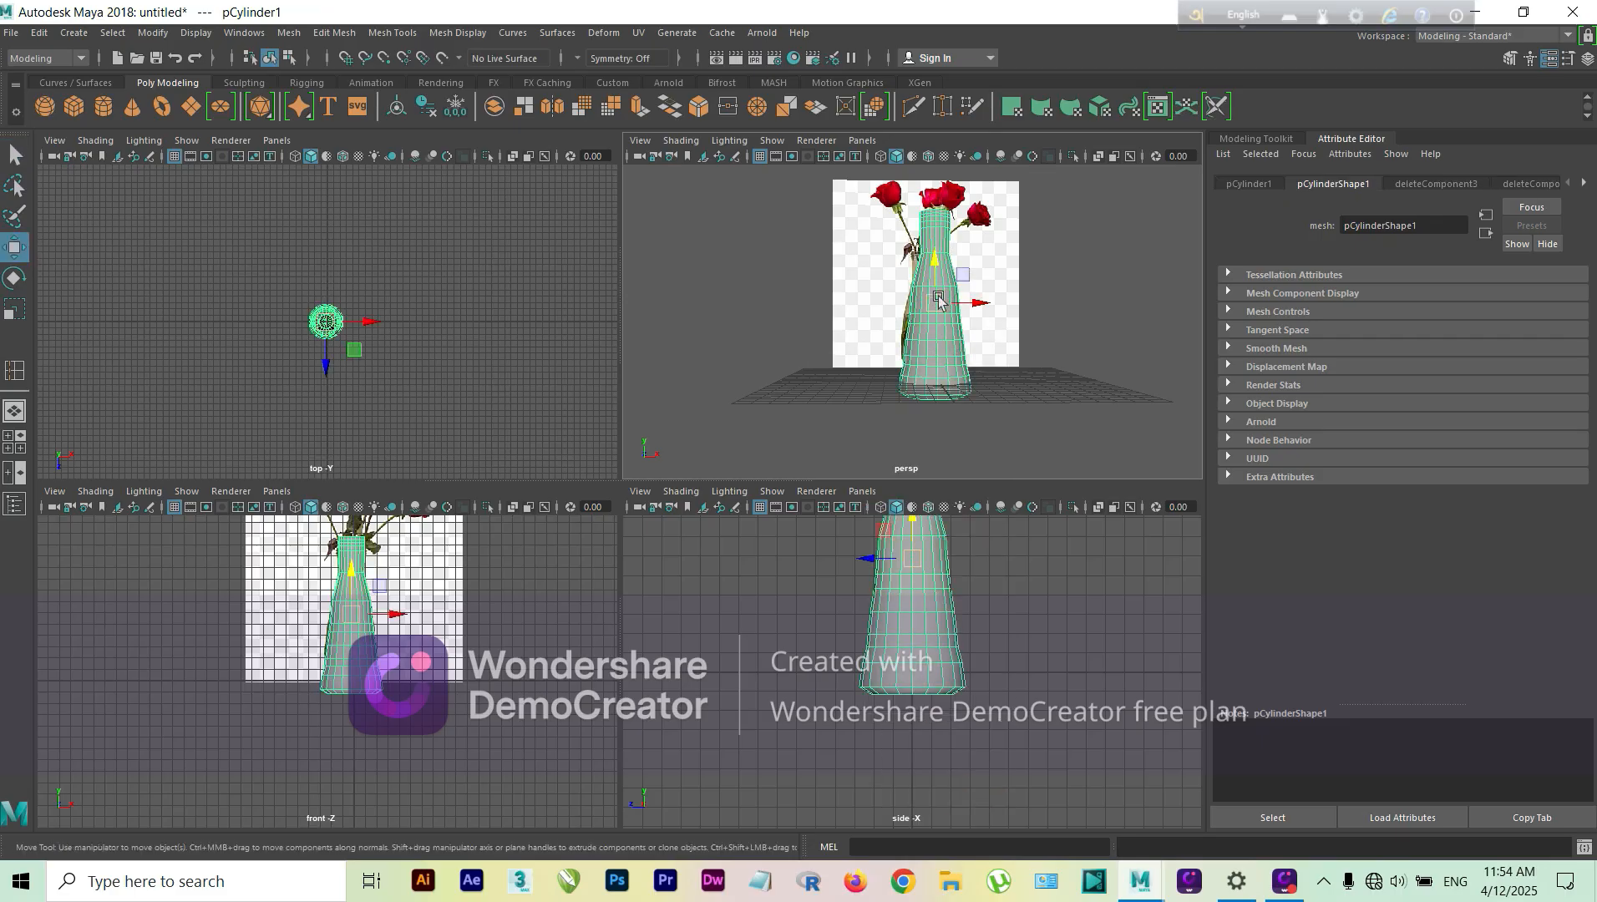
{"action": "left_click_drag", "start_coordinate": [928, 278], "coordinate": [927, 264]}
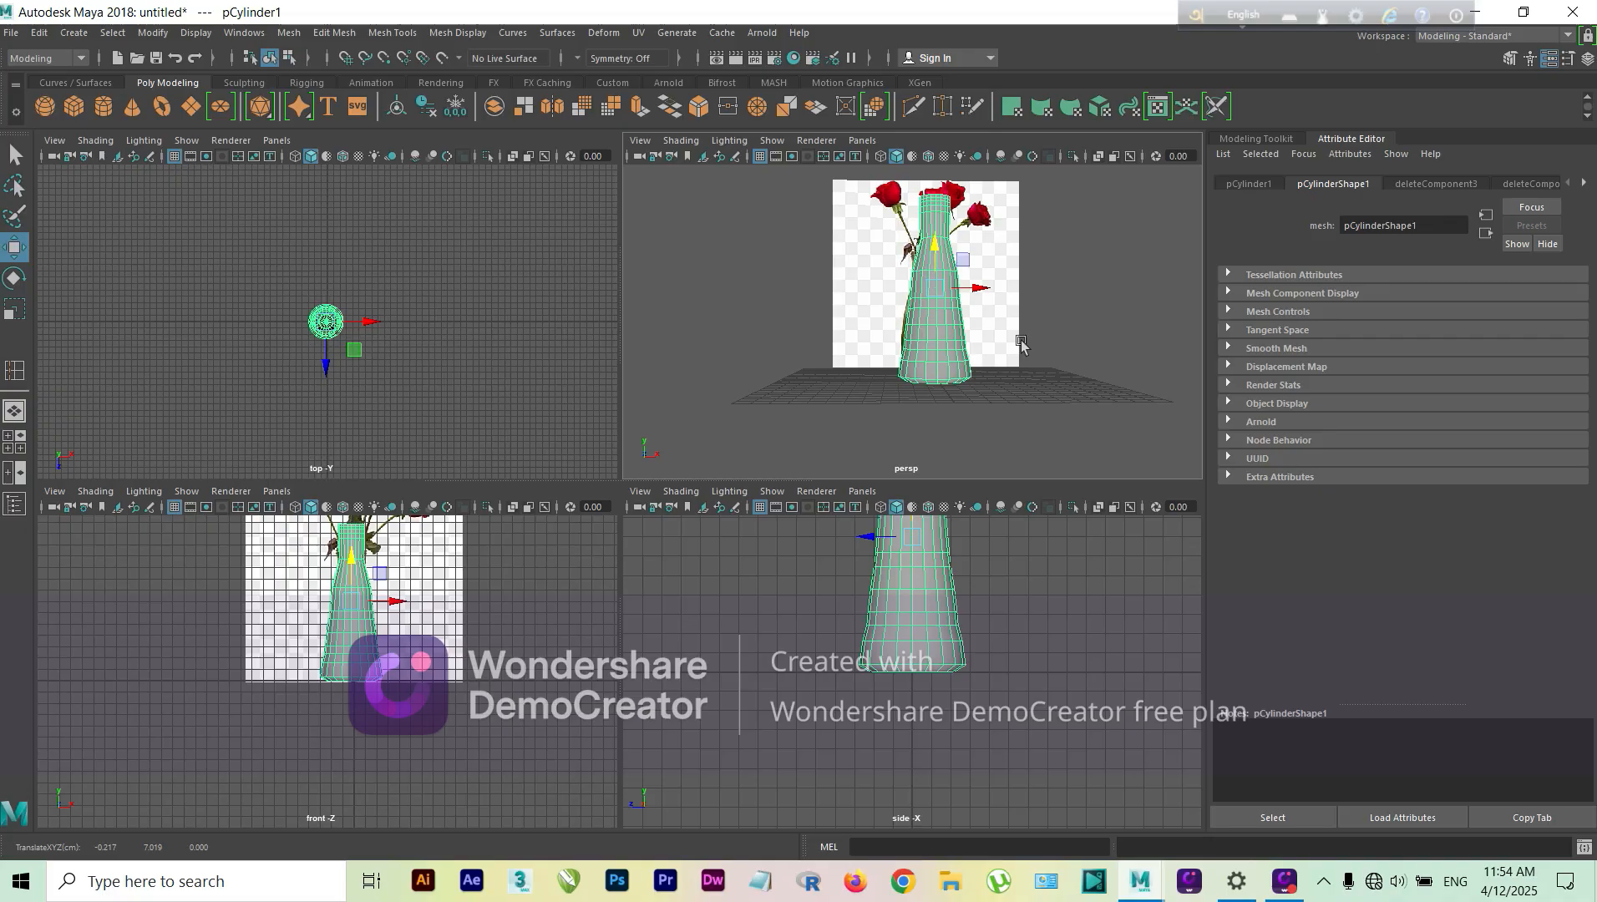
Step: Display the vase with smooth preview and examine it from several angles against the reference photo
{"action": "left_click_drag", "start_coordinate": [1020, 343], "coordinate": [922, 420], "text": "alt"}
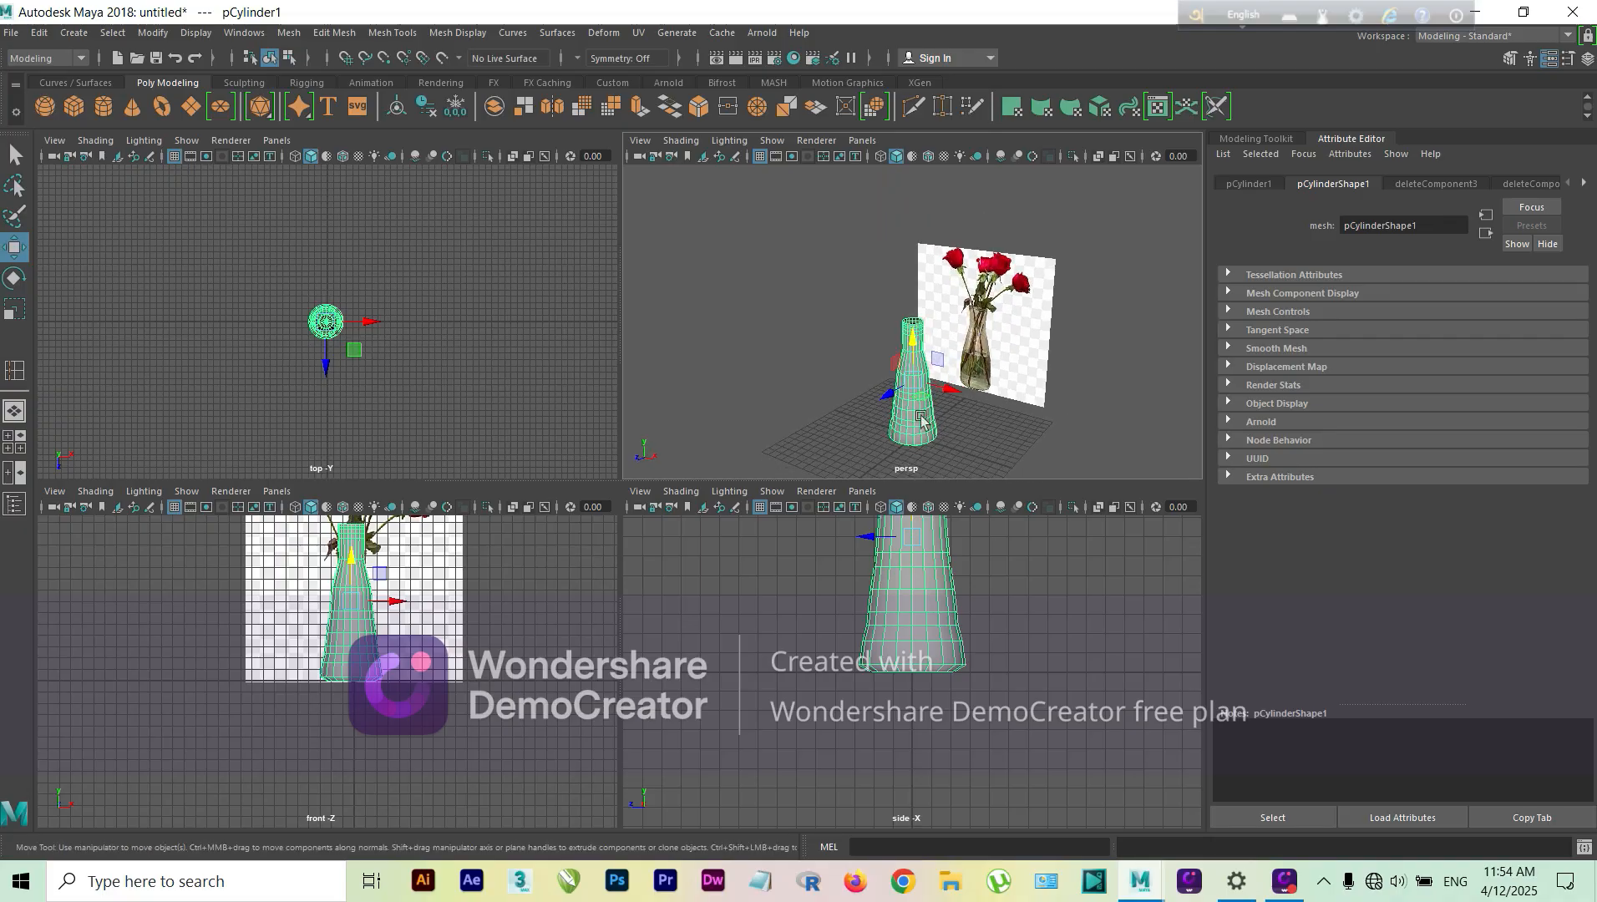
{"action": "scroll", "coordinate": [922, 419], "scroll_direction": "up", "scroll_amount": 4}
{"action": "key", "text": "3"}
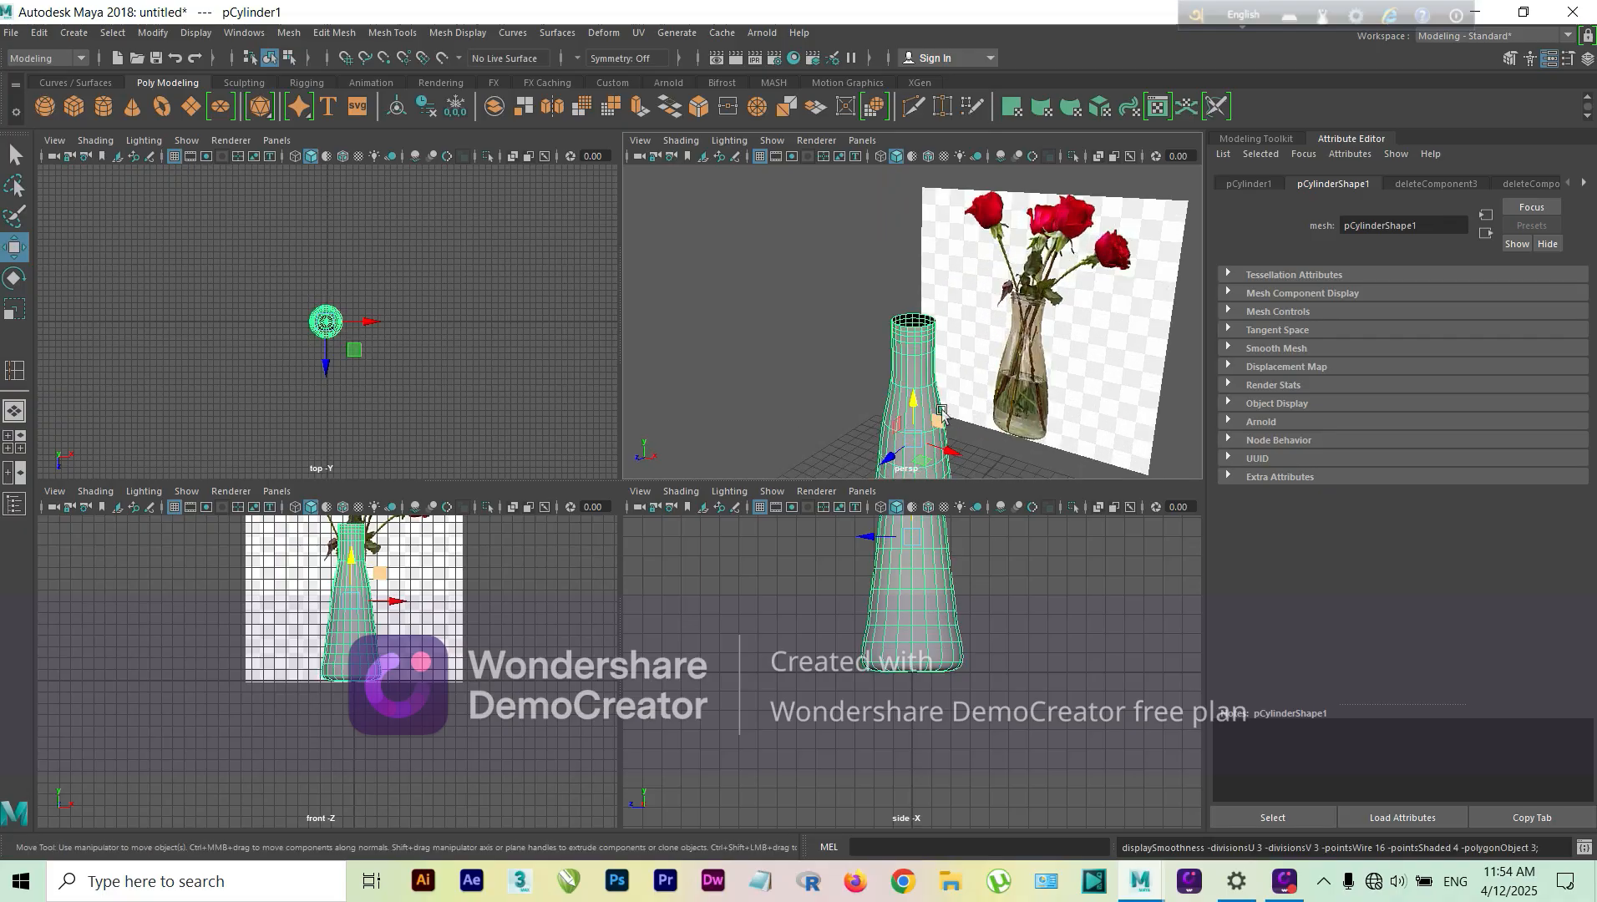
{"action": "left_click_drag", "start_coordinate": [987, 422], "coordinate": [1030, 393], "text": "alt"}
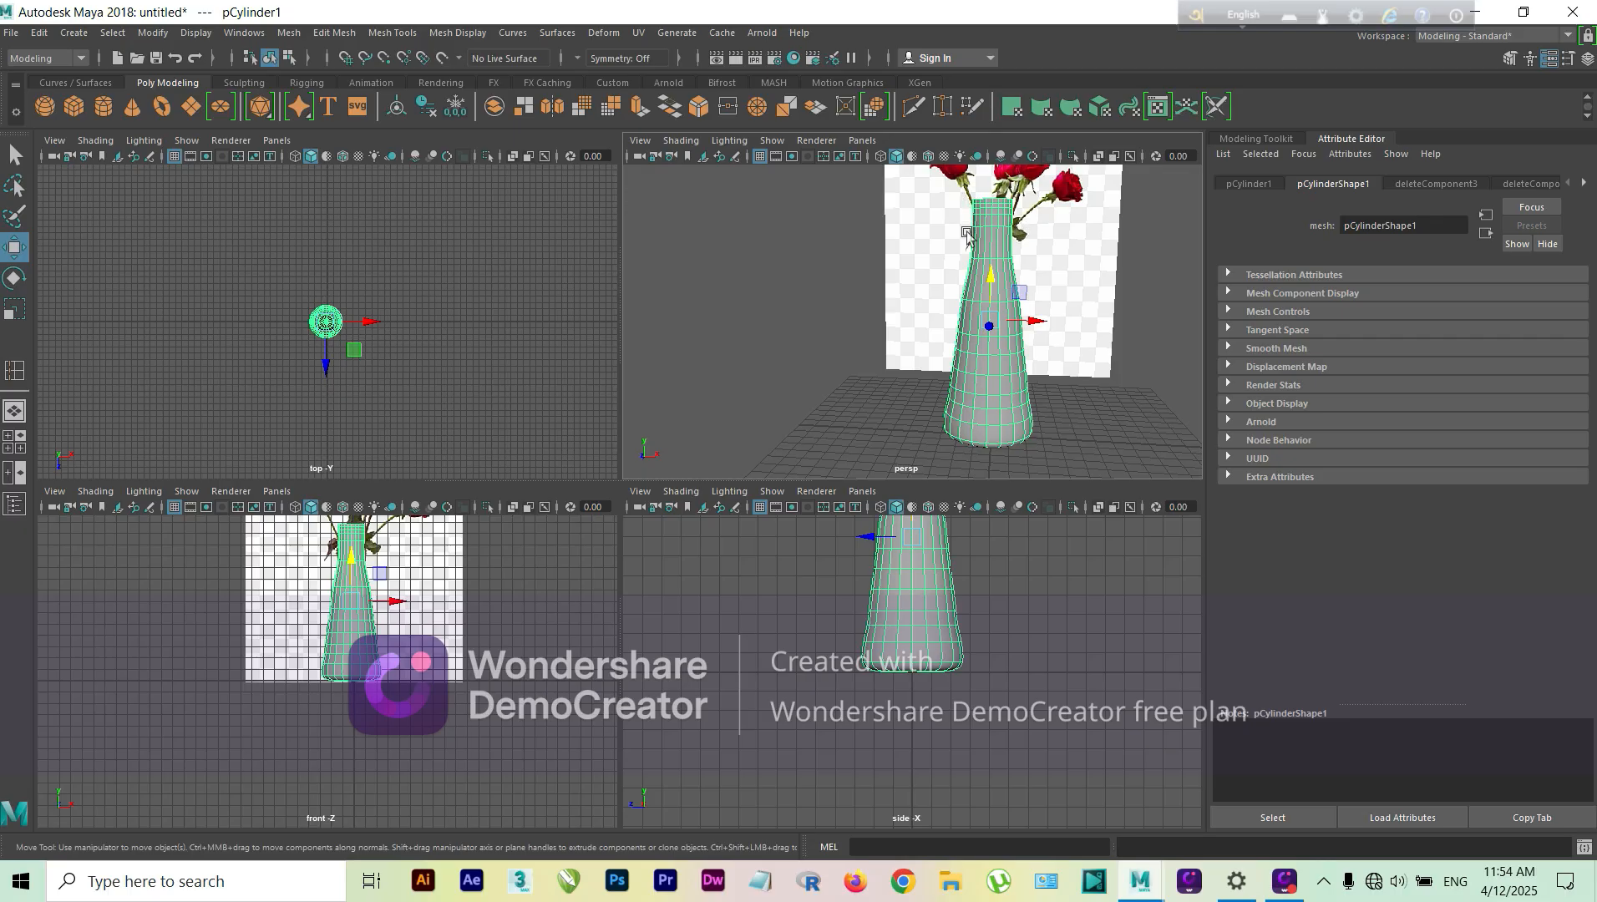
{"action": "left_click_drag", "start_coordinate": [1032, 393], "coordinate": [954, 384], "text": "alt"}
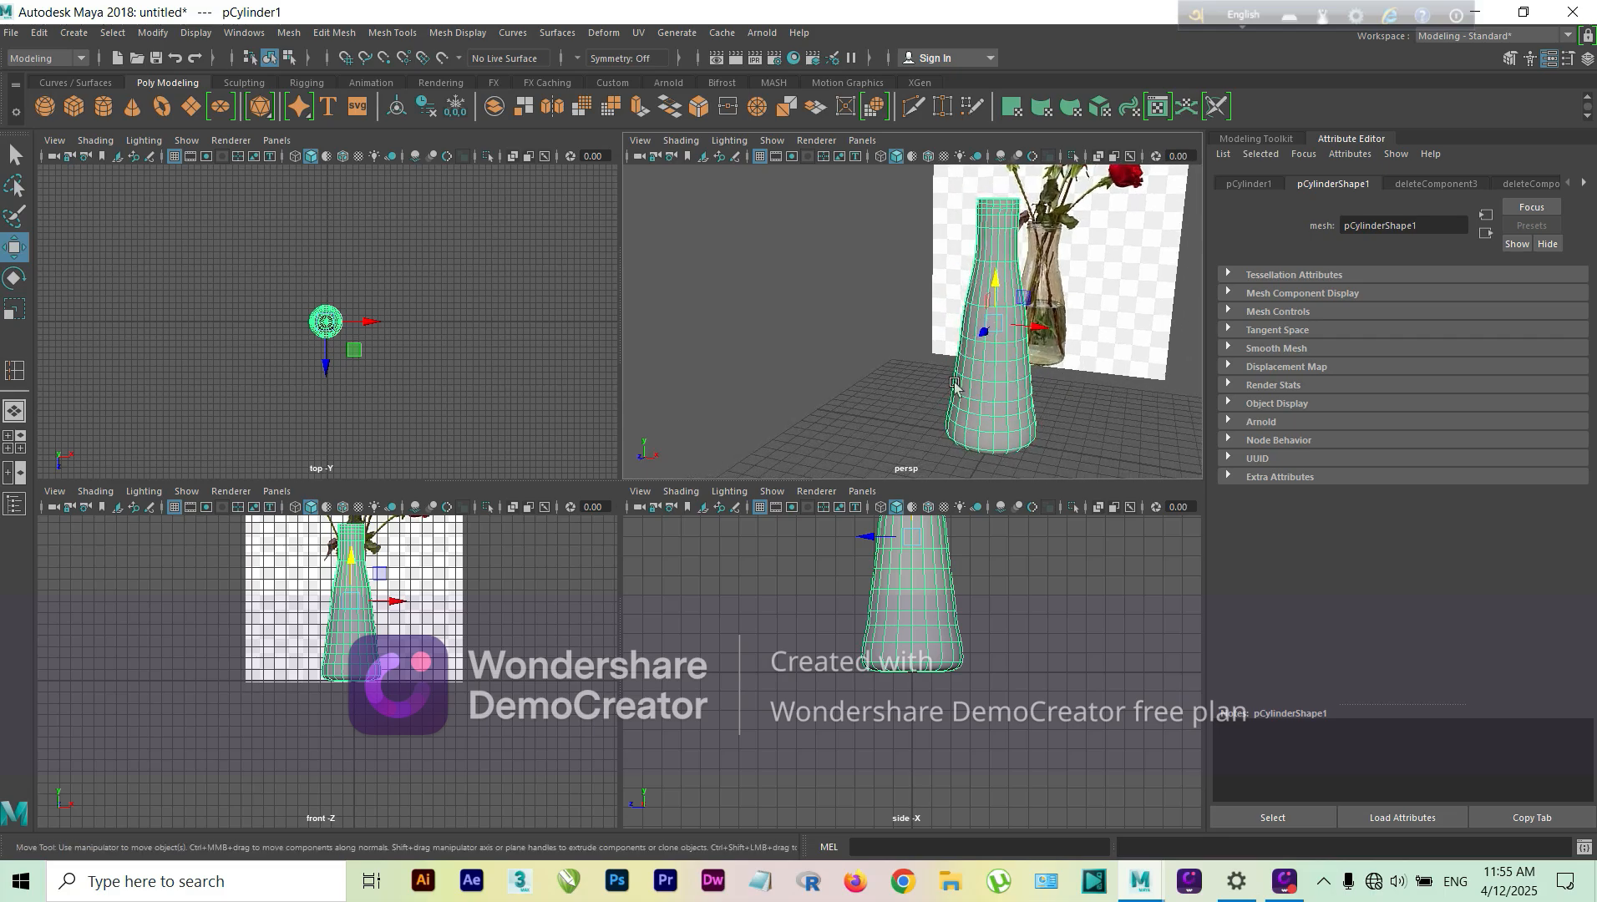
Step: Enlarge the perspective view to a single pane and return the vase to its unsmoothed display
{"action": "left_click", "coordinate": [14, 410]}
{"action": "left_click_drag", "start_coordinate": [806, 506], "coordinate": [689, 519], "text": "alt"}
{"action": "key", "text": "1"}
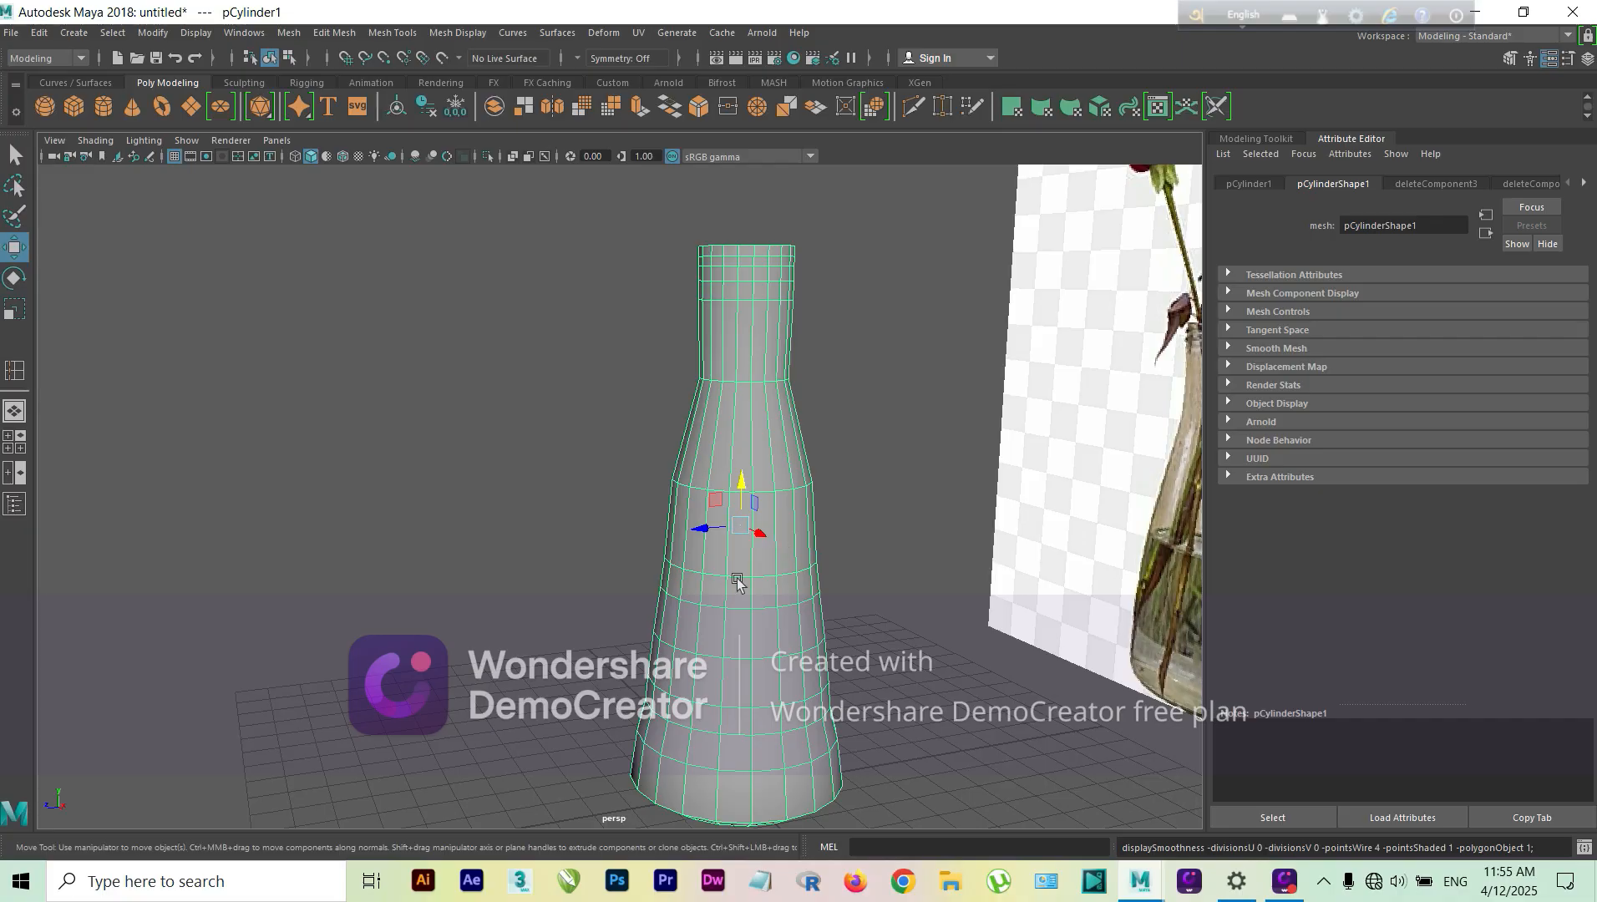
{"action": "left_click_drag", "start_coordinate": [735, 583], "coordinate": [851, 599], "text": "alt"}
{"action": "scroll", "coordinate": [947, 668], "scroll_direction": "down", "scroll_amount": 1}
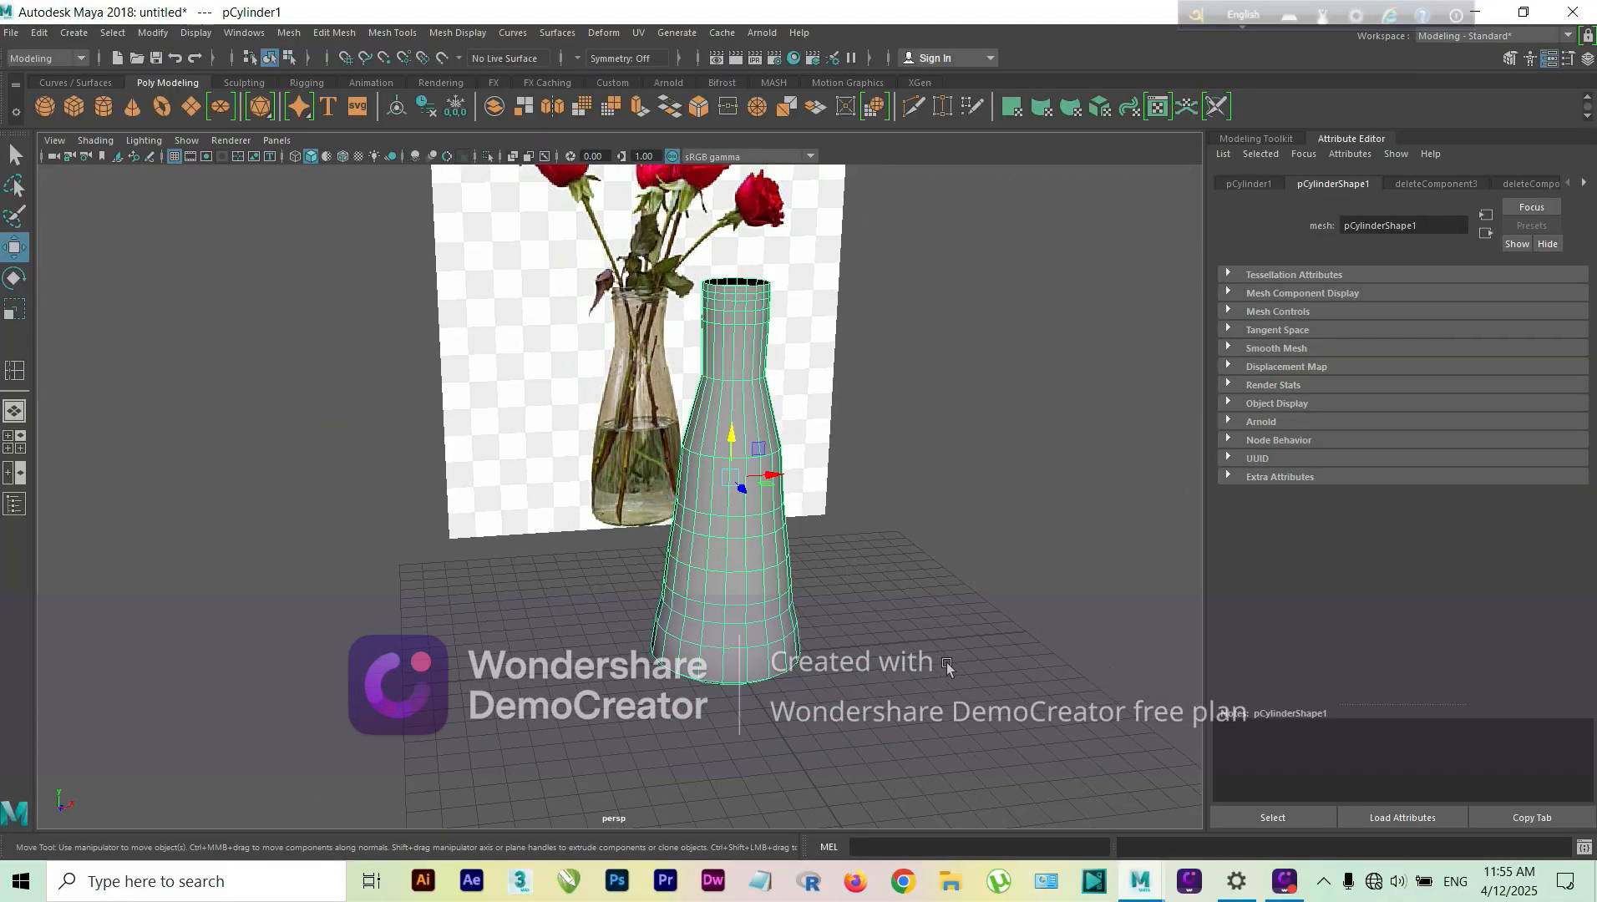
Step: Create a polygon cube at the grid origin, show wireframes over the shaded objects, and clear the selection
{"action": "left_click_drag", "start_coordinate": [977, 671], "coordinate": [367, 648], "text": "alt"}
{"action": "left_click", "coordinate": [81, 114]}
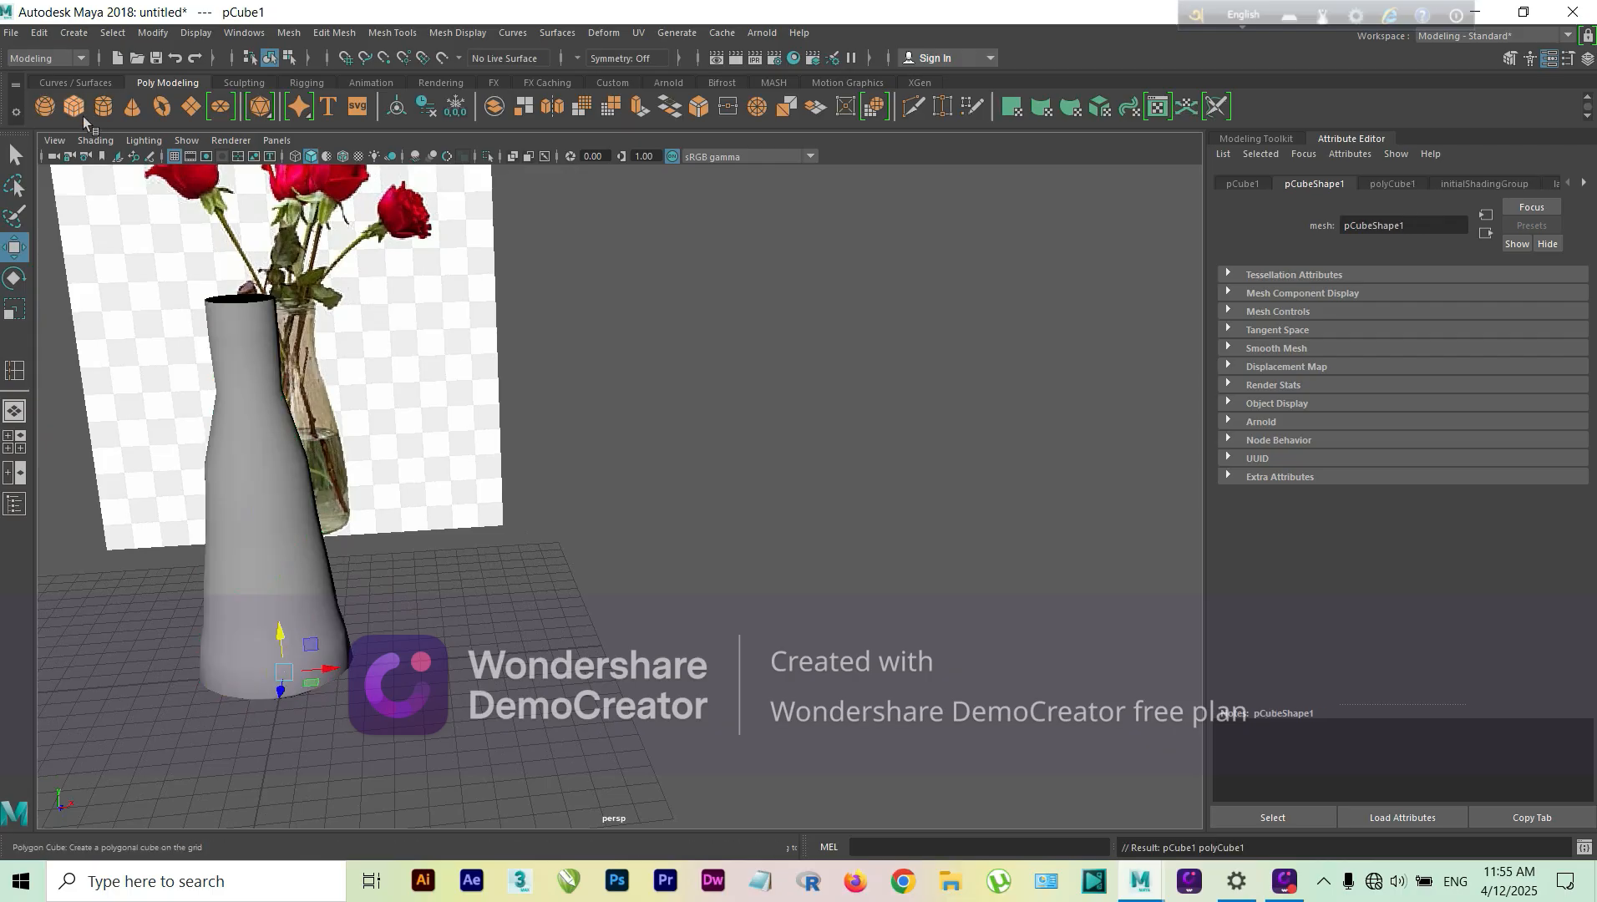
{"action": "left_click", "coordinate": [343, 156]}
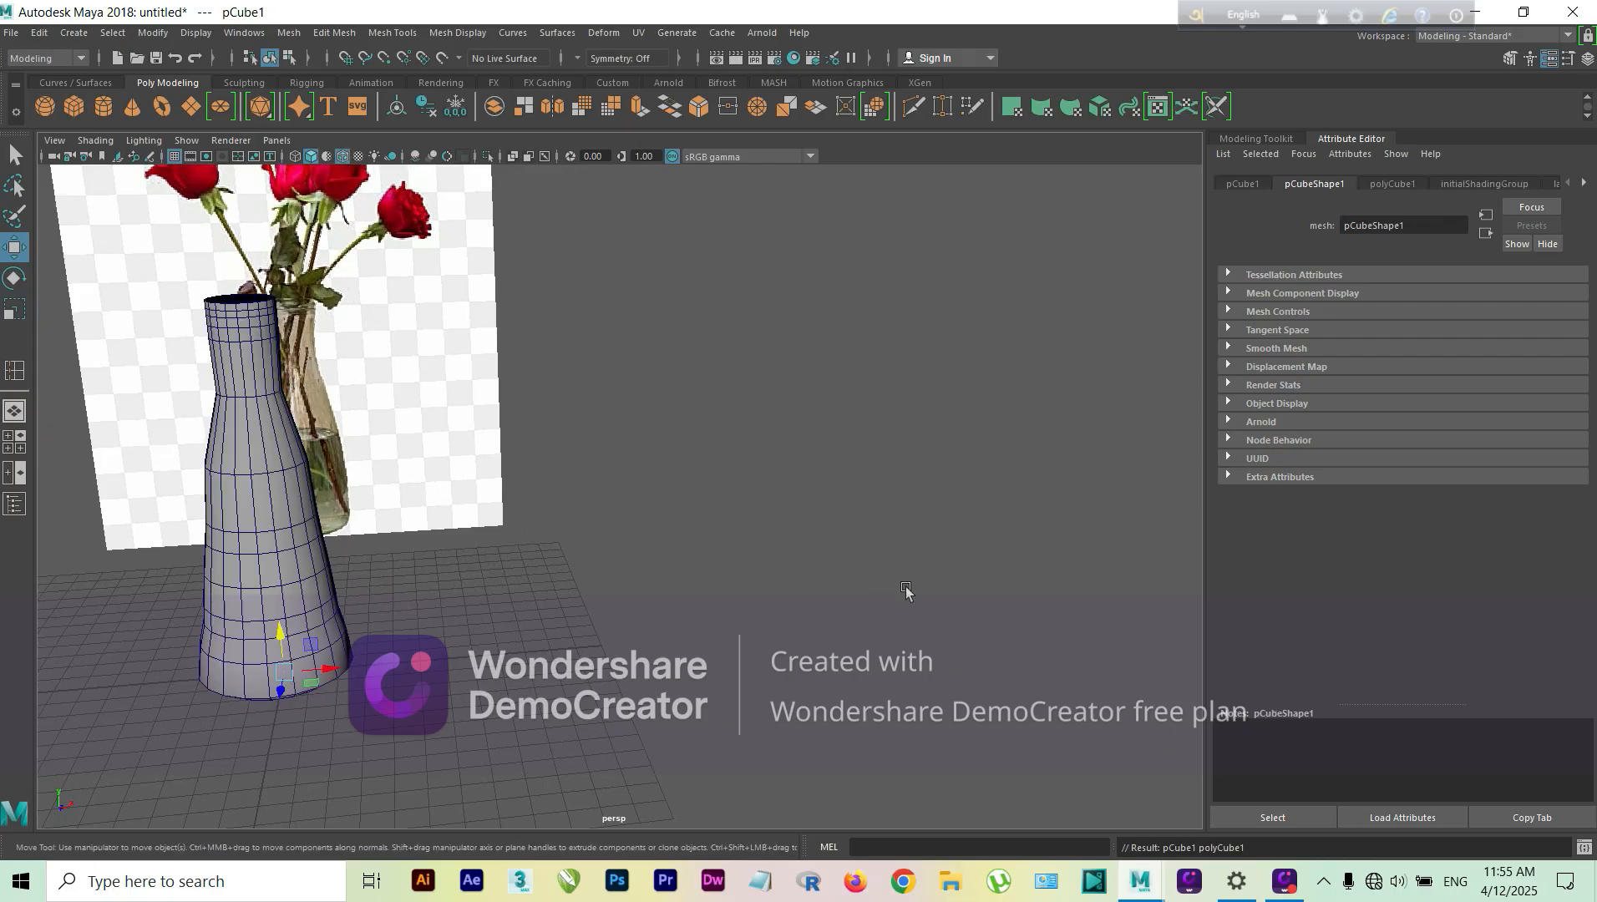
{"action": "left_click", "coordinate": [781, 553]}
Step: Create another polygon cube and move it about 19.2 units along X, well clear of the vase
{"action": "left_click", "coordinate": [81, 102]}
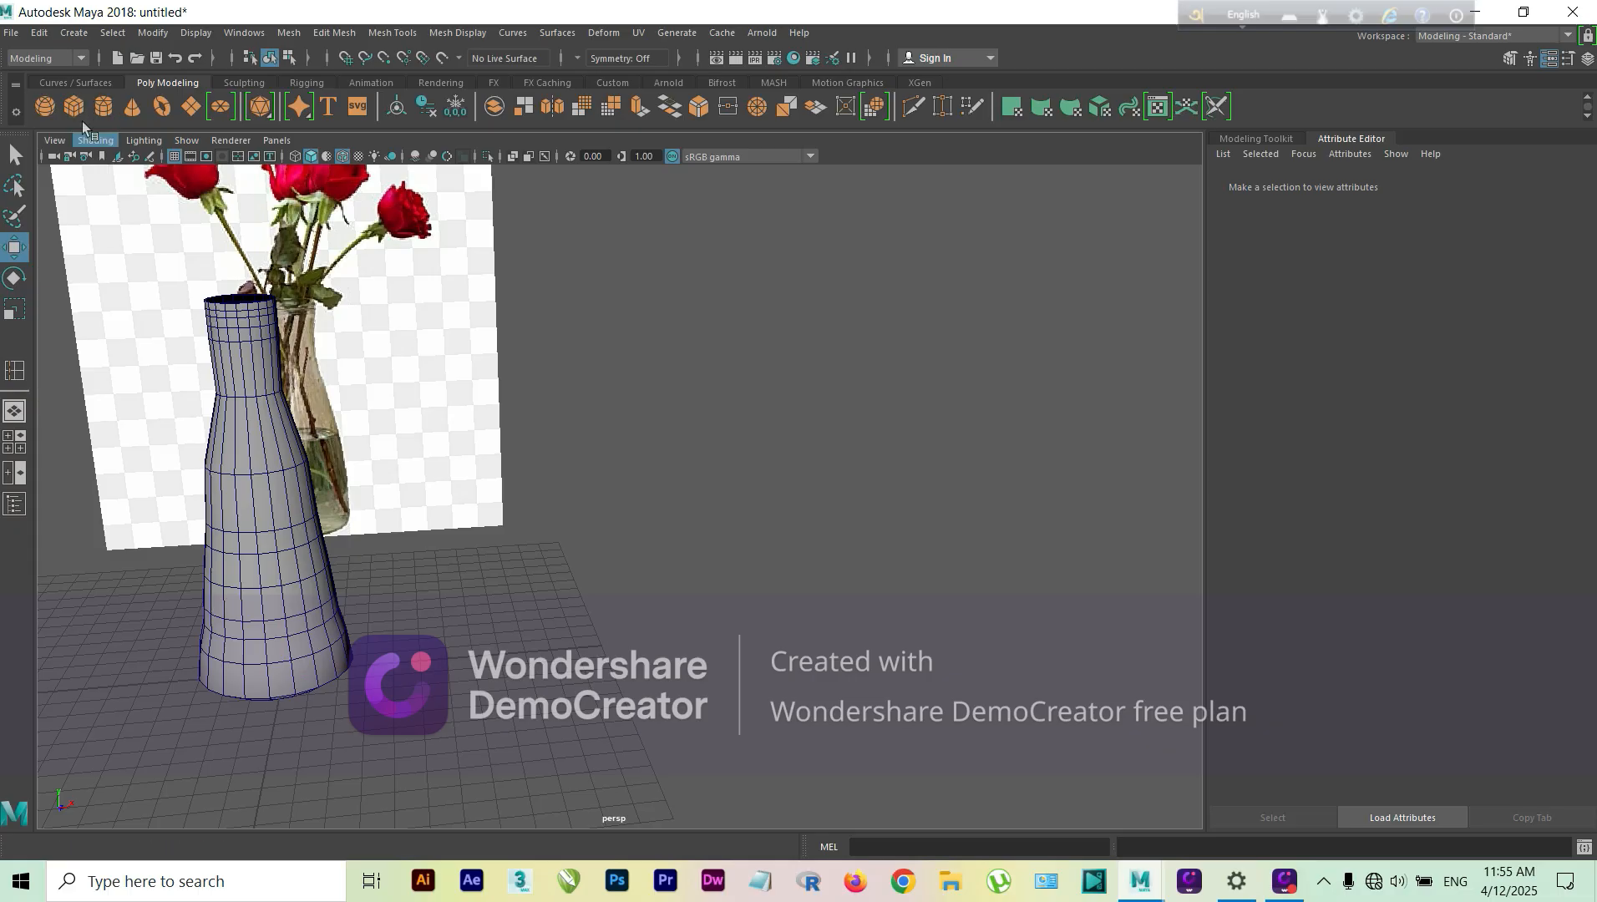
{"action": "left_click_drag", "start_coordinate": [323, 664], "coordinate": [816, 677]}
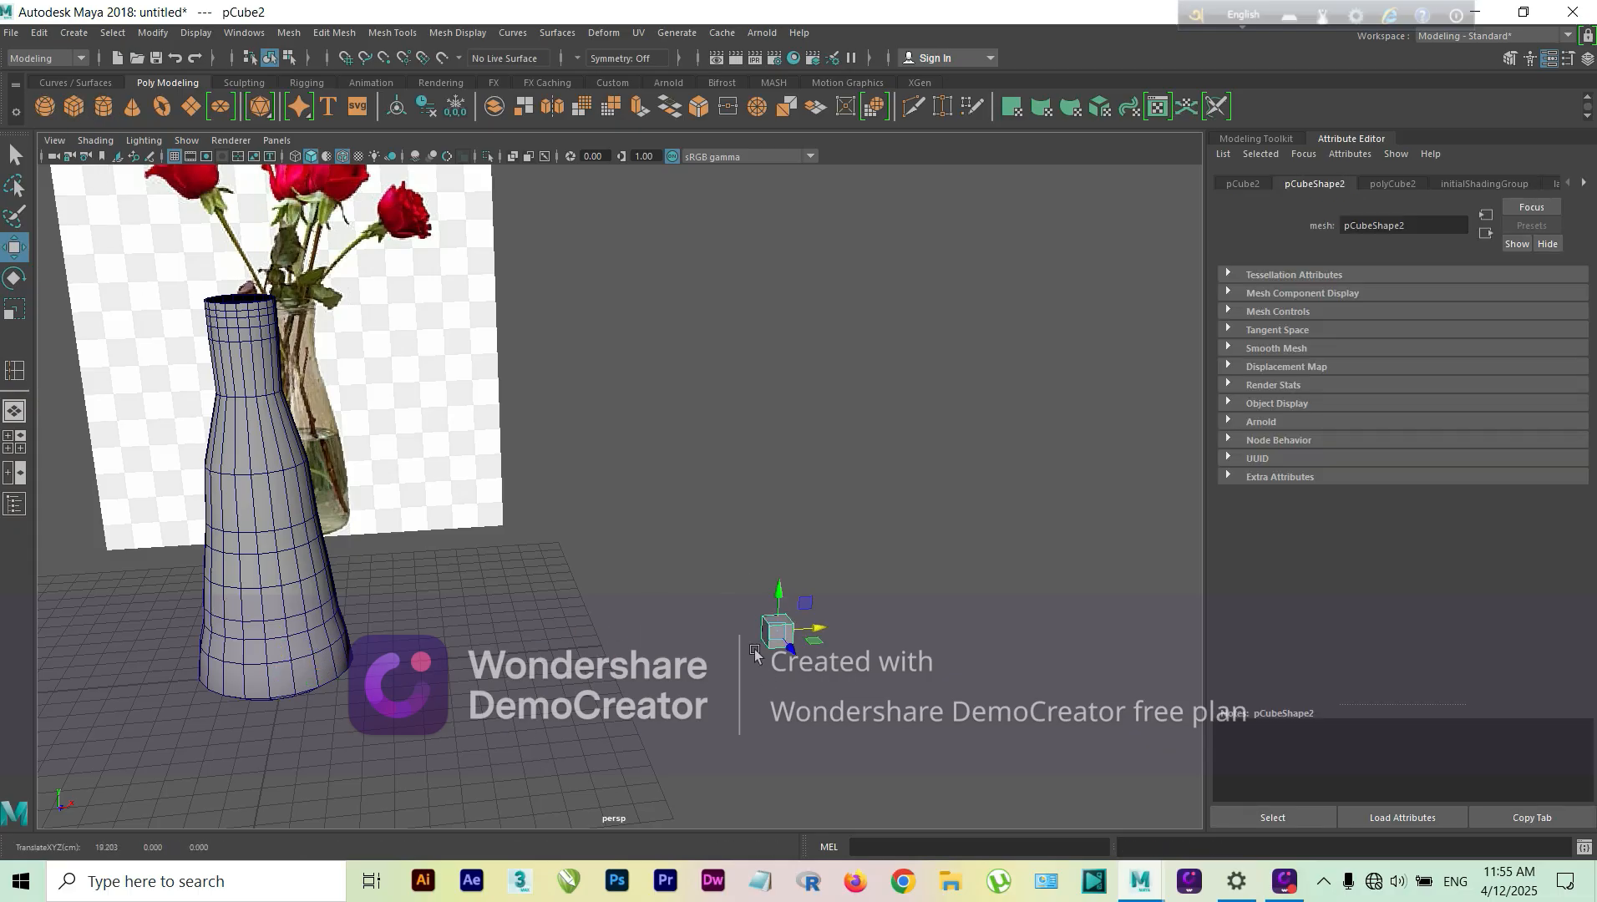
Step: Scale the new cube up uniformly to a large box and raise it to about 8.1 units in Y
{"action": "key", "text": "r"}
{"action": "left_click_drag", "start_coordinate": [778, 633], "coordinate": [986, 576]}
{"action": "key", "text": "w"}
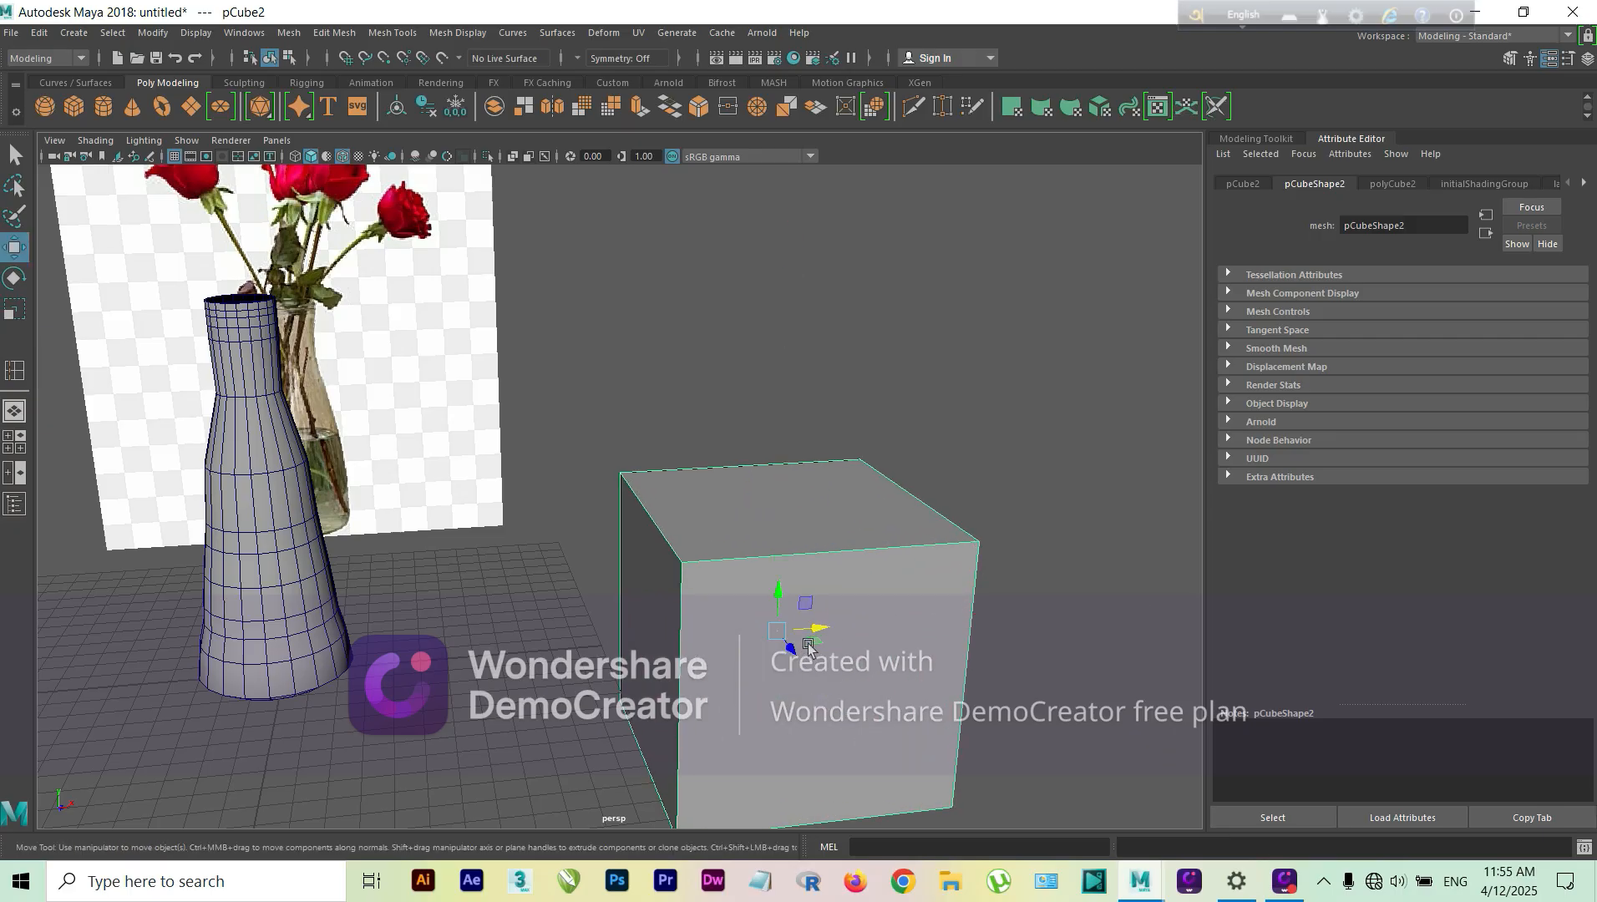
{"action": "left_click_drag", "start_coordinate": [779, 590], "coordinate": [847, 433]}
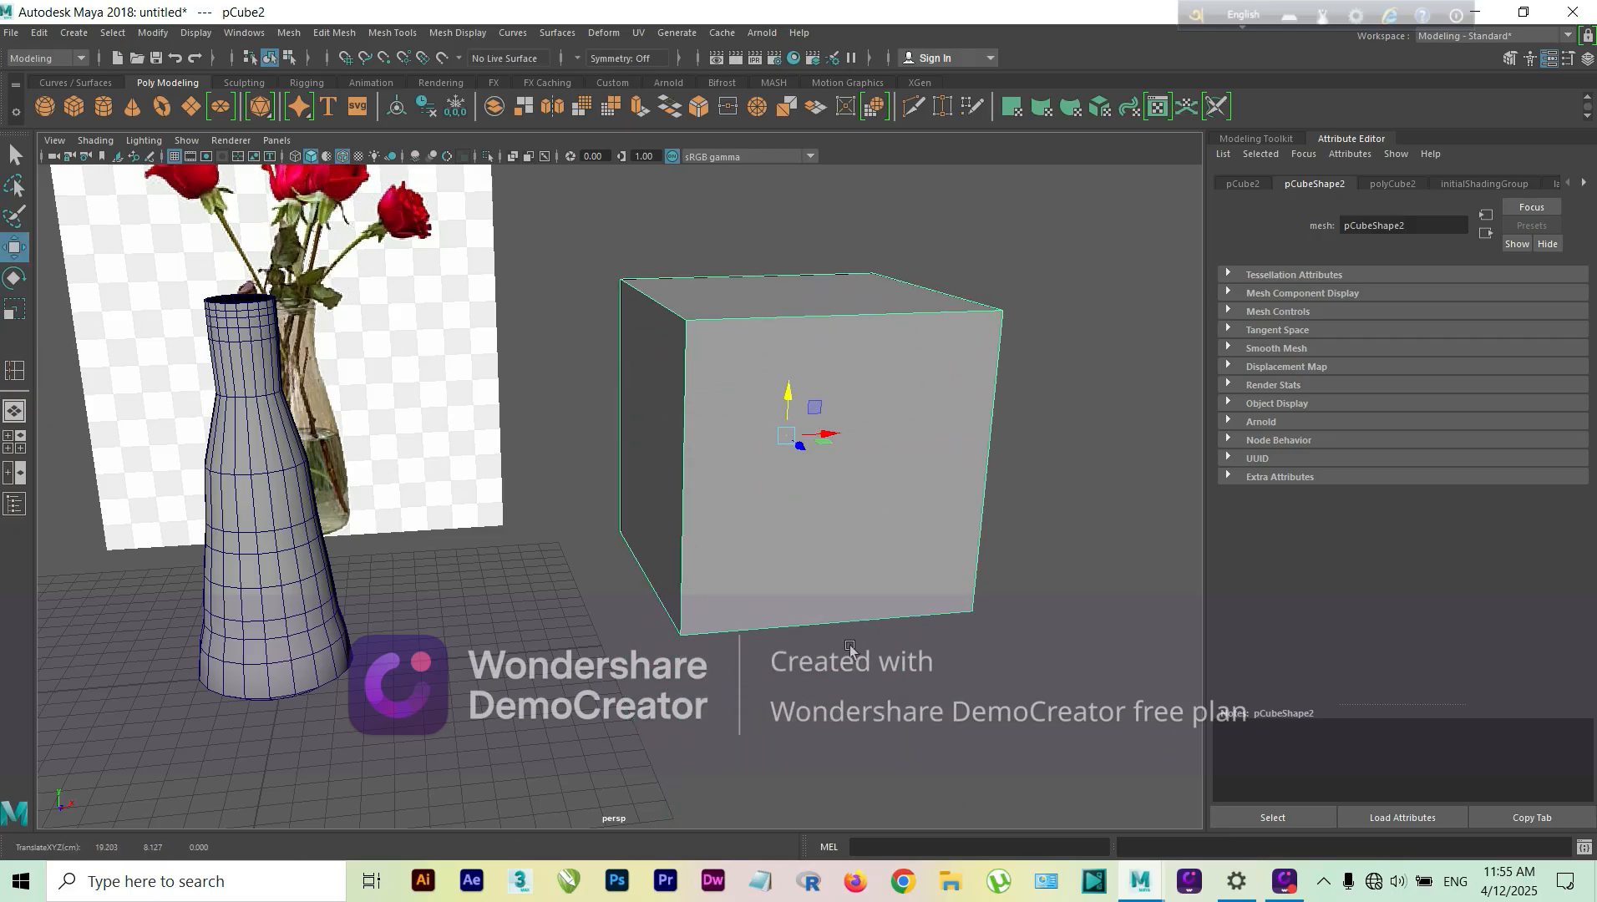
{"action": "scroll", "coordinate": [850, 645], "scroll_direction": "down", "scroll_amount": 4}
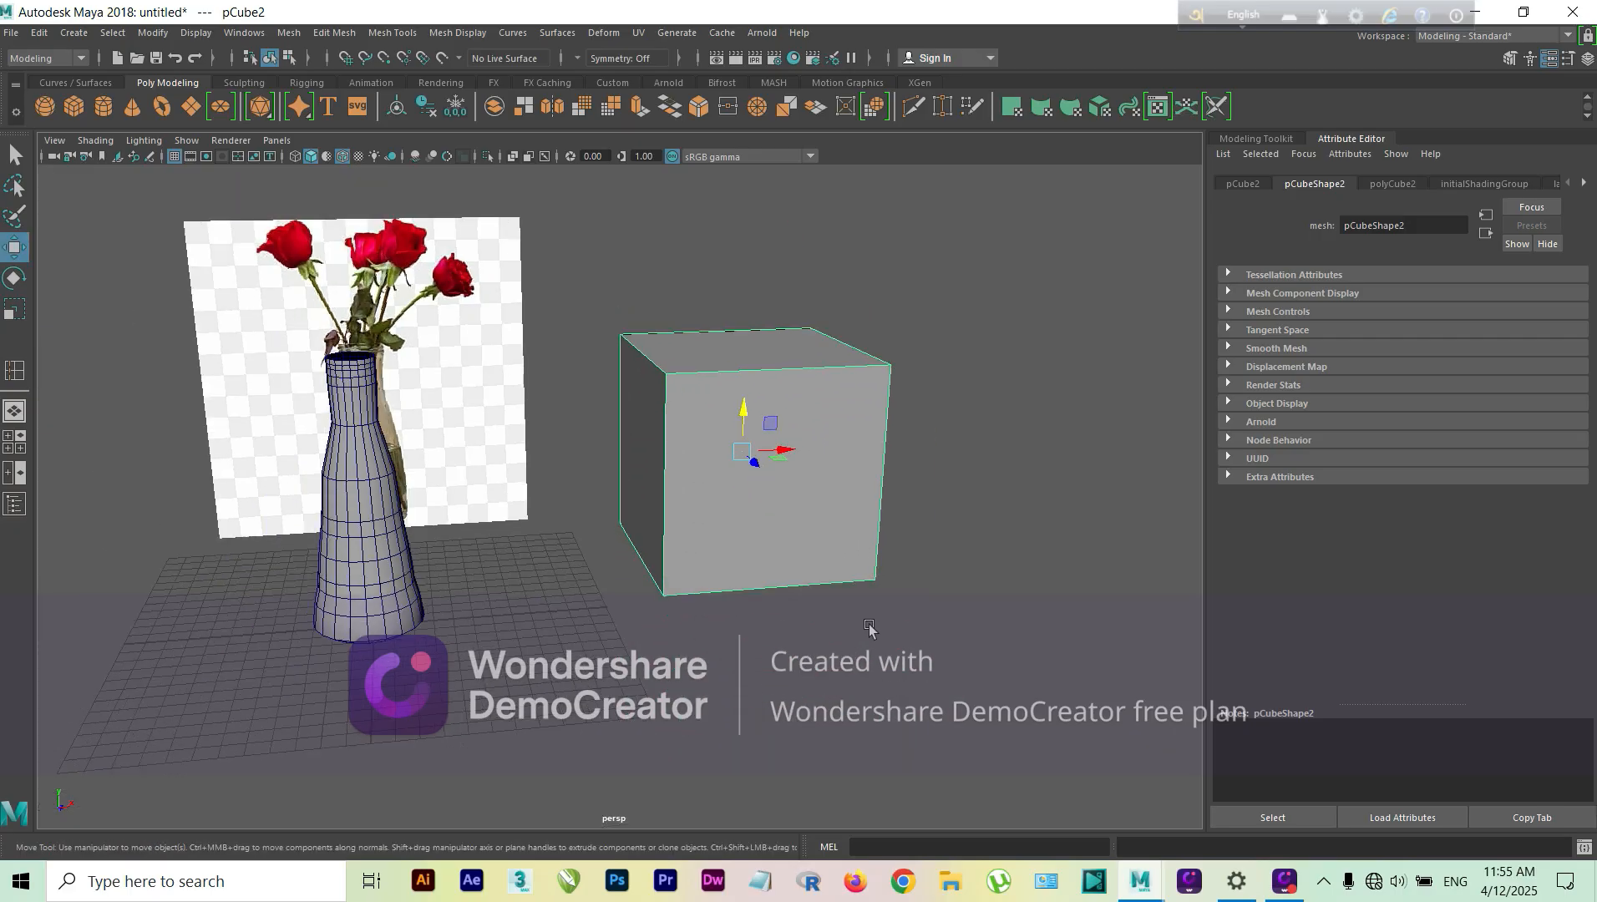
Step: Show the four-view layout and move the cube back along Z to about -15.6 units
{"action": "left_click", "coordinate": [8, 435]}
{"action": "scroll", "coordinate": [921, 648], "scroll_direction": "down", "scroll_amount": 4}
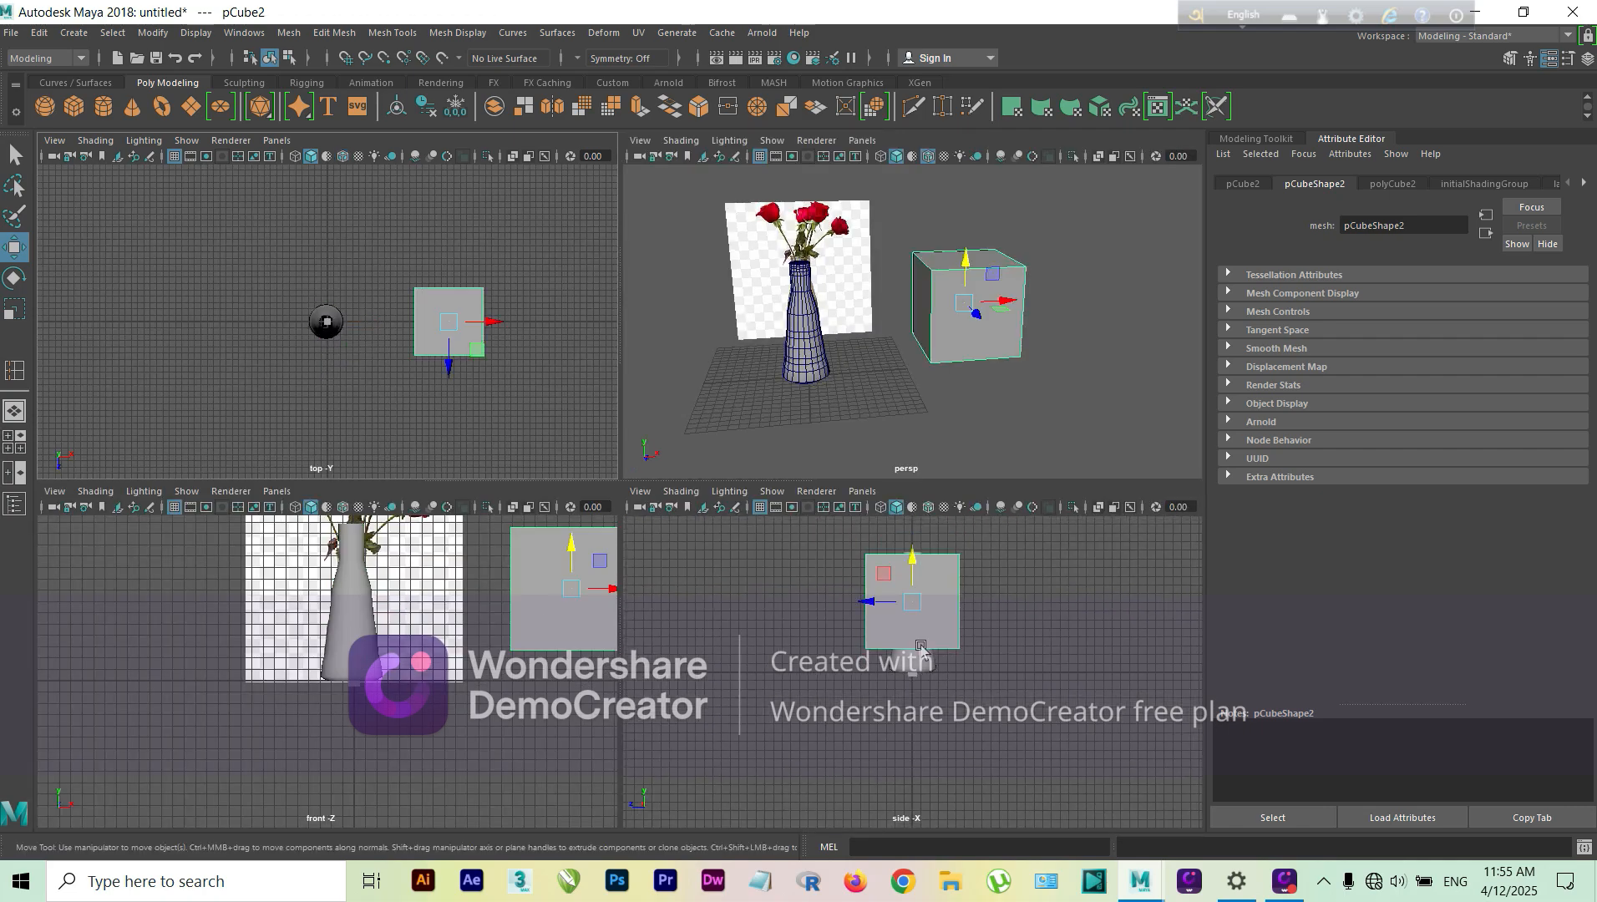
{"action": "left_click_drag", "start_coordinate": [871, 603], "coordinate": [998, 619]}
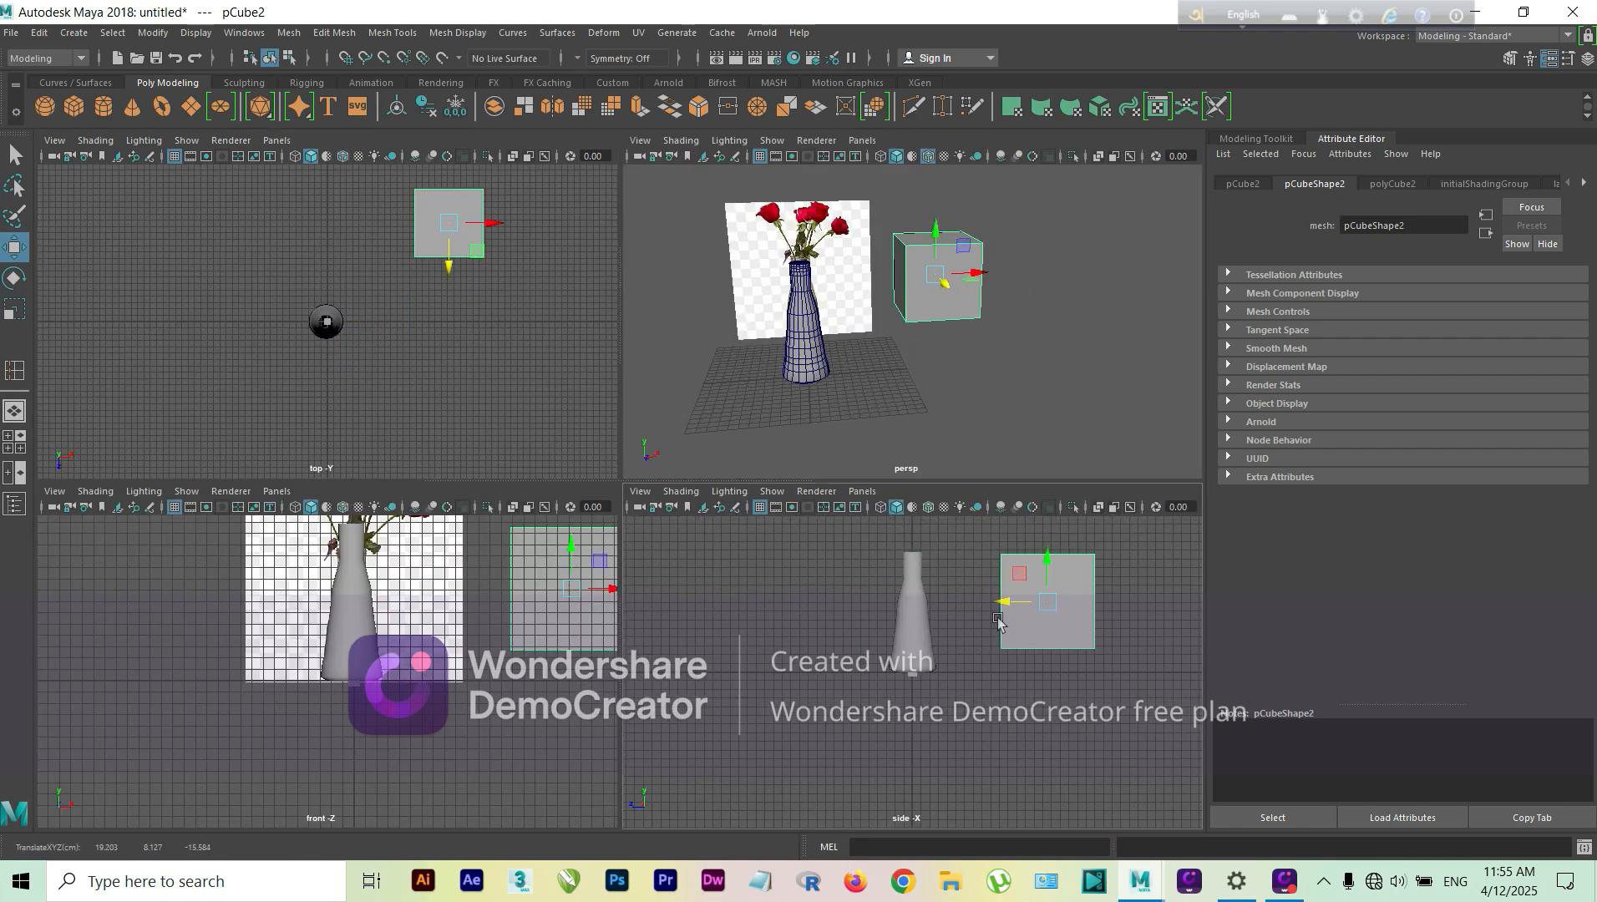
Step: Scale the cube to about 24.4 in X and 23.3 in Y, and move it along X to about 29.3 units
{"action": "key", "text": "r"}
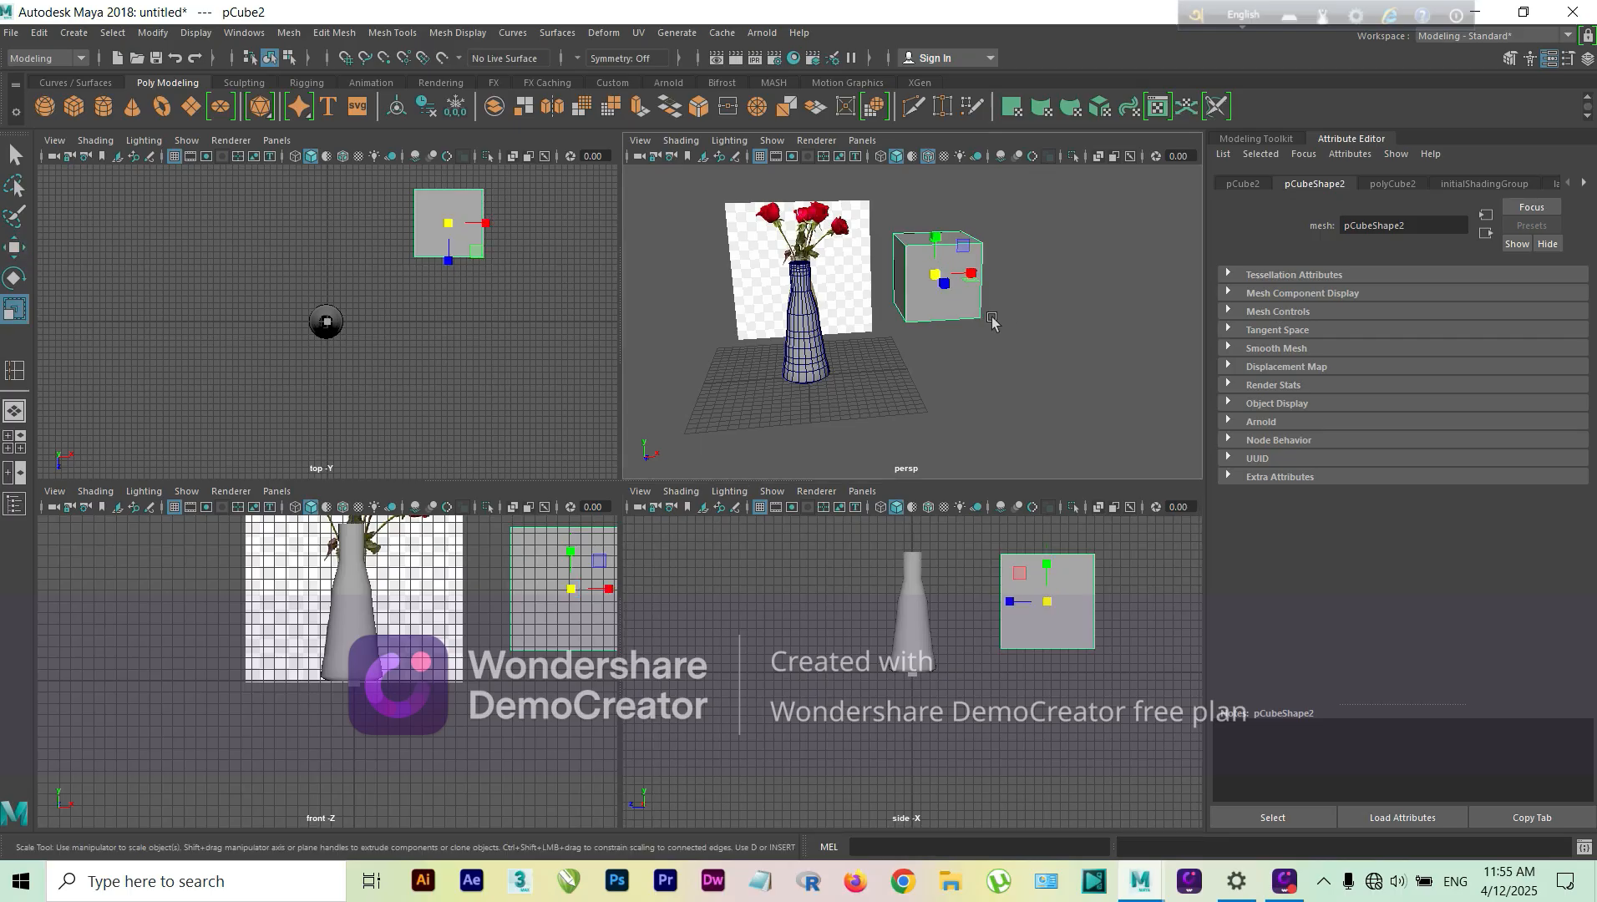
{"action": "left_click_drag", "start_coordinate": [971, 278], "coordinate": [940, 187]}
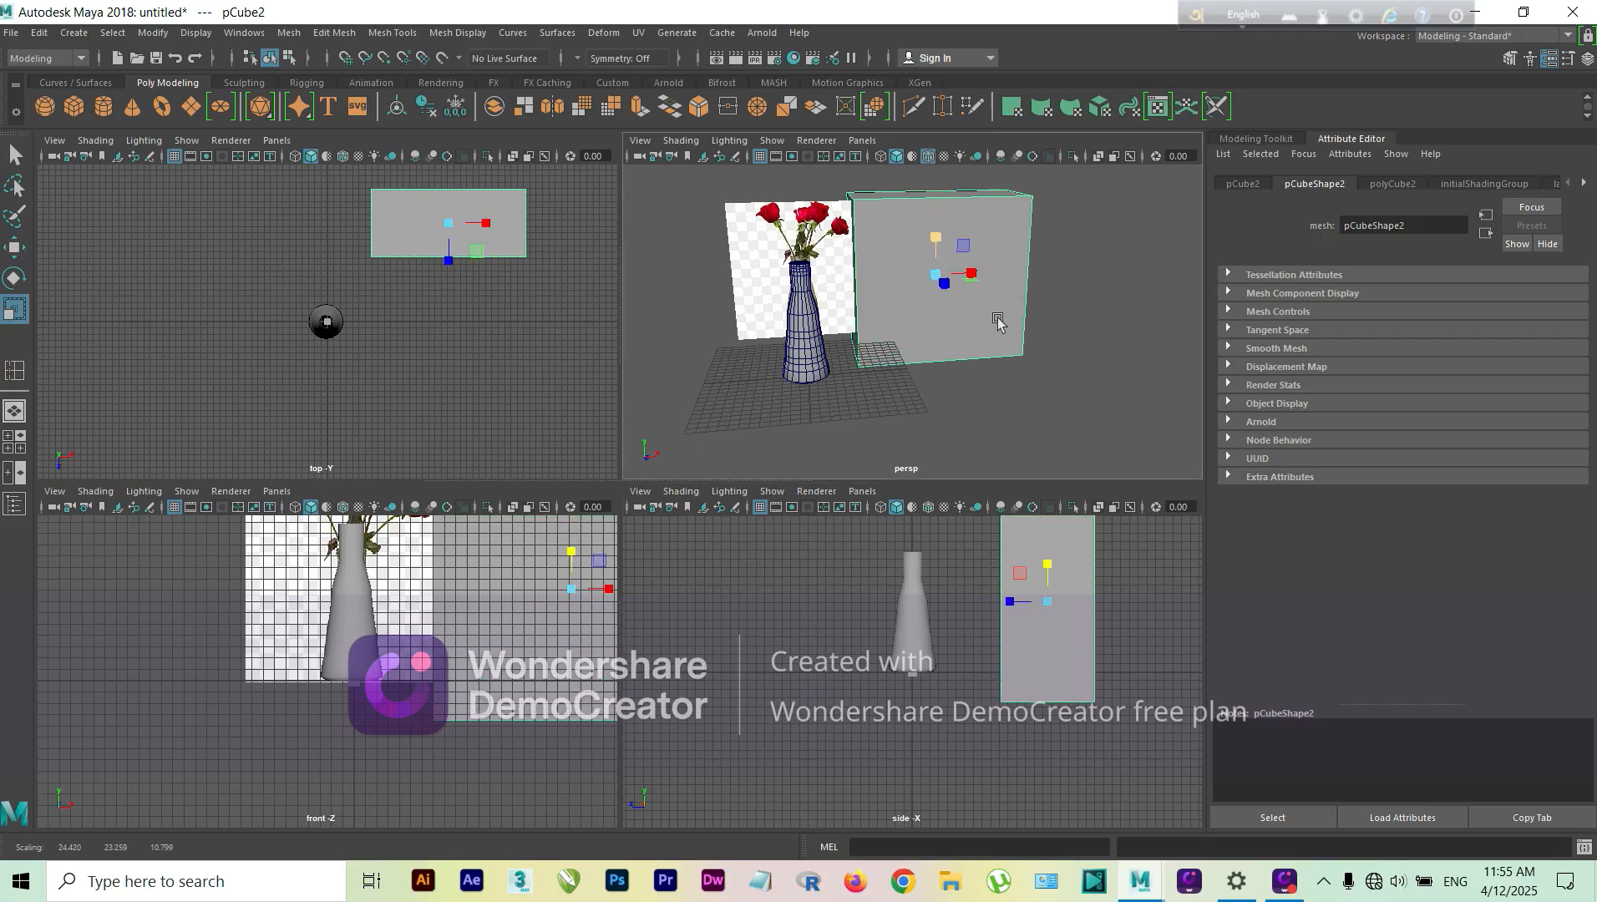
{"action": "key", "text": "w"}
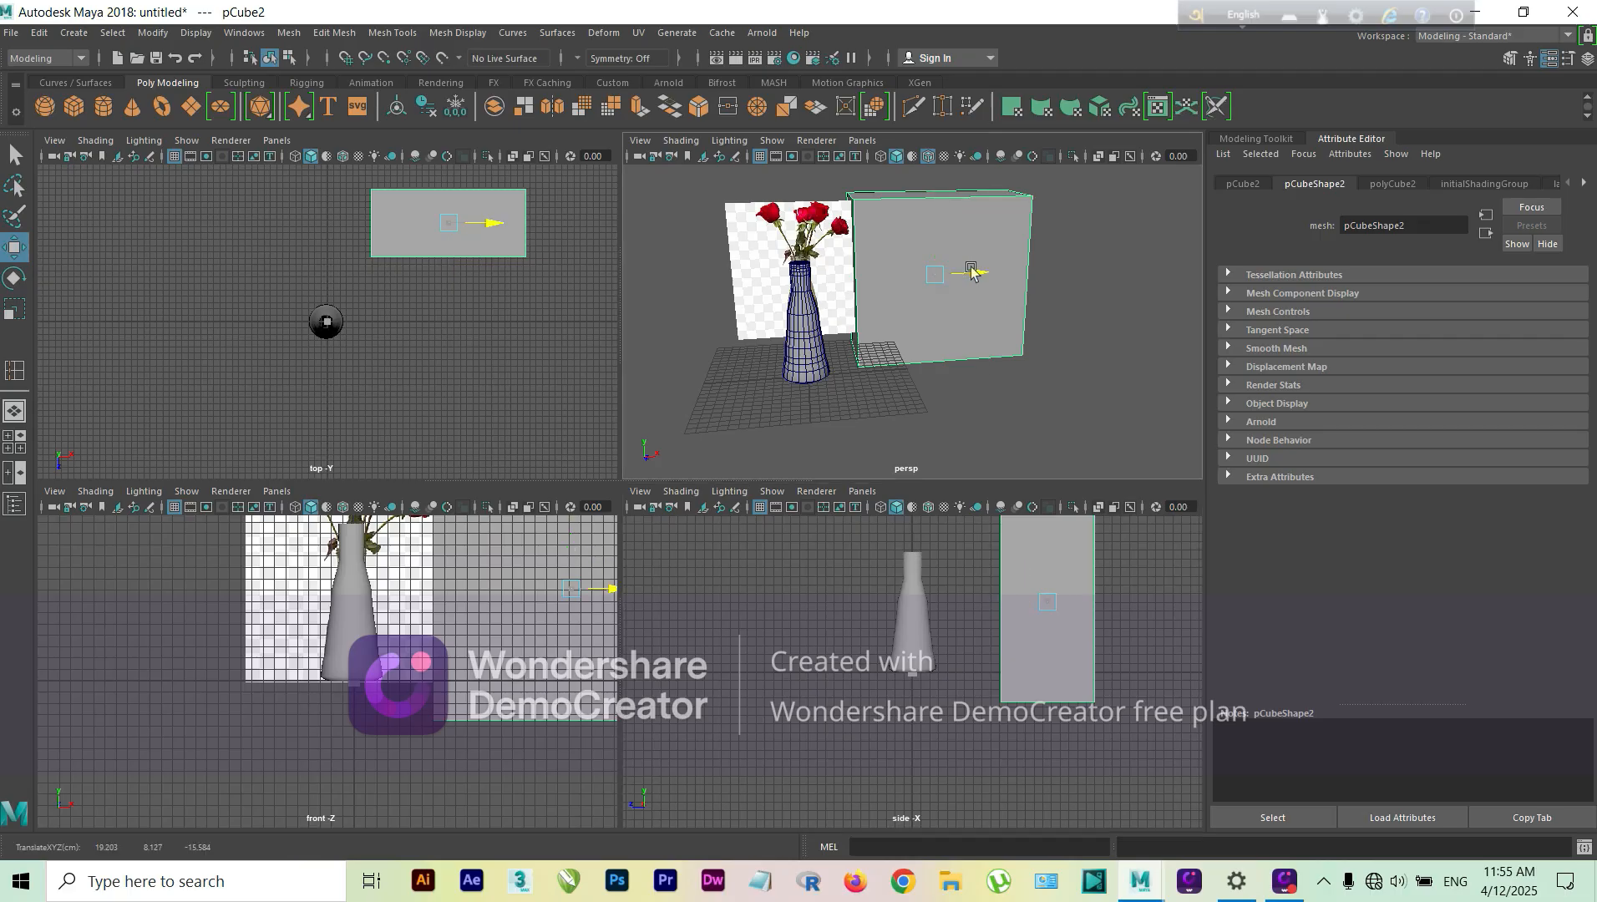
{"action": "left_click_drag", "start_coordinate": [970, 272], "coordinate": [1034, 272]}
{"action": "left_click_drag", "start_coordinate": [1055, 382], "coordinate": [1121, 451], "text": "alt"}
{"action": "left_click_drag", "start_coordinate": [934, 355], "coordinate": [1006, 398], "text": "alt"}
Step: Scale the box along Z to nearly three times its depth
{"action": "key", "text": "r"}
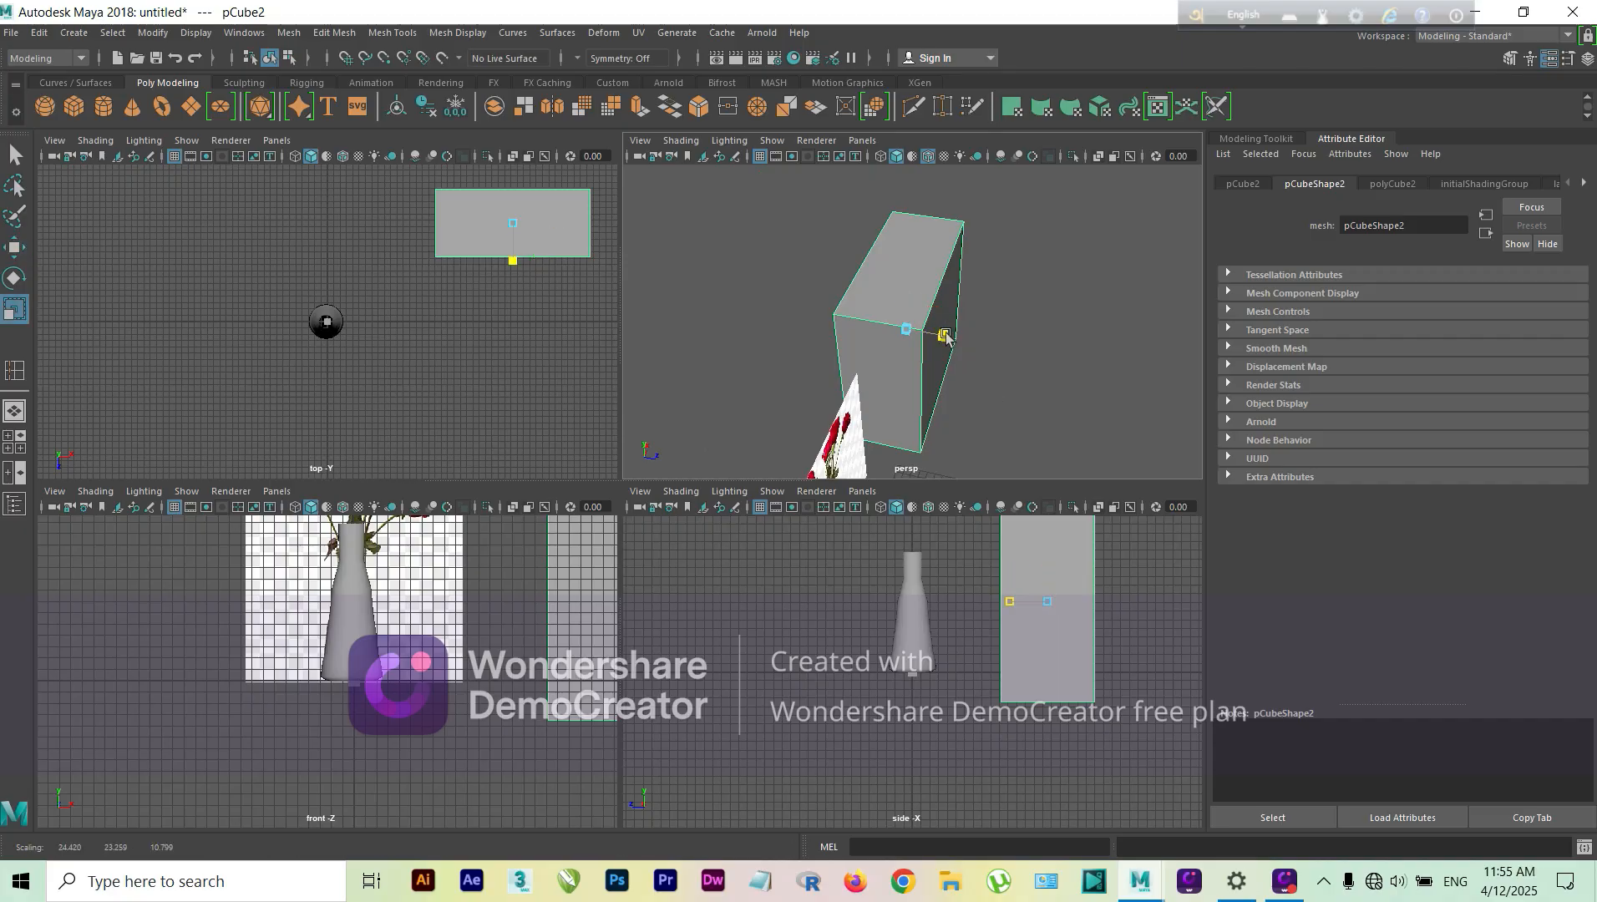
{"action": "left_click_drag", "start_coordinate": [938, 330], "coordinate": [1025, 362]}
{"action": "middle_click_drag", "start_coordinate": [1053, 410], "coordinate": [1050, 385], "text": "alt"}
{"action": "left_click_drag", "start_coordinate": [1049, 385], "coordinate": [963, 345], "text": "alt"}
{"action": "middle_click_drag", "start_coordinate": [1058, 425], "coordinate": [1051, 427], "text": "alt"}
{"action": "left_click_drag", "start_coordinate": [1051, 428], "coordinate": [983, 361], "text": "alt"}
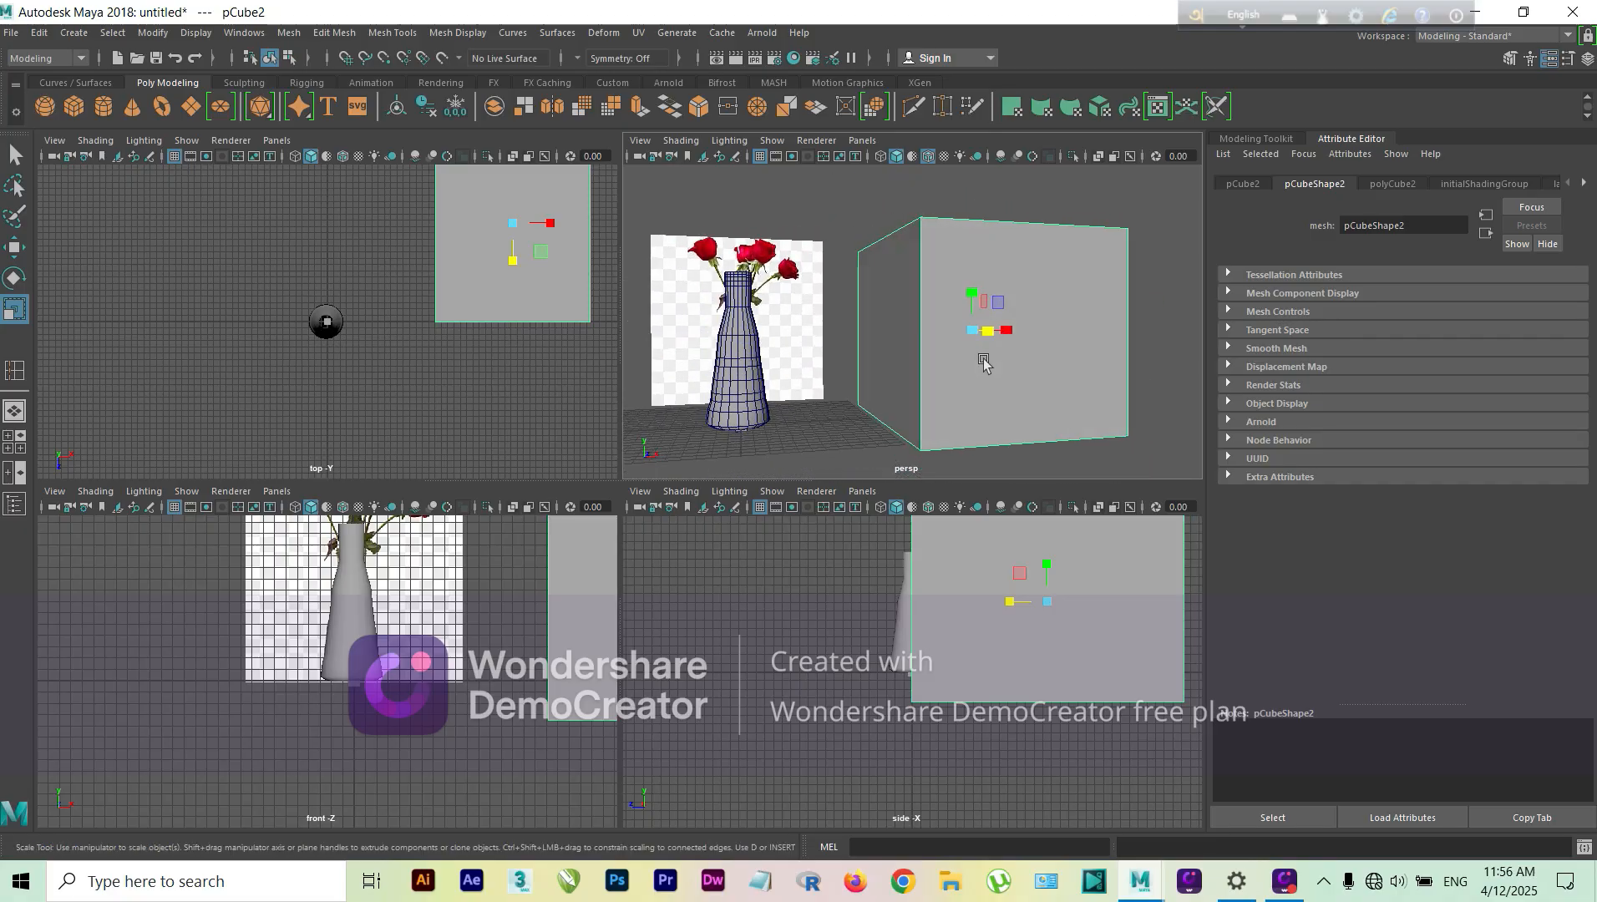
Step: Extrude the box's front face with an offset of 1.2 and 3 divisions, and clear the selection
{"action": "right_click_drag", "start_coordinate": [1024, 405], "coordinate": [1024, 437]}
{"action": "left_click", "coordinate": [1035, 411]}
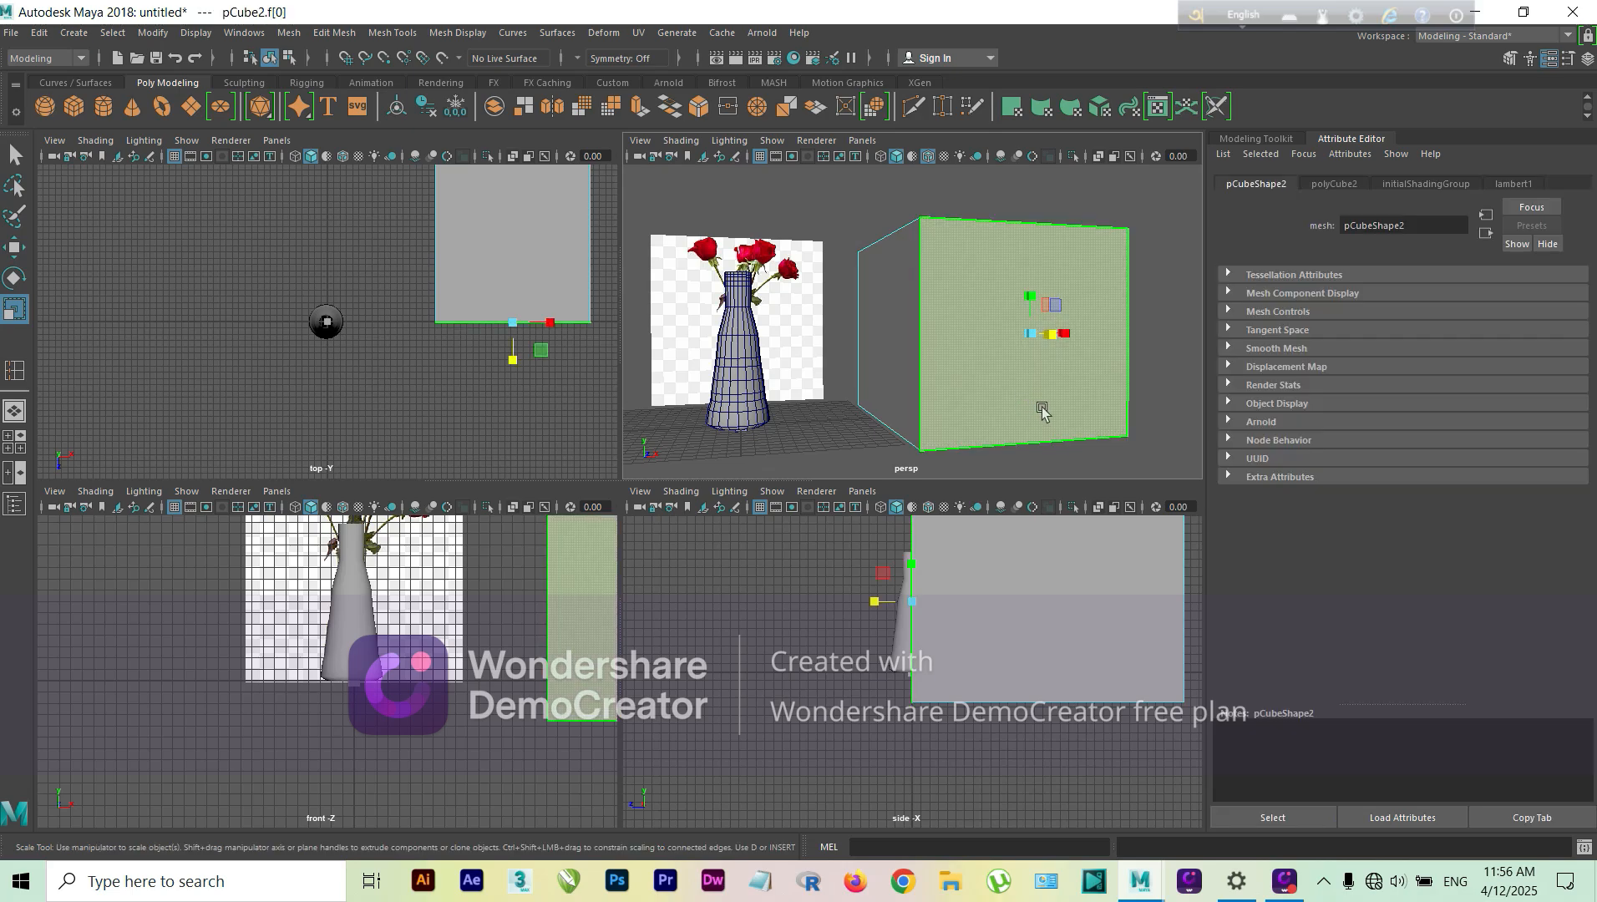
{"action": "left_click", "coordinate": [638, 107]}
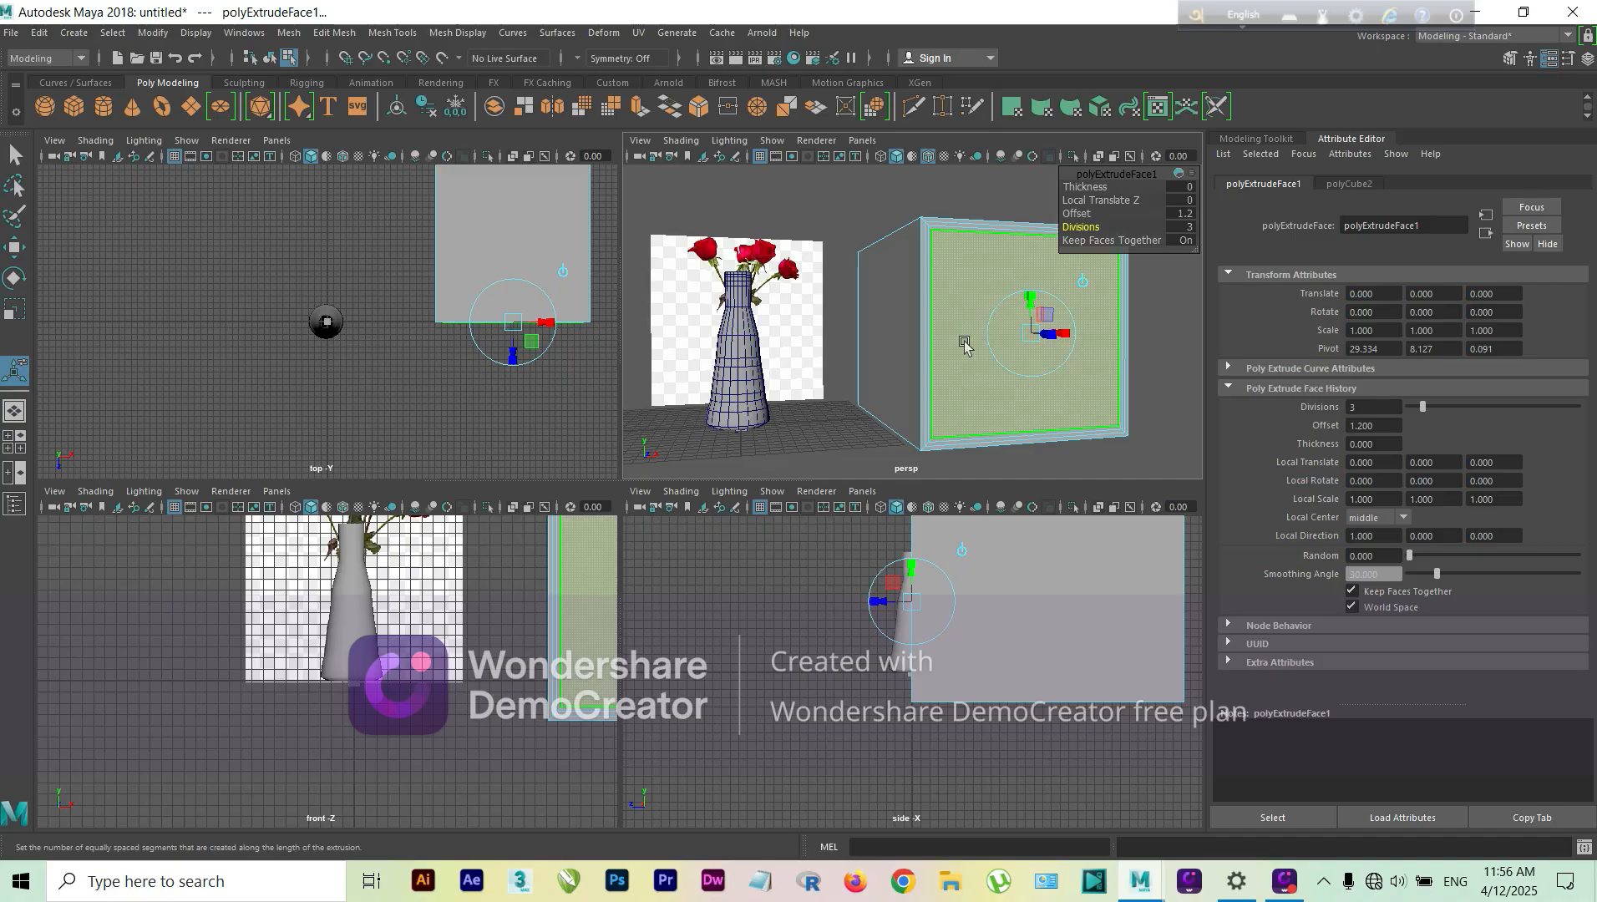
{"action": "left_click", "coordinate": [1151, 337]}
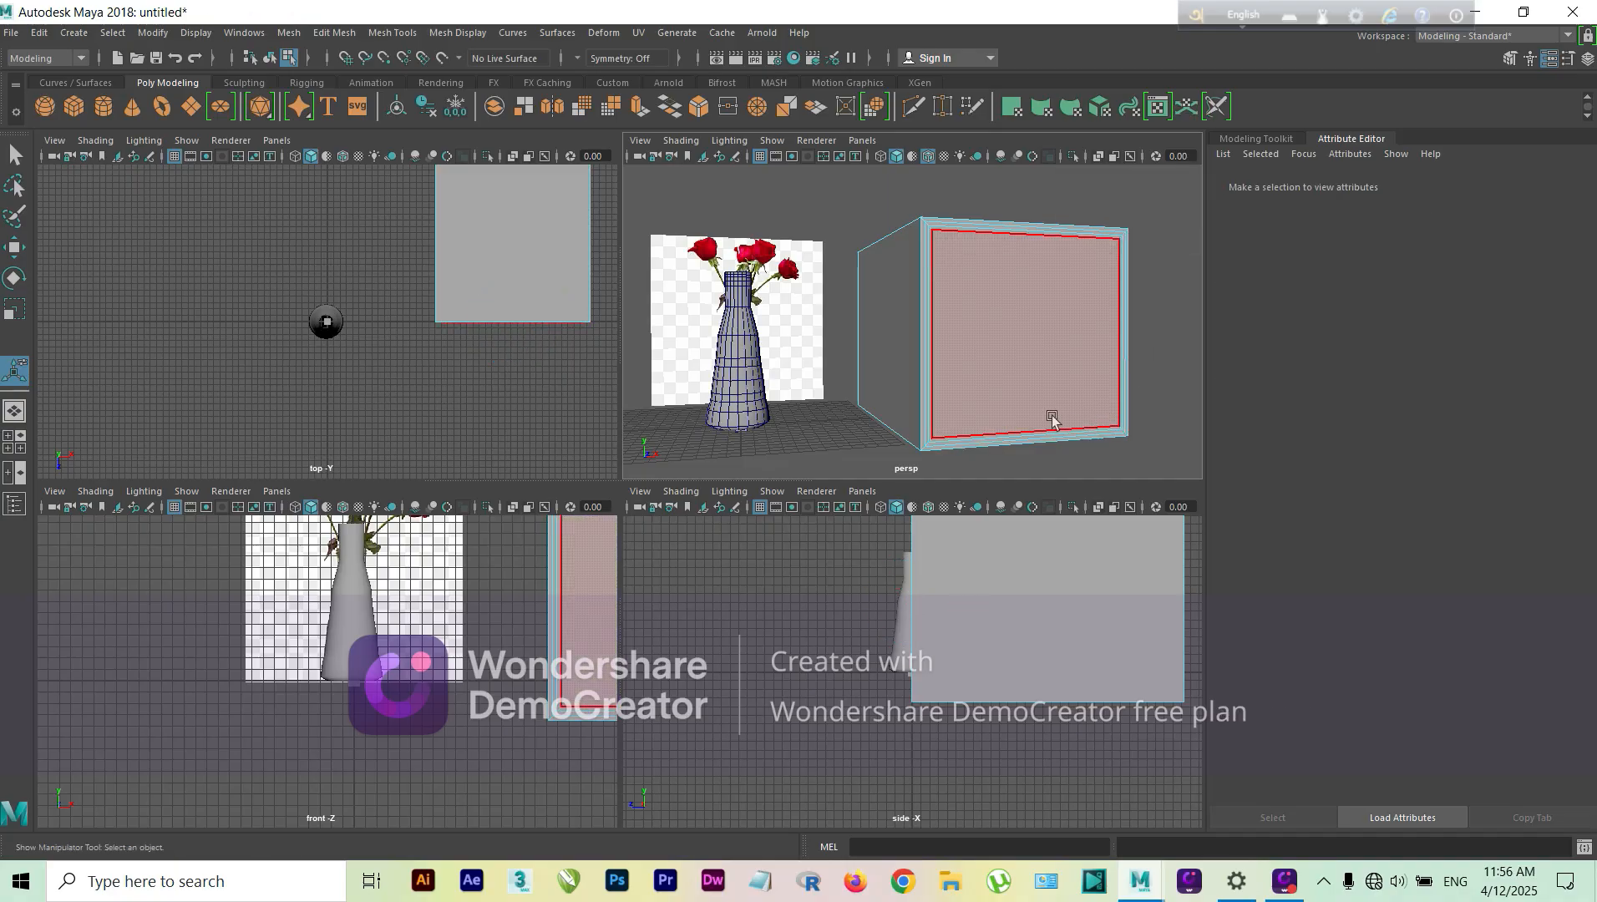
Step: Select the two upper back vertices of the box and lower them to about 13.7 units in Y so the top slopes backward
{"action": "left_click_drag", "start_coordinate": [1052, 420], "coordinate": [782, 410], "text": "alt"}
{"action": "scroll", "coordinate": [1021, 407], "scroll_direction": "down", "scroll_amount": 5}
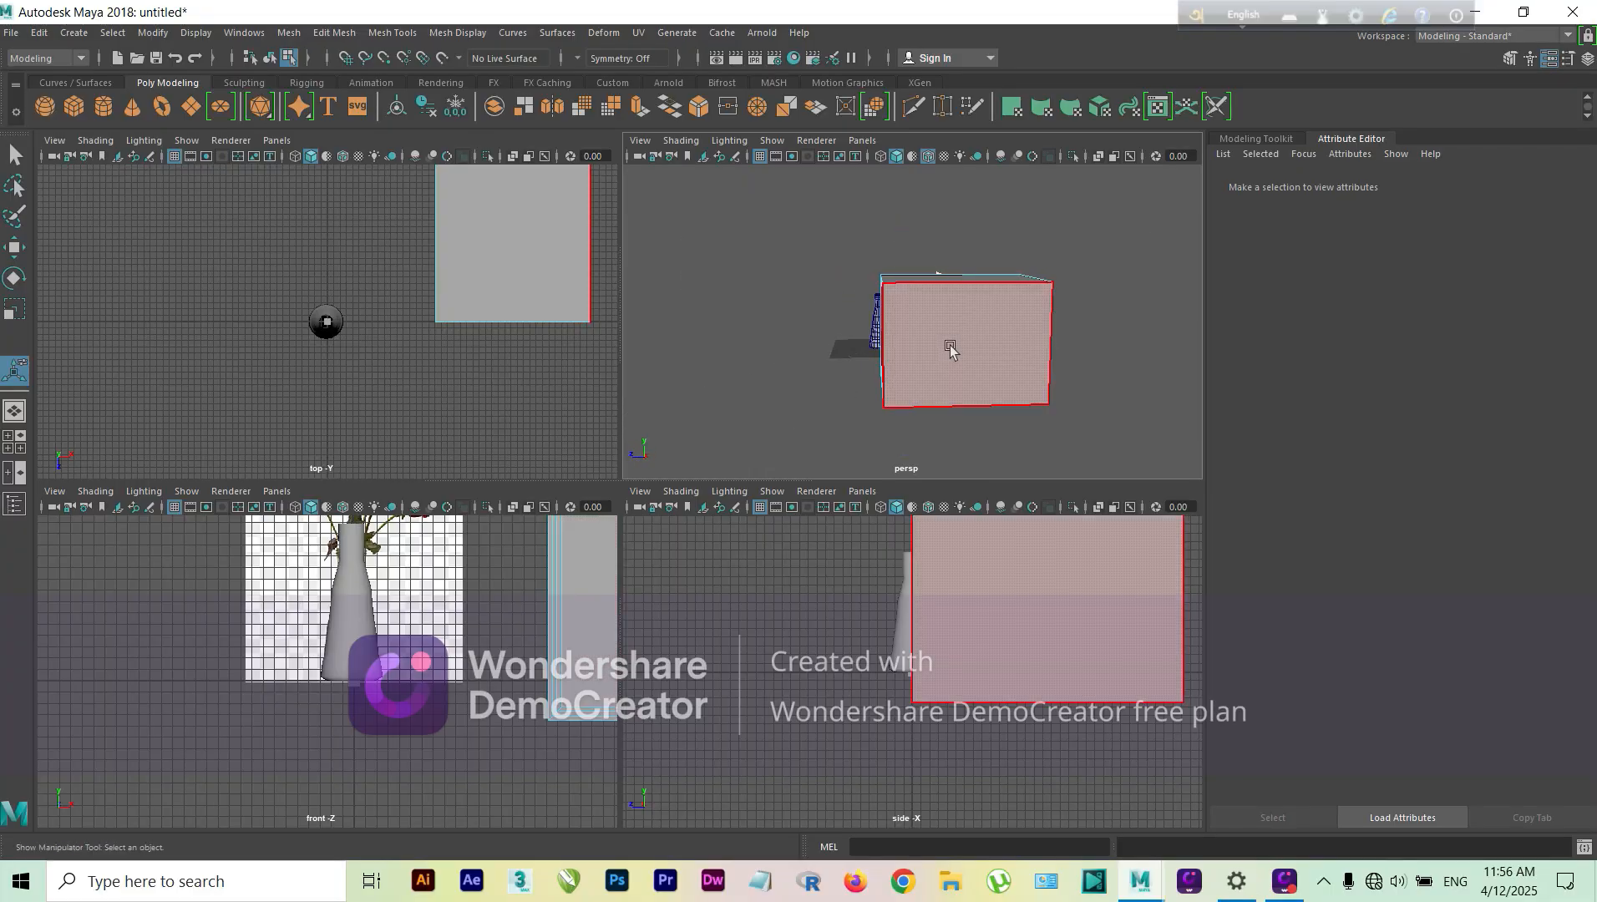
{"action": "scroll", "coordinate": [962, 582], "scroll_direction": "down", "scroll_amount": 3}
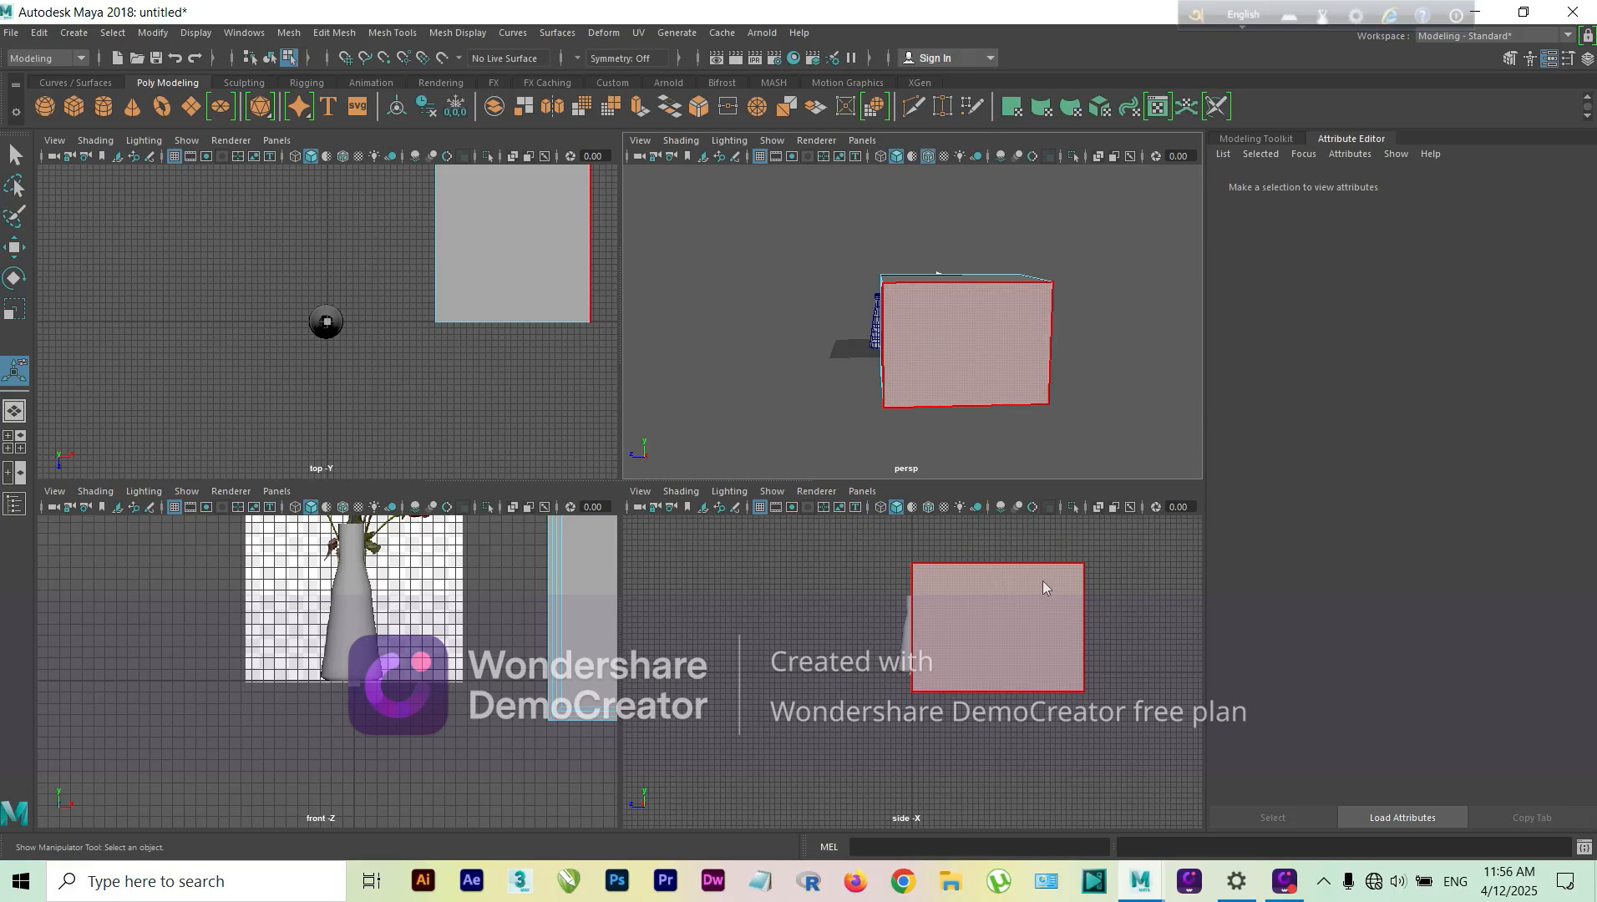
{"action": "right_click_drag", "start_coordinate": [1044, 587], "coordinate": [966, 432]}
{"action": "left_click_drag", "start_coordinate": [1079, 537], "coordinate": [1072, 593]}
{"action": "key", "text": "w"}
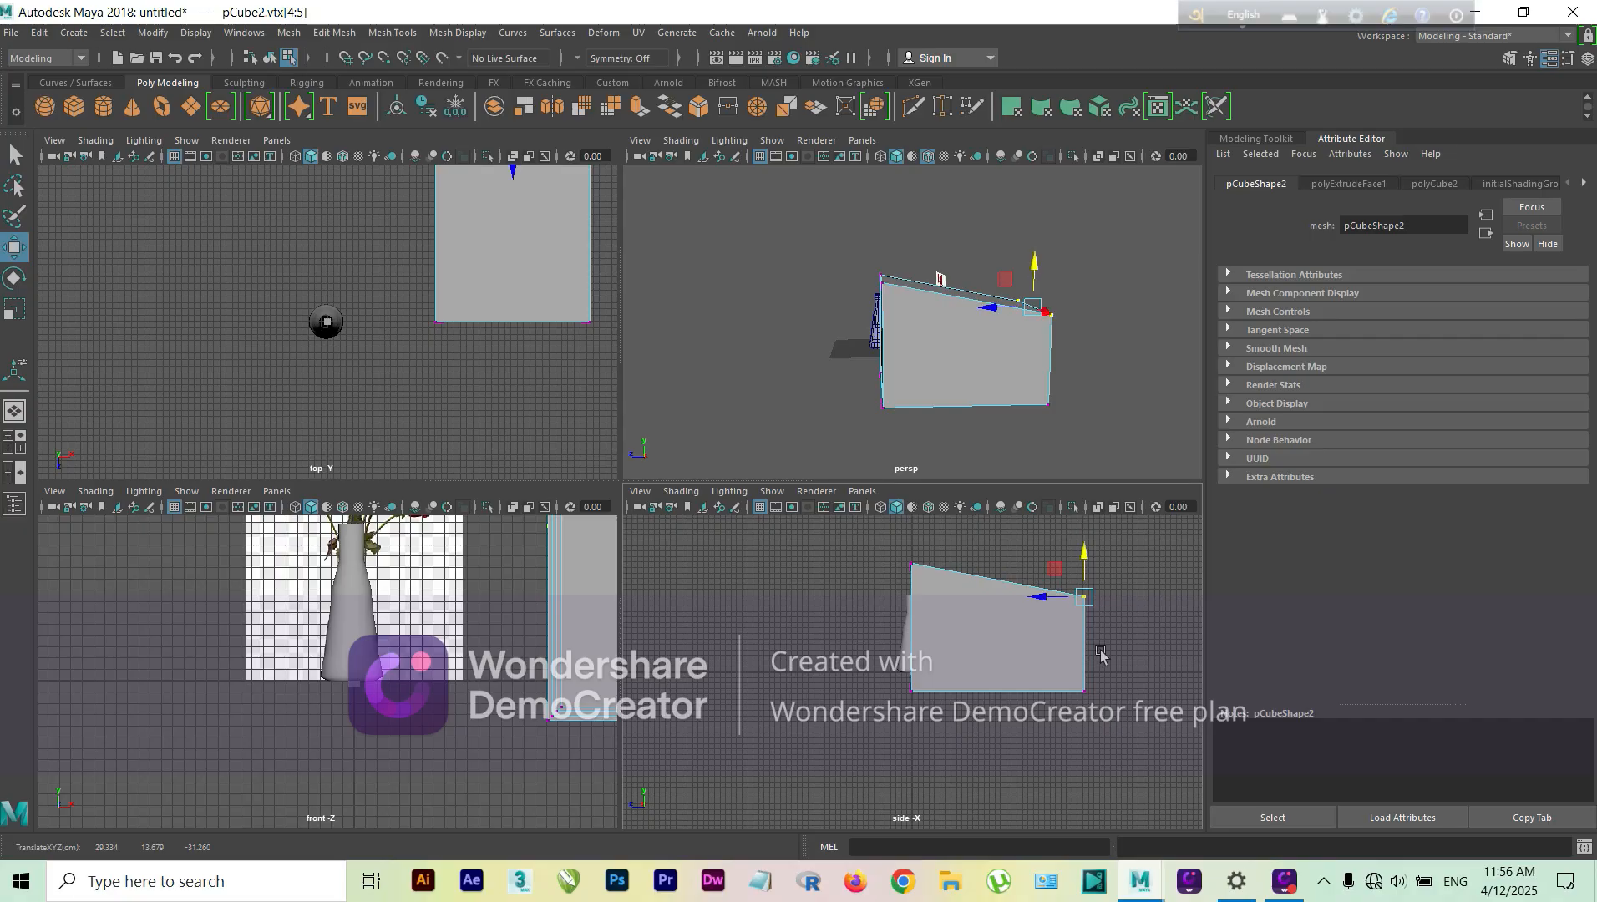
Step: Select all four back vertices of the box and move them toward its front, to about -19.7 units in Z
{"action": "left_click", "coordinate": [1111, 660]}
{"action": "left_click_drag", "start_coordinate": [1052, 720], "coordinate": [1052, 723]}
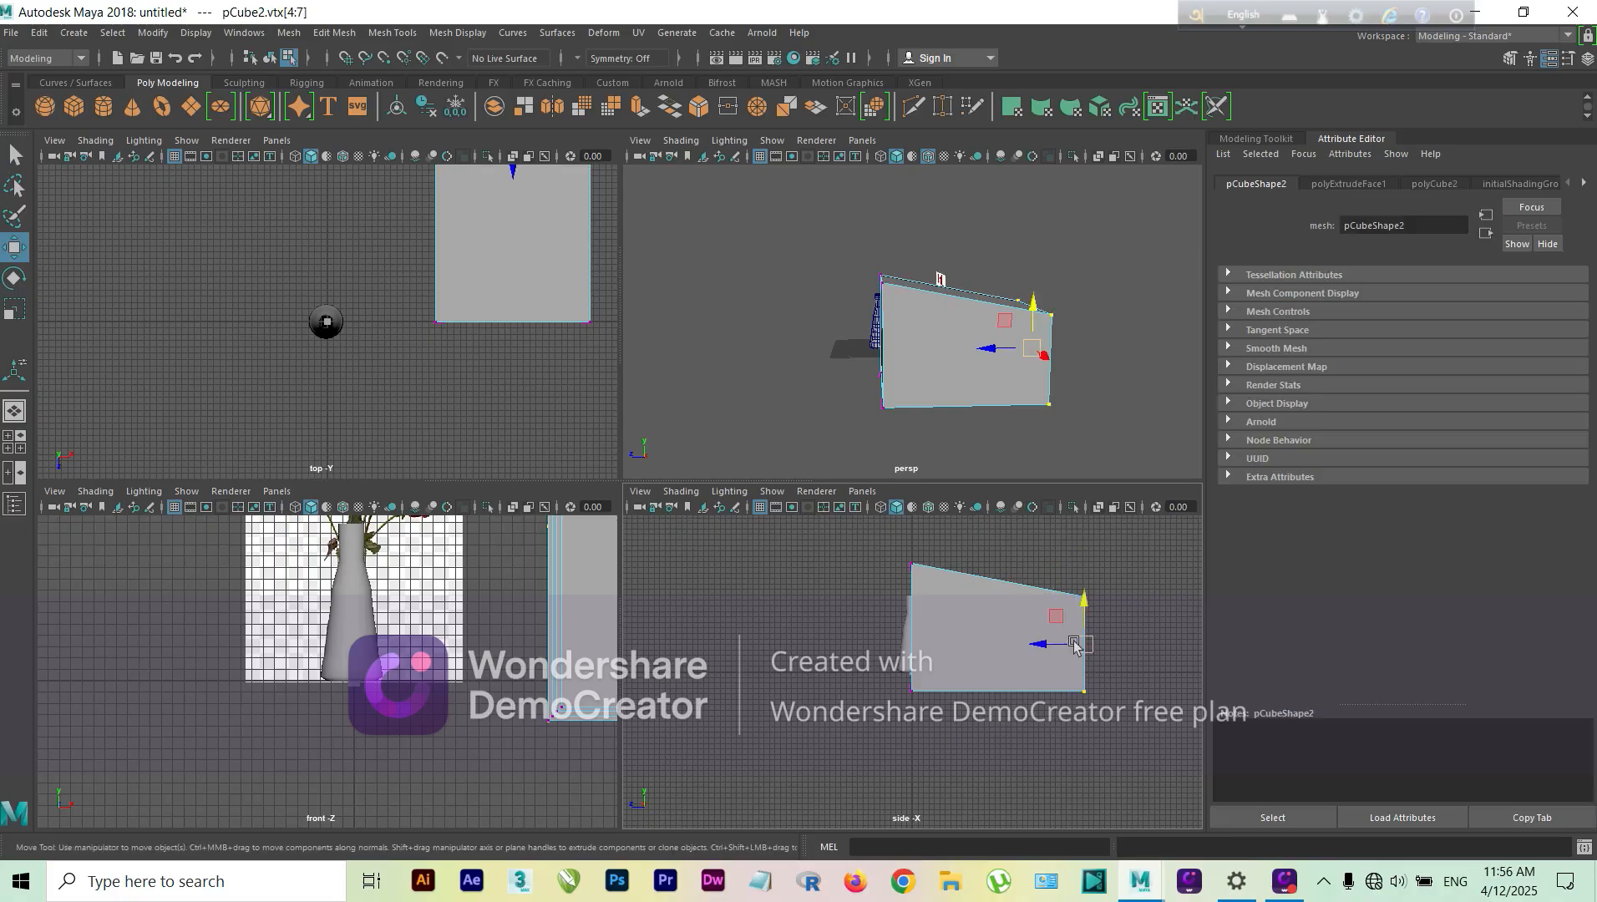
{"action": "left_click_drag", "start_coordinate": [1059, 641], "coordinate": [996, 640]}
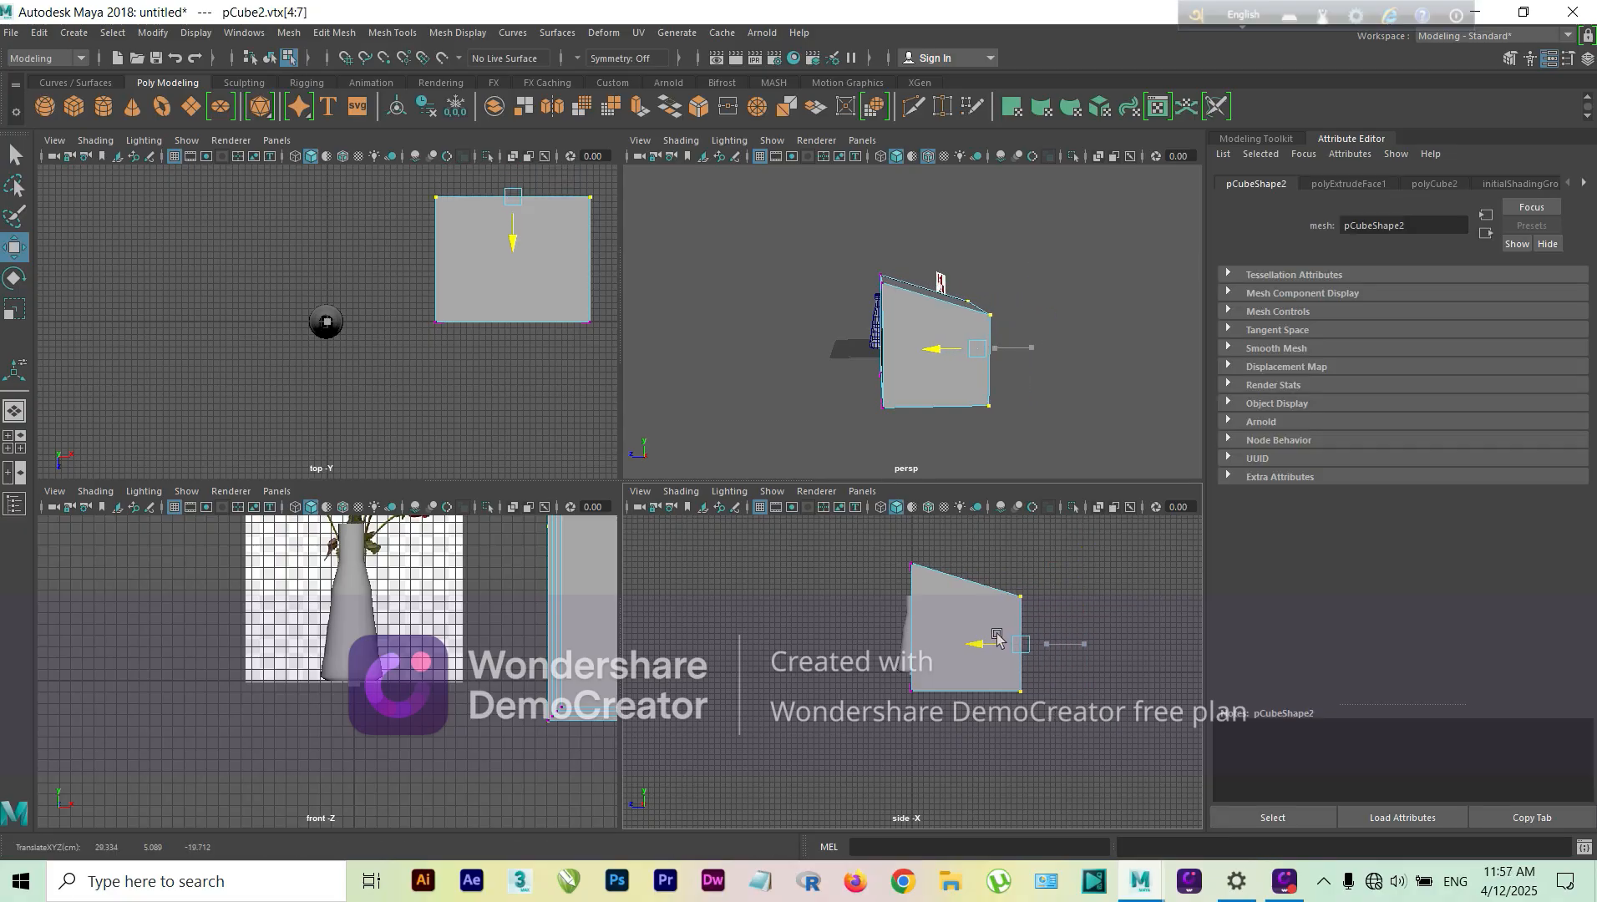
Step: Return the box to object mode, select it as a whole, and delete it from the scene
{"action": "left_click", "coordinate": [1020, 410]}
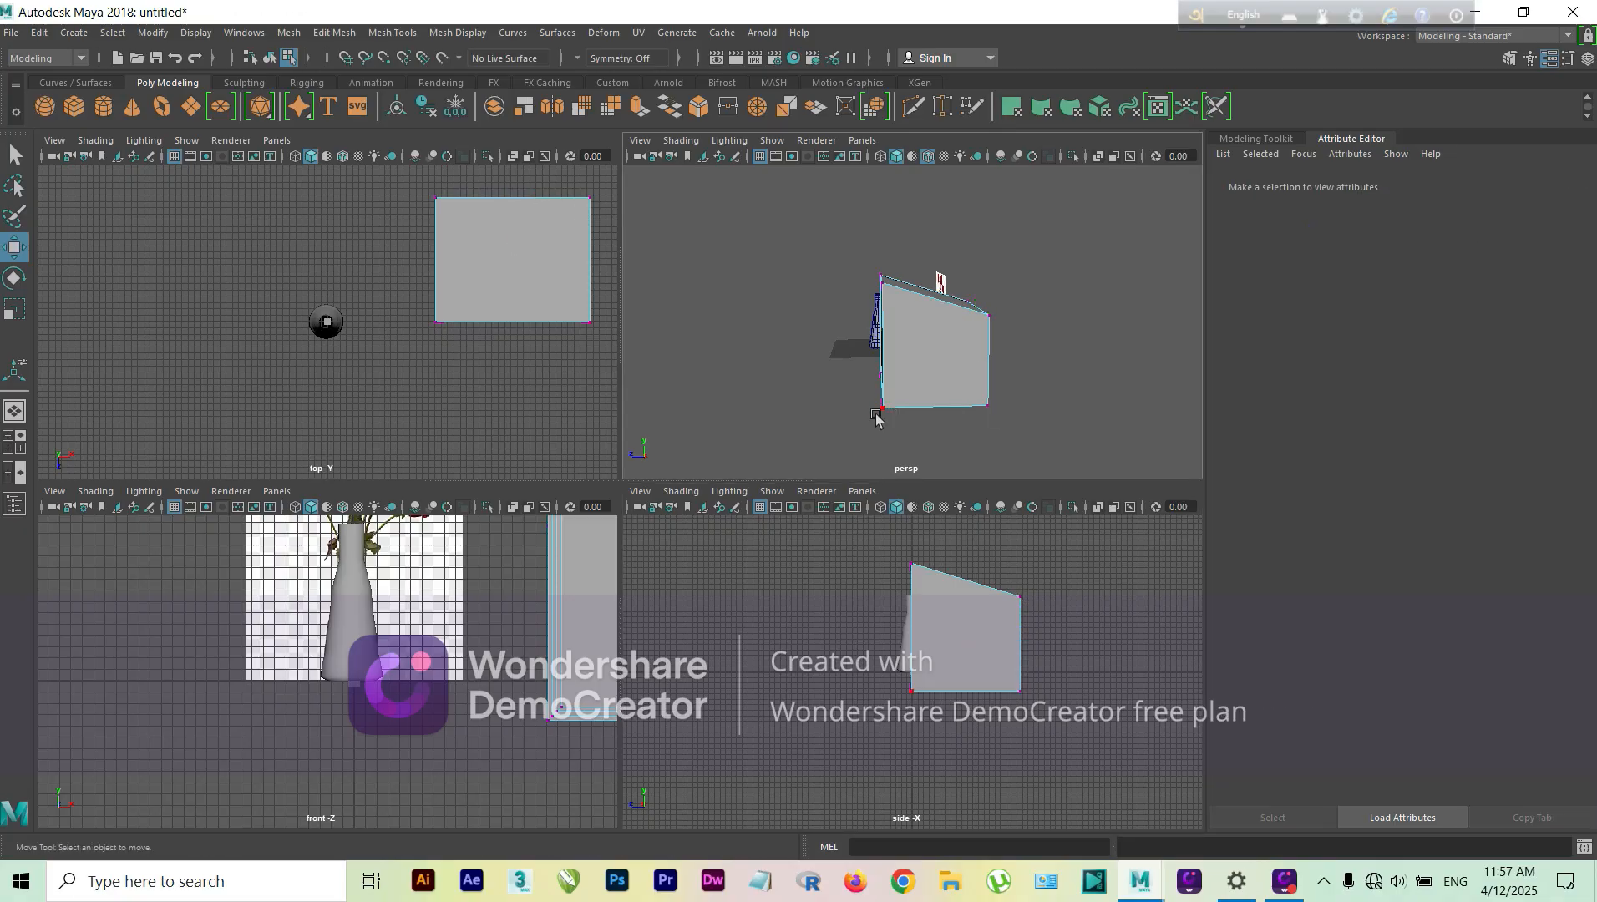
{"action": "left_click_drag", "start_coordinate": [874, 420], "coordinate": [1028, 415], "text": "alt"}
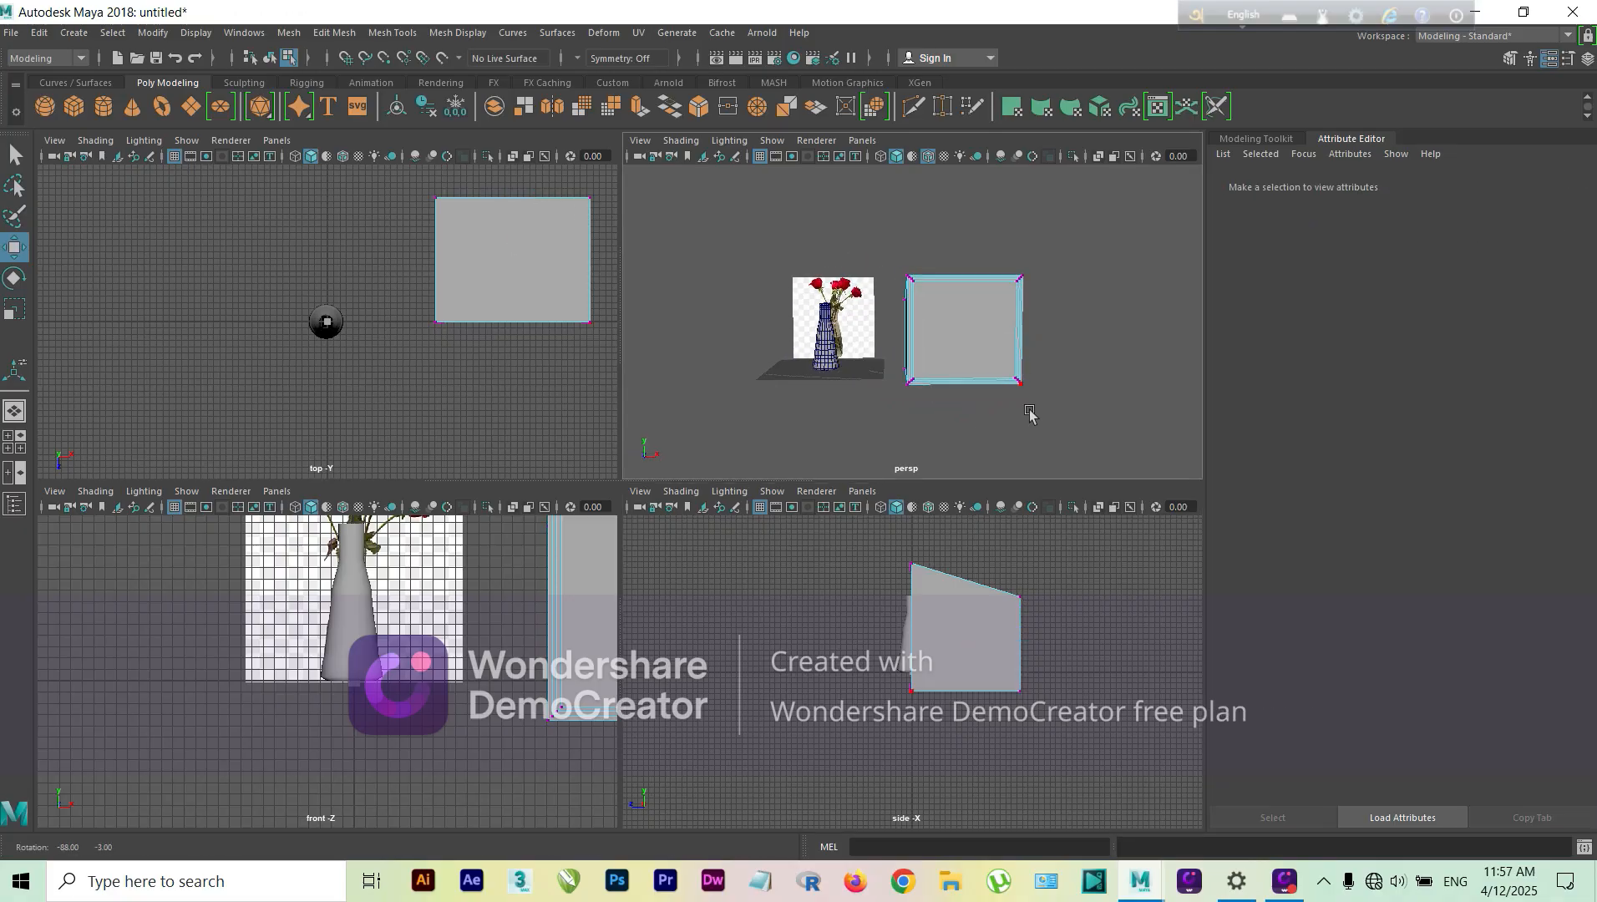
{"action": "right_click", "coordinate": [959, 330]}
{"action": "left_click", "coordinate": [1032, 301]}
{"action": "key", "text": "f"}
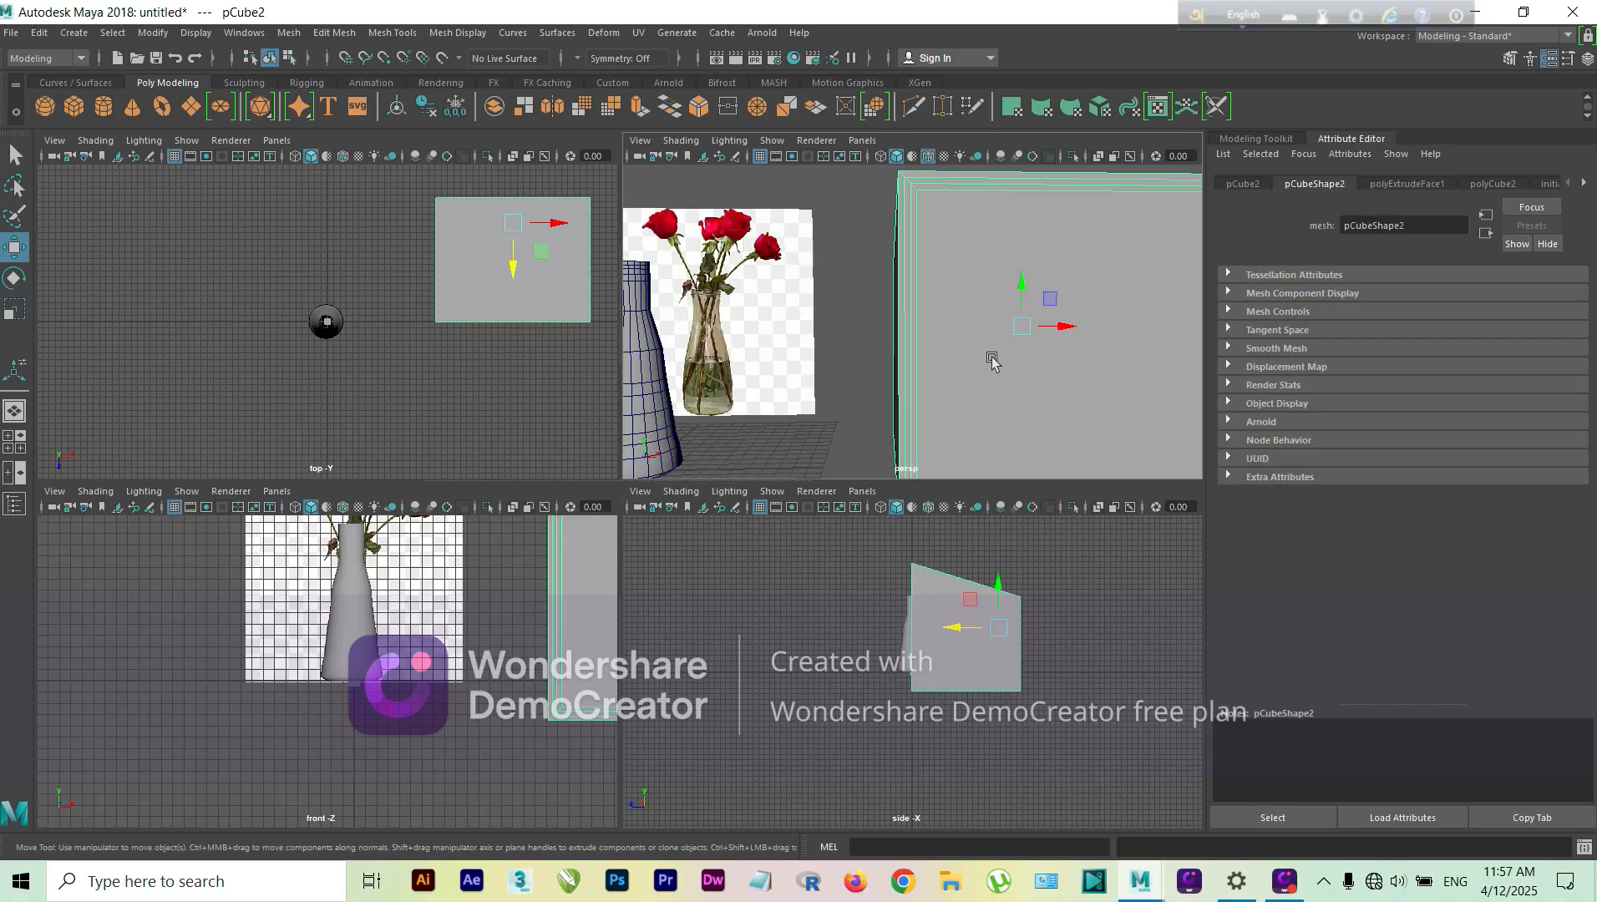
{"action": "mouse_move", "coordinate": [991, 353]}
{"action": "left_mouse_down", "text": "alt"}
{"action": "mouse_move", "coordinate": [1075, 370]}
{"action": "mouse_move", "coordinate": [835, 360]}
{"action": "mouse_move", "coordinate": [796, 385]}
{"action": "mouse_move", "coordinate": [995, 382]}
{"action": "mouse_move", "coordinate": [984, 357]}
{"action": "mouse_move", "coordinate": [998, 342]}
{"action": "mouse_move", "coordinate": [986, 363]}
{"action": "left_mouse_up", "text": "alt"}
{"action": "scroll", "coordinate": [992, 371], "scroll_direction": "down", "scroll_amount": 3}
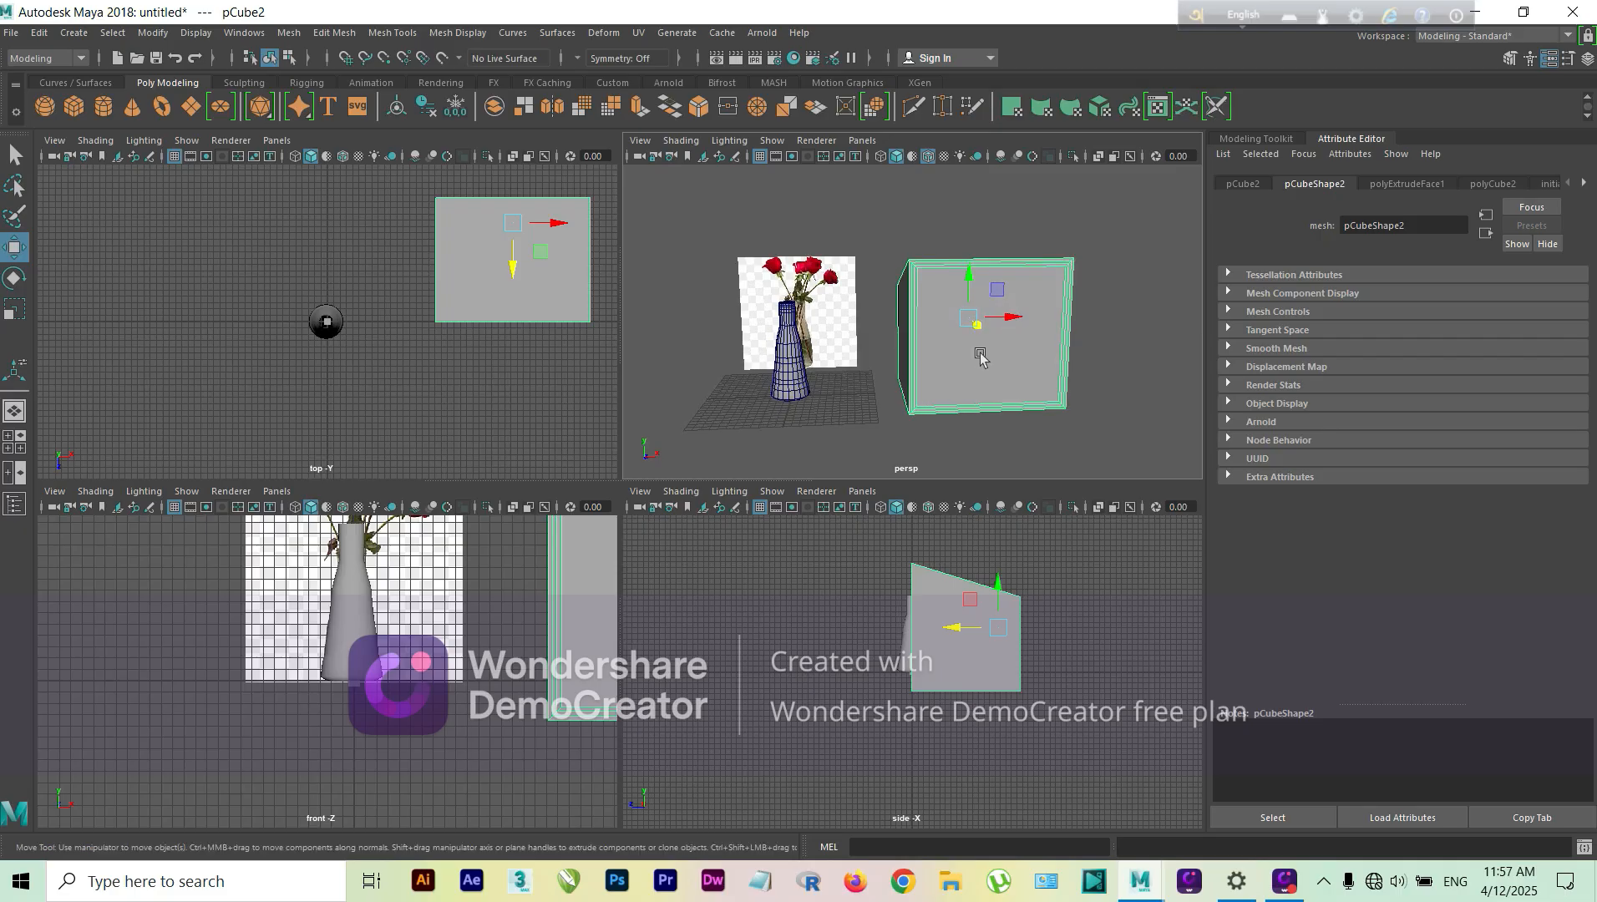
{"action": "key", "text": "Delete"}
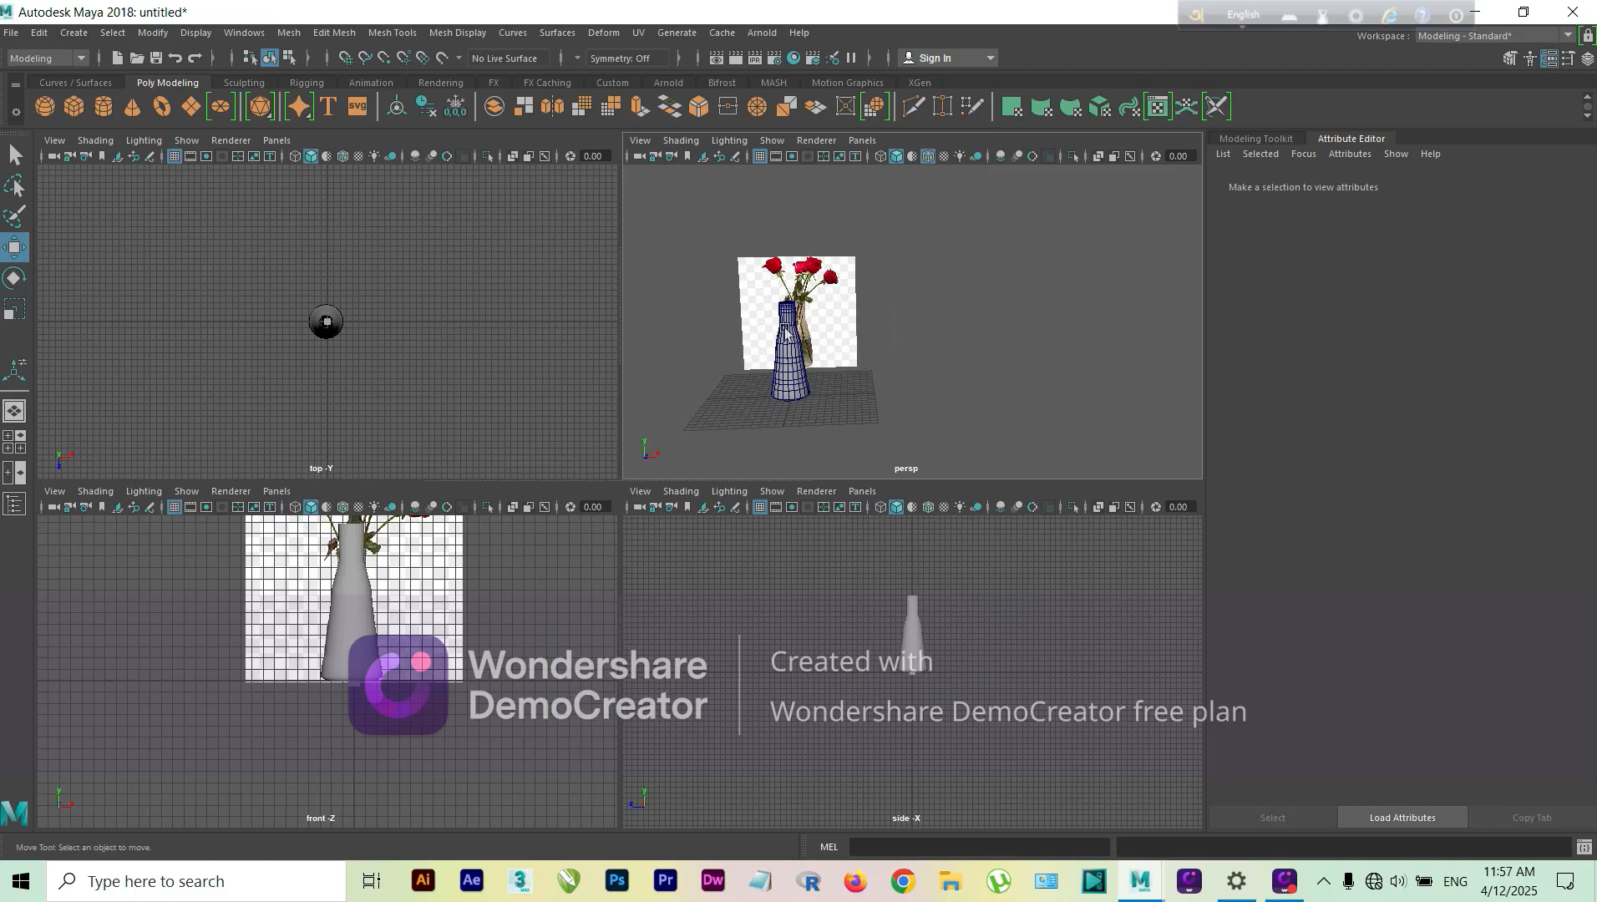
Step: Enlarge the perspective view to a single pane and examine the vase and its open mouth beside the reference photo
{"action": "scroll", "coordinate": [786, 333], "scroll_direction": "up", "scroll_amount": 5}
{"action": "middle_click_drag", "start_coordinate": [710, 344], "coordinate": [1022, 396], "text": "alt"}
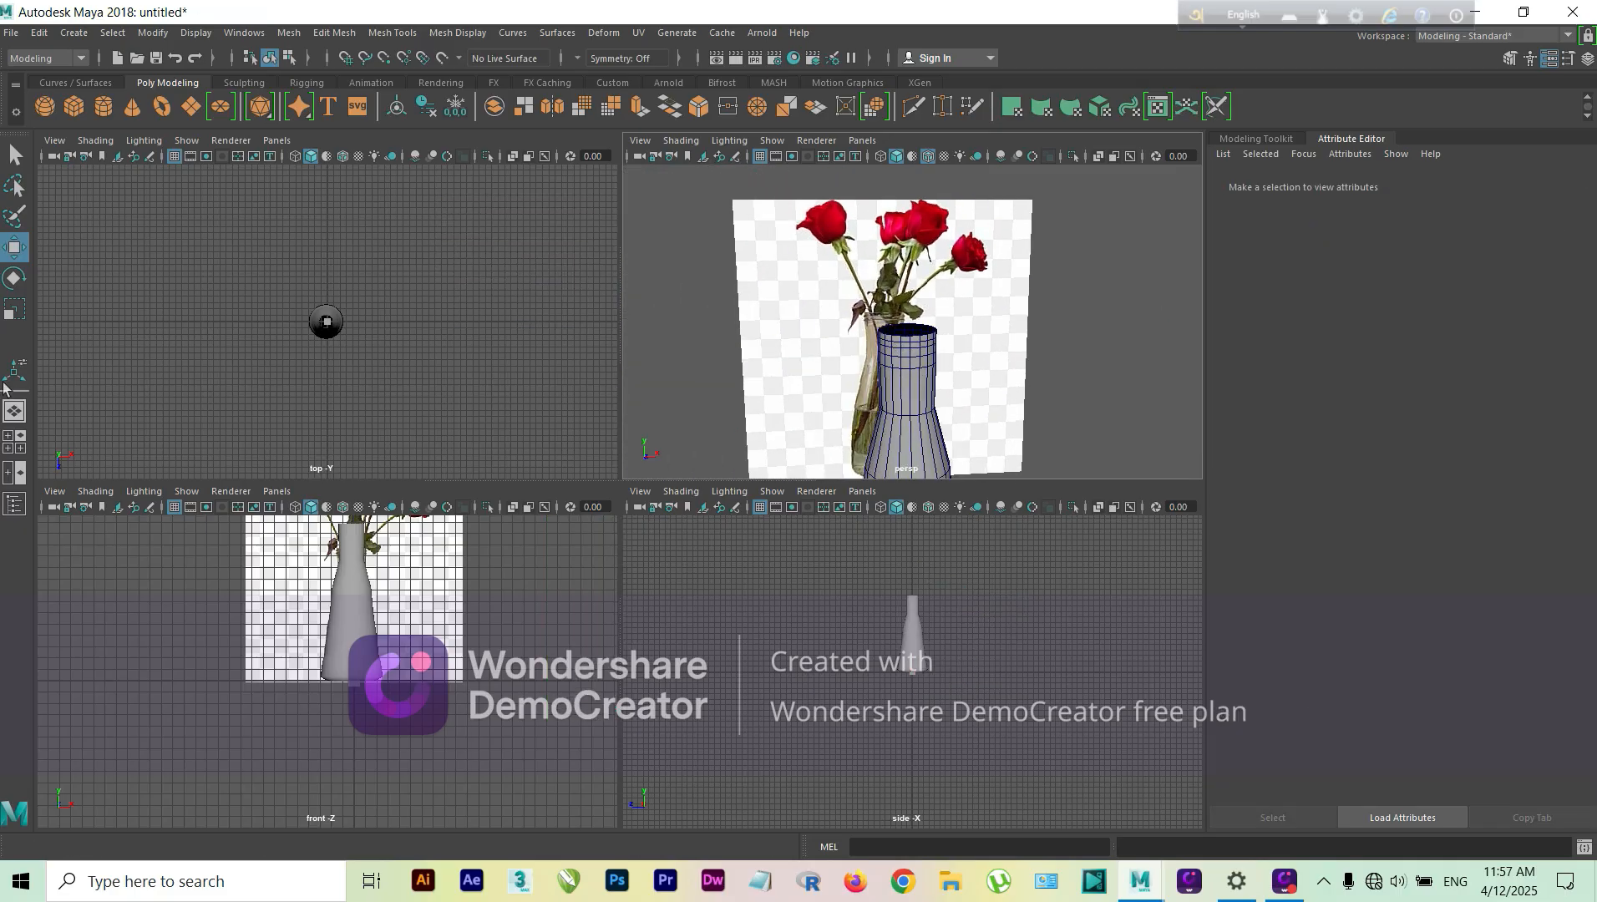
{"action": "left_click", "coordinate": [25, 424]}
{"action": "left_click_drag", "start_coordinate": [683, 491], "coordinate": [537, 568], "text": "alt"}
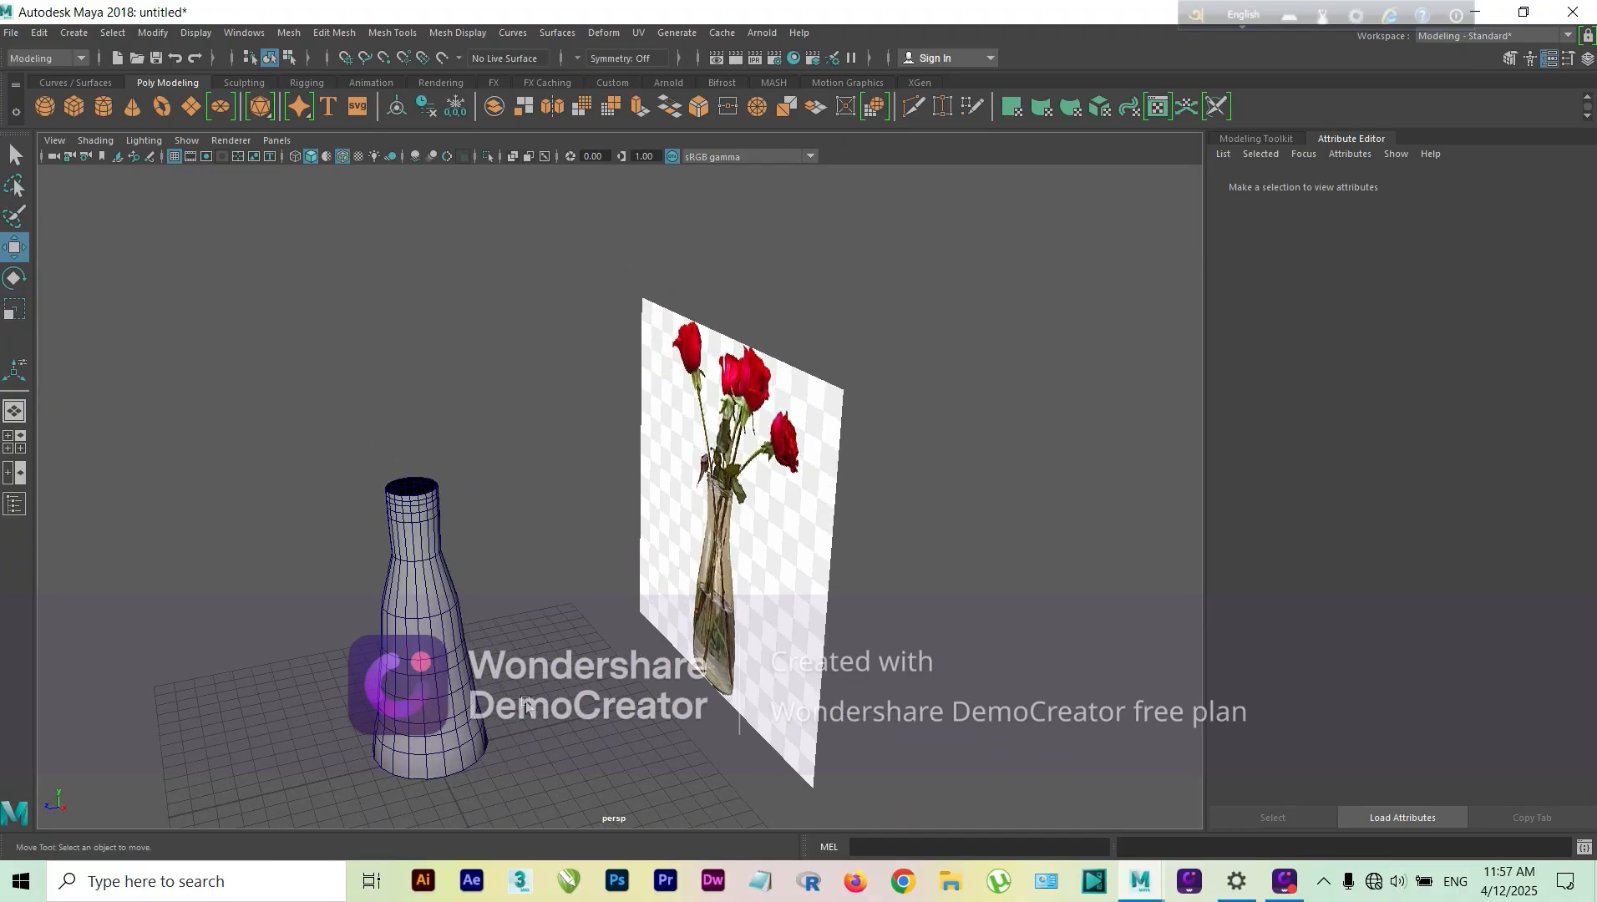
{"action": "middle_click_drag", "start_coordinate": [506, 720], "coordinate": [632, 679], "text": "alt"}
{"action": "scroll", "coordinate": [584, 561], "scroll_direction": "up", "scroll_amount": 3}
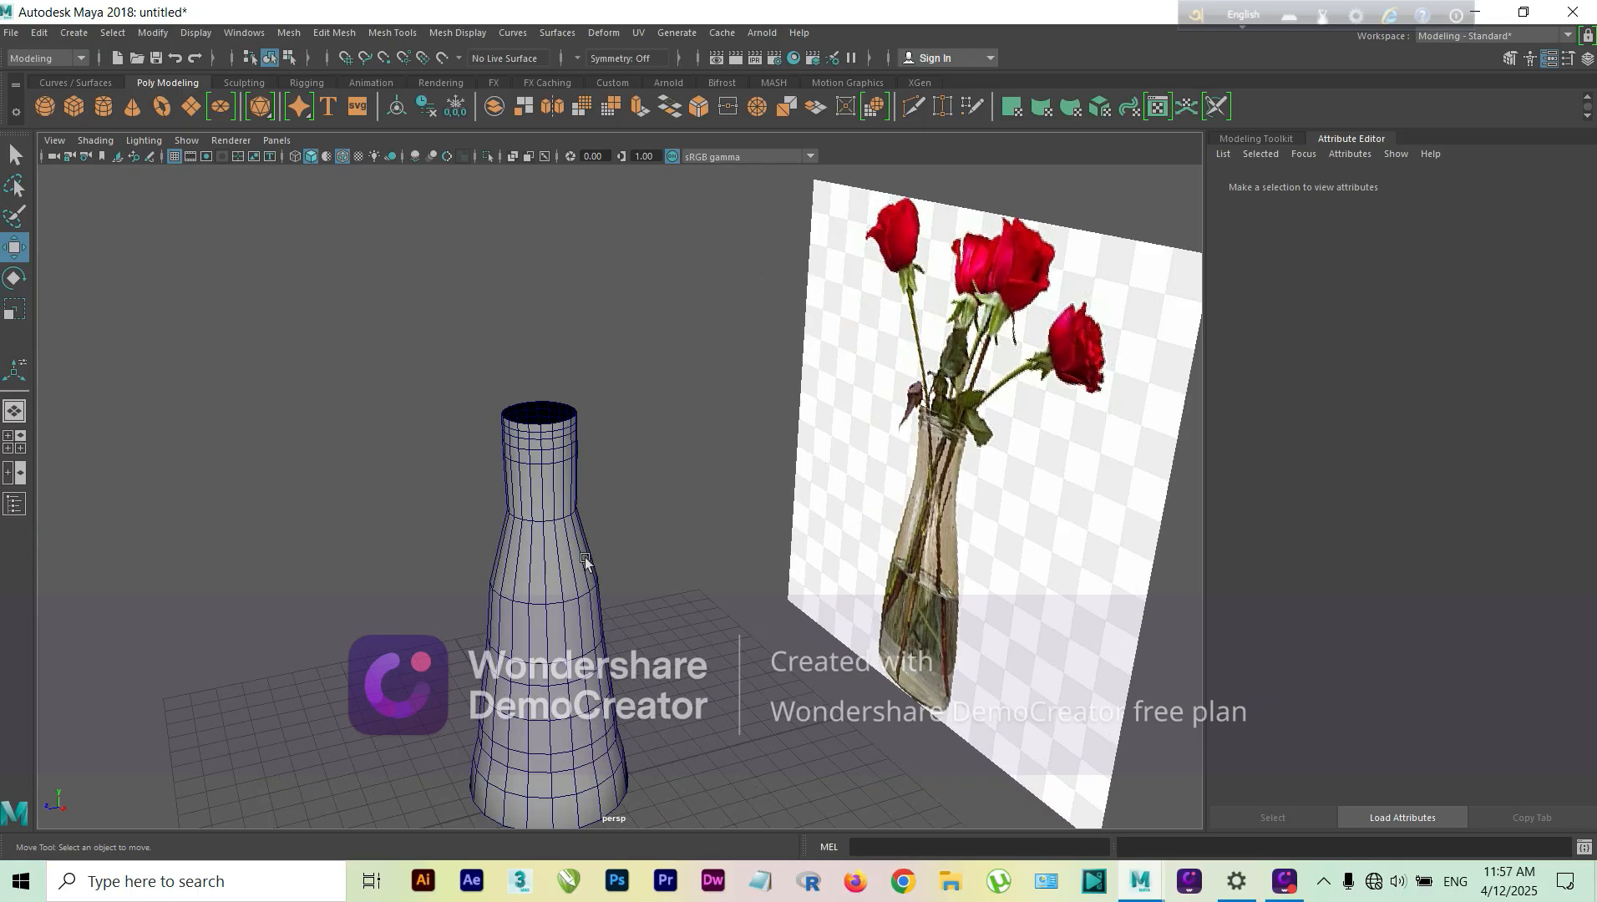
{"action": "mouse_move", "coordinate": [587, 557]}
{"action": "left_mouse_down", "text": "alt"}
{"action": "mouse_move", "coordinate": [605, 536]}
{"action": "mouse_move", "coordinate": [581, 536]}
{"action": "mouse_move", "coordinate": [601, 583]}
{"action": "left_mouse_up", "text": "alt"}
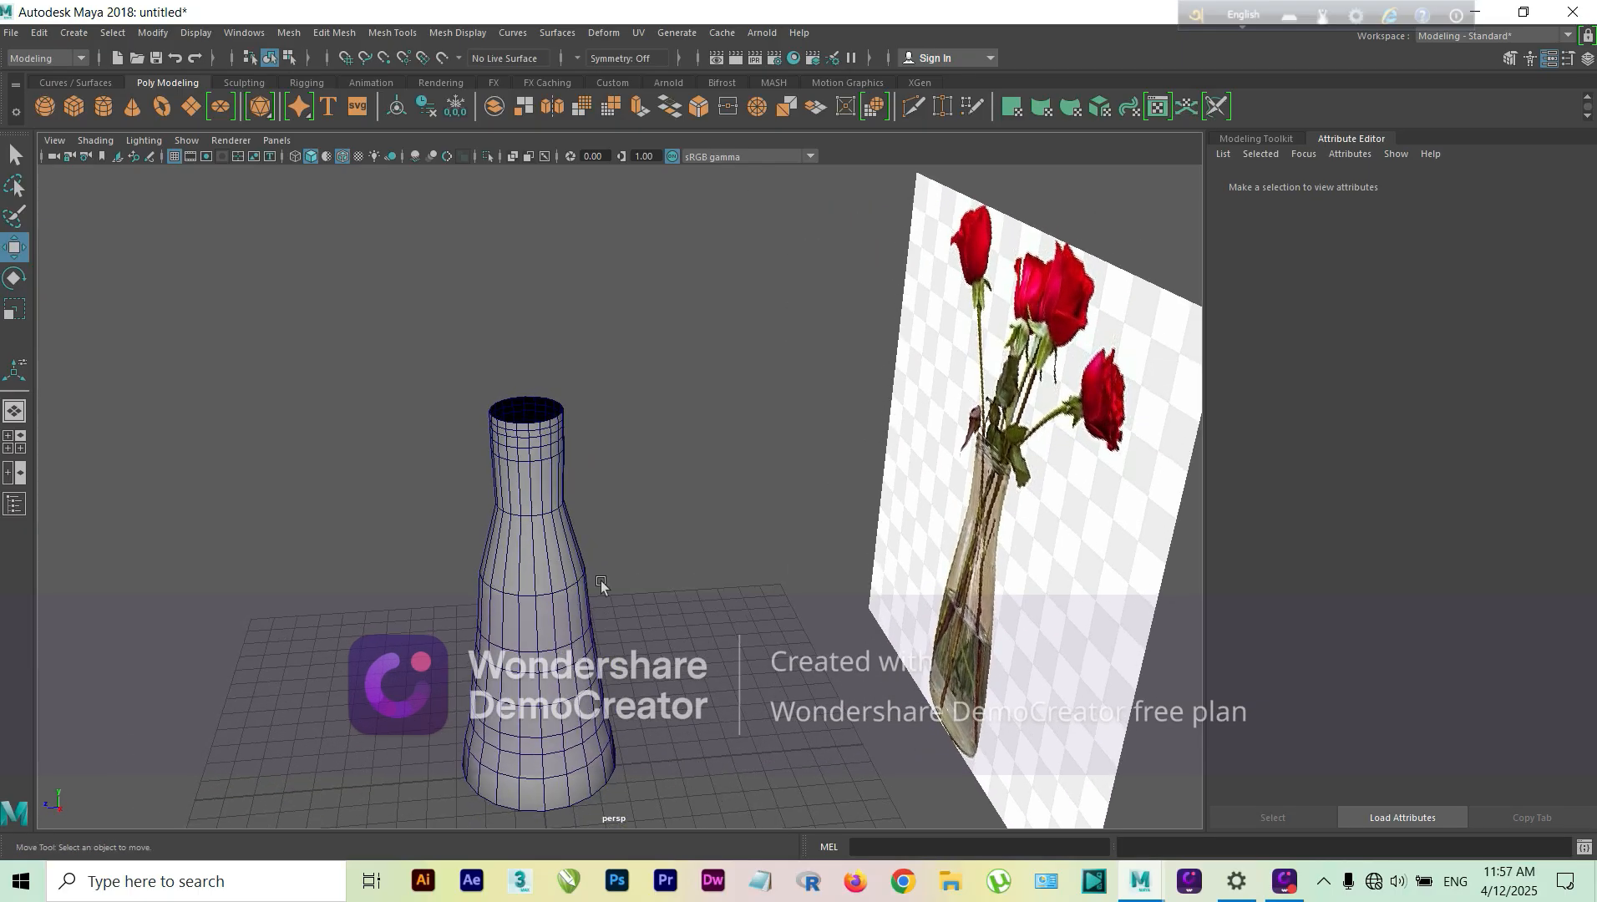